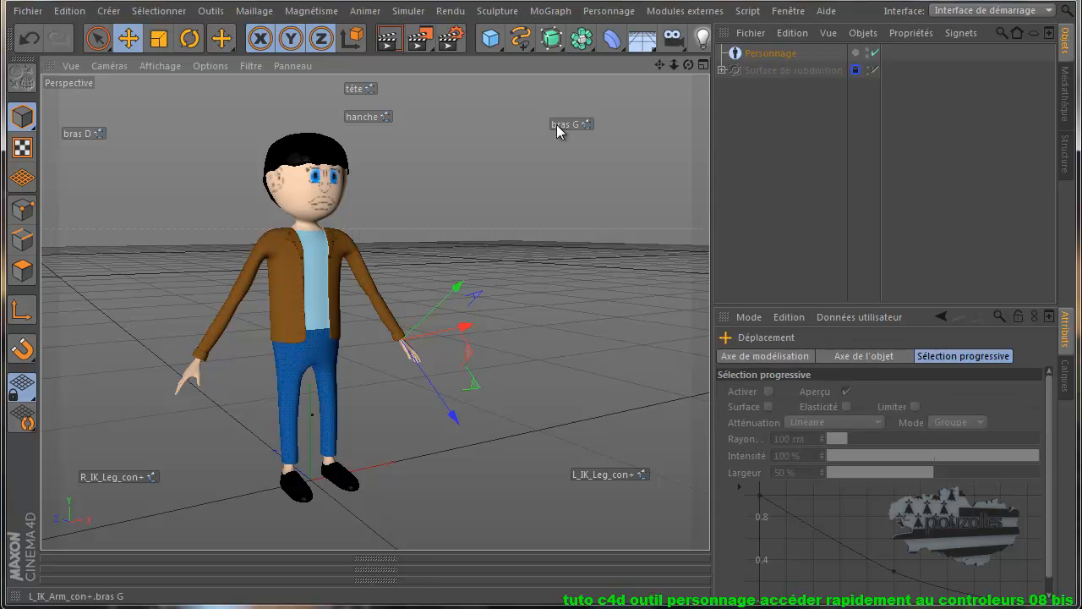
Select the hanche, tête, bras D, R_IK_Leg_con+ and L_IK_Leg_con+ controllers in turn through their viewport labels to check quick access
{"action": "left_click", "coordinate": [367, 118]}
{"action": "left_click", "coordinate": [360, 89]}
{"action": "key", "text": "r"}
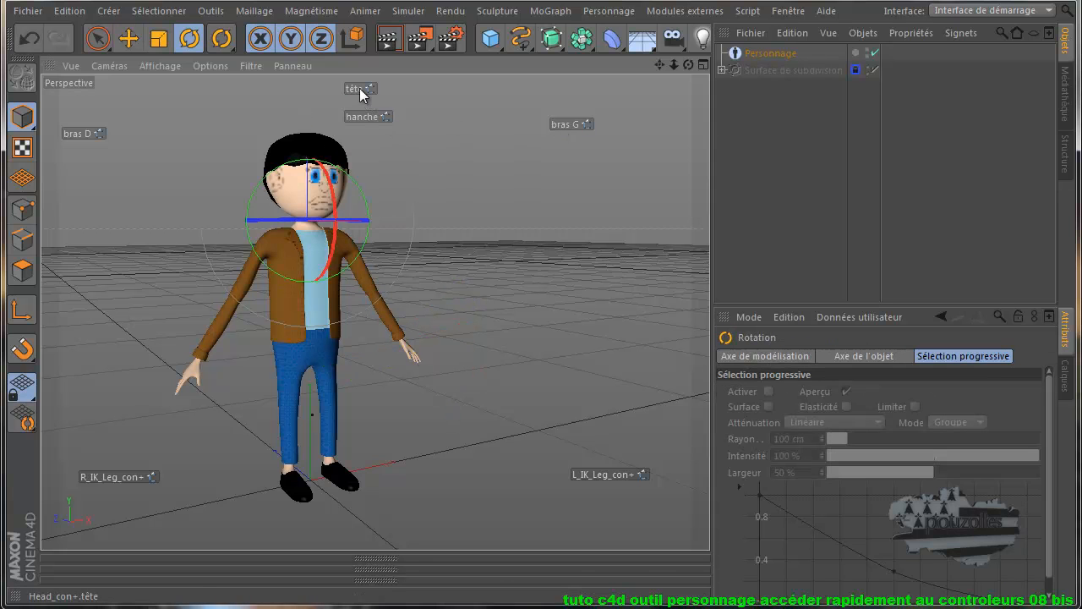
{"action": "left_click", "coordinate": [78, 134]}
{"action": "left_click", "coordinate": [109, 477]}
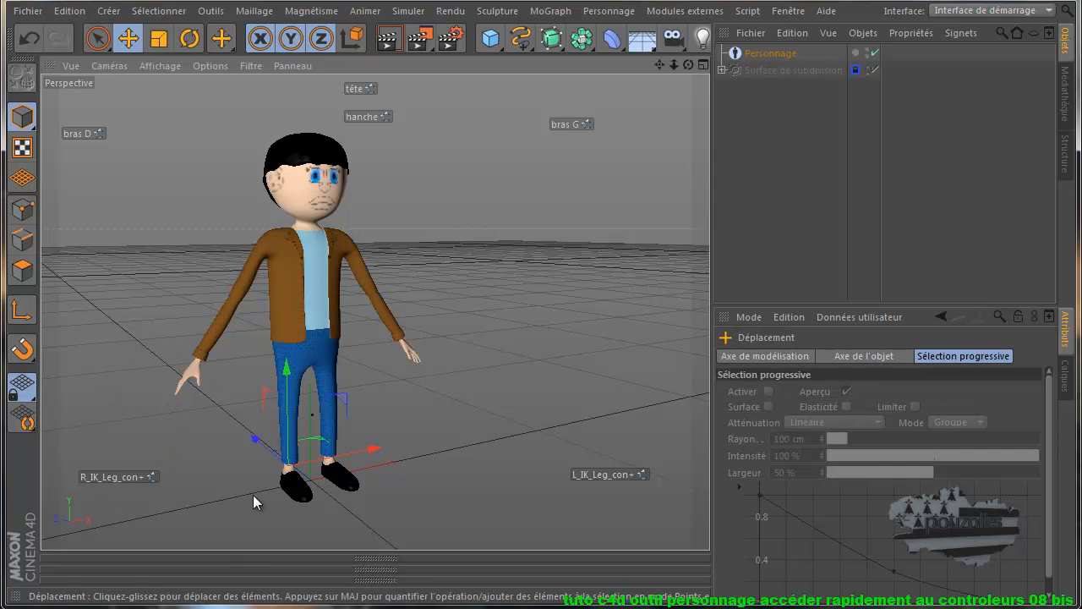
{"action": "left_click", "coordinate": [581, 472]}
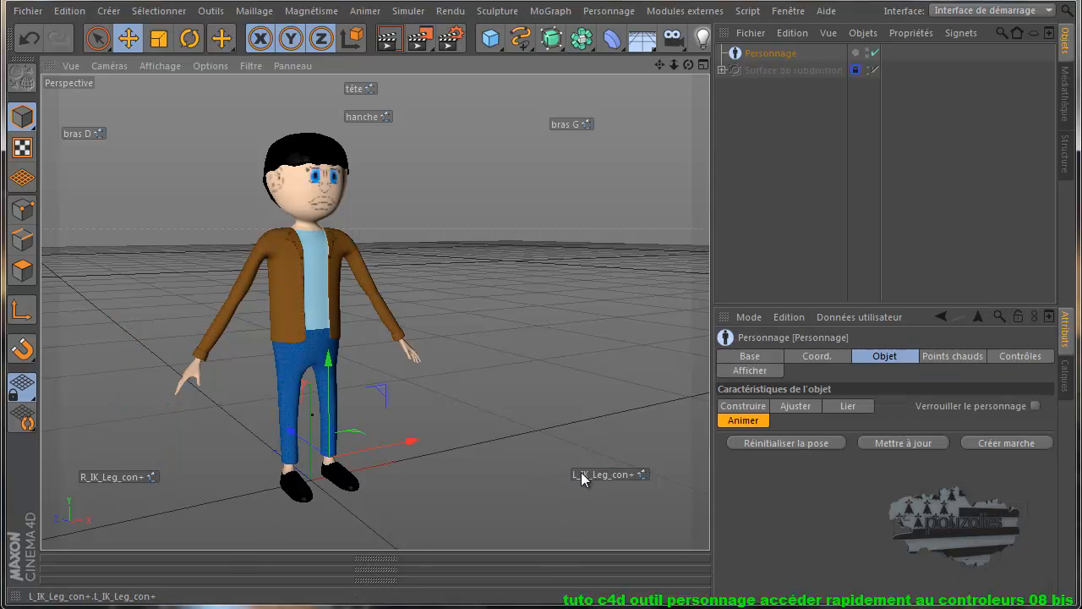
{"action": "left_click", "coordinate": [119, 477]}
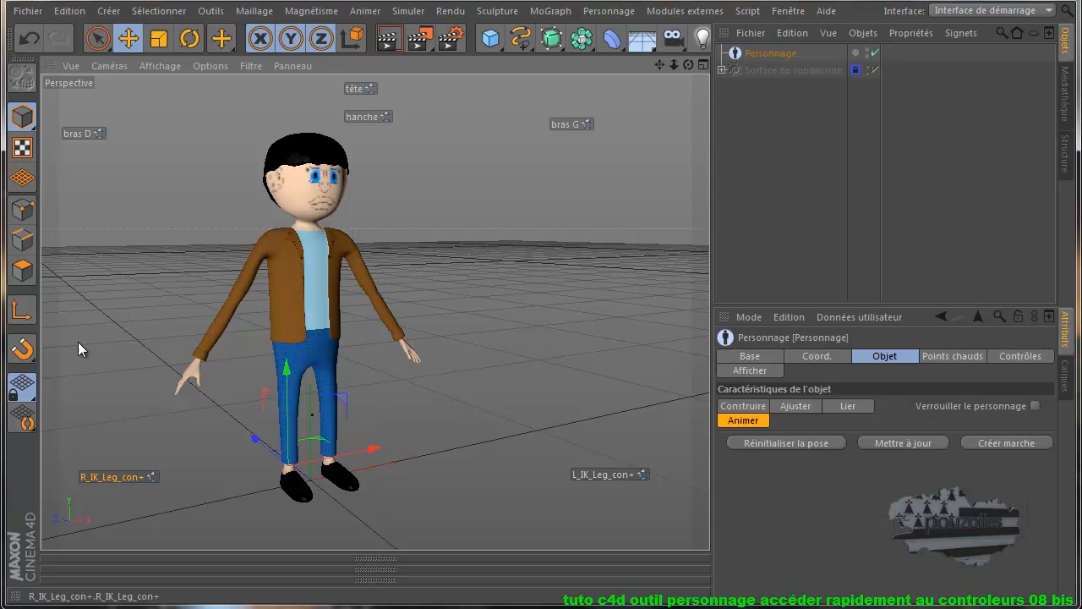
{"action": "left_click", "coordinate": [78, 134]}
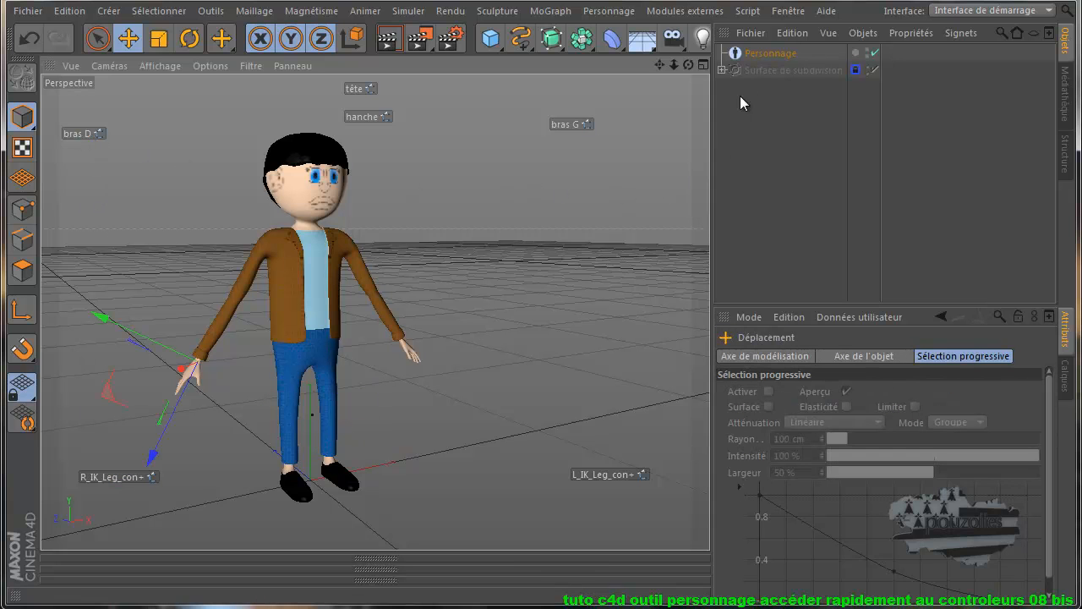
Create a visual selector (VS) for the Personnage object from its hot spot settings
{"action": "left_click", "coordinate": [766, 53]}
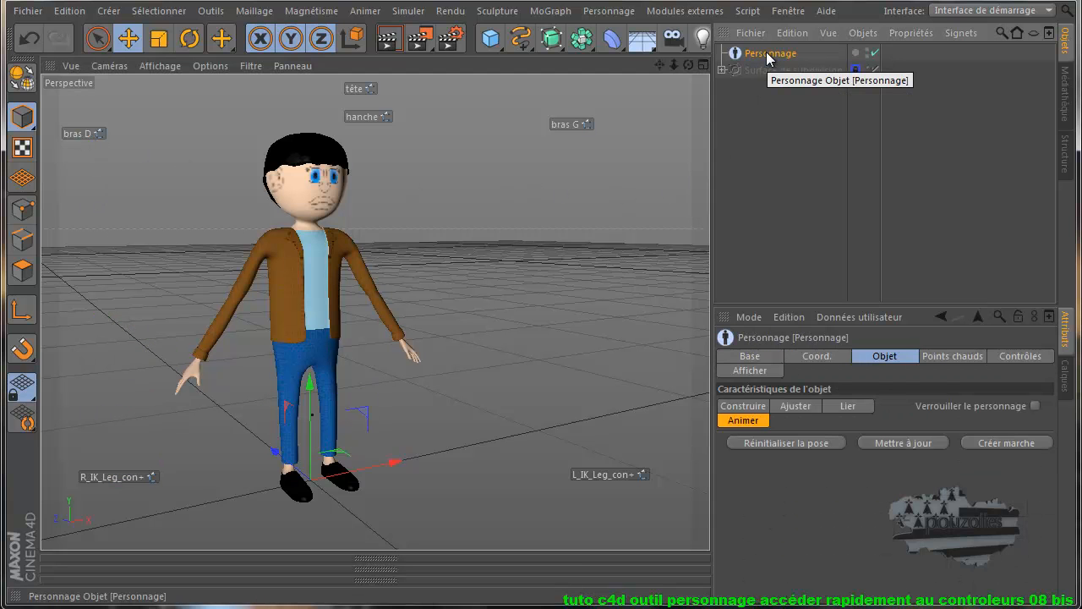
{"action": "left_click", "coordinate": [958, 356]}
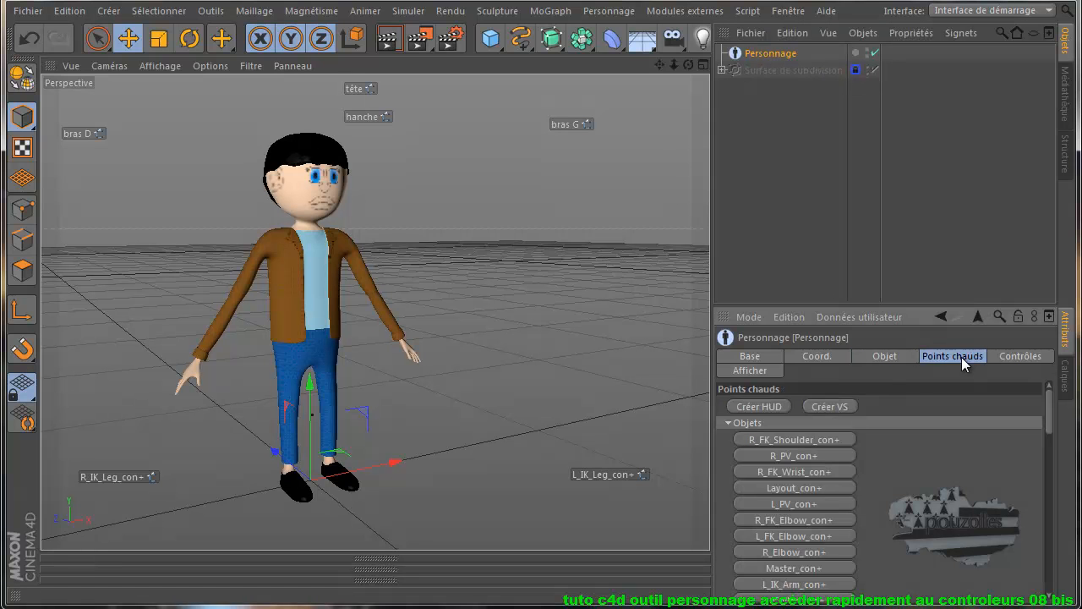
{"action": "left_click", "coordinate": [835, 406]}
Open the Personnage object's visual selector in its own window and widen it to show the whole body image
{"action": "double_click", "coordinate": [892, 55]}
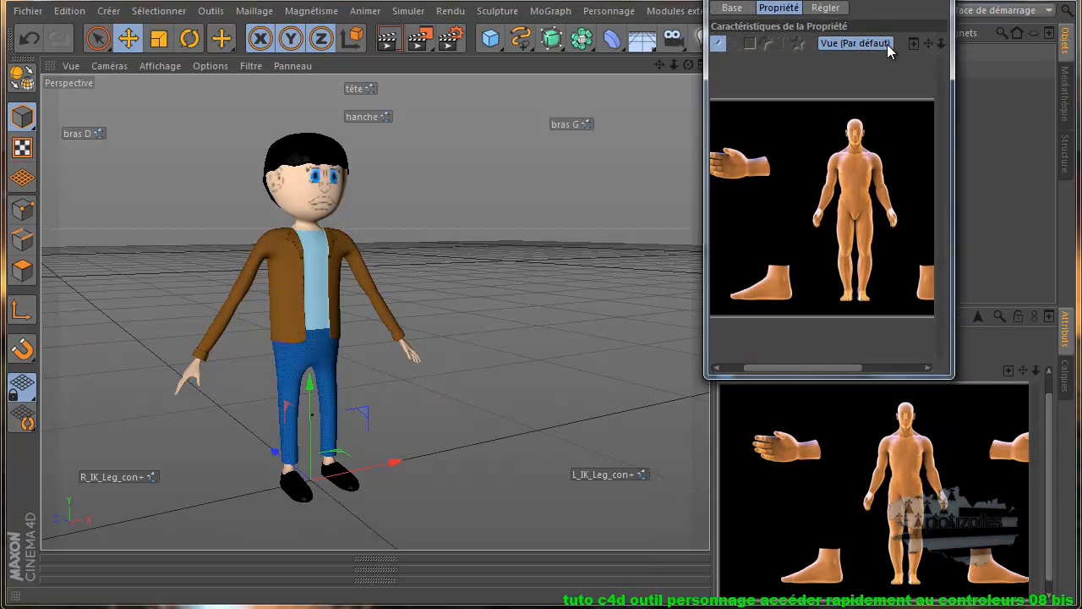
{"action": "left_click_drag", "start_coordinate": [829, 0], "coordinate": [570, 138]}
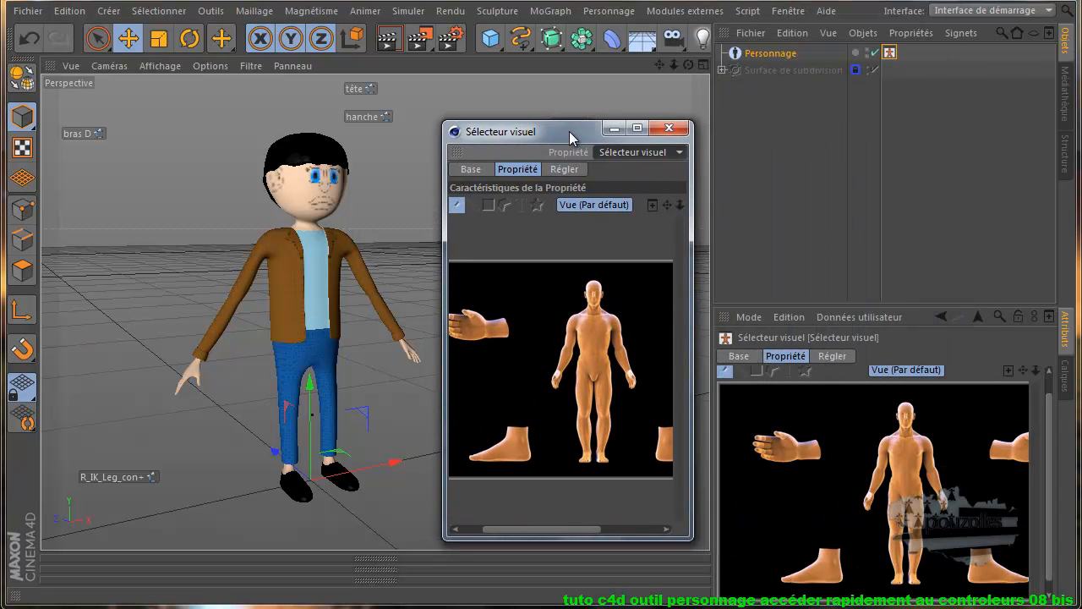
{"action": "left_click_drag", "start_coordinate": [692, 261], "coordinate": [945, 266]}
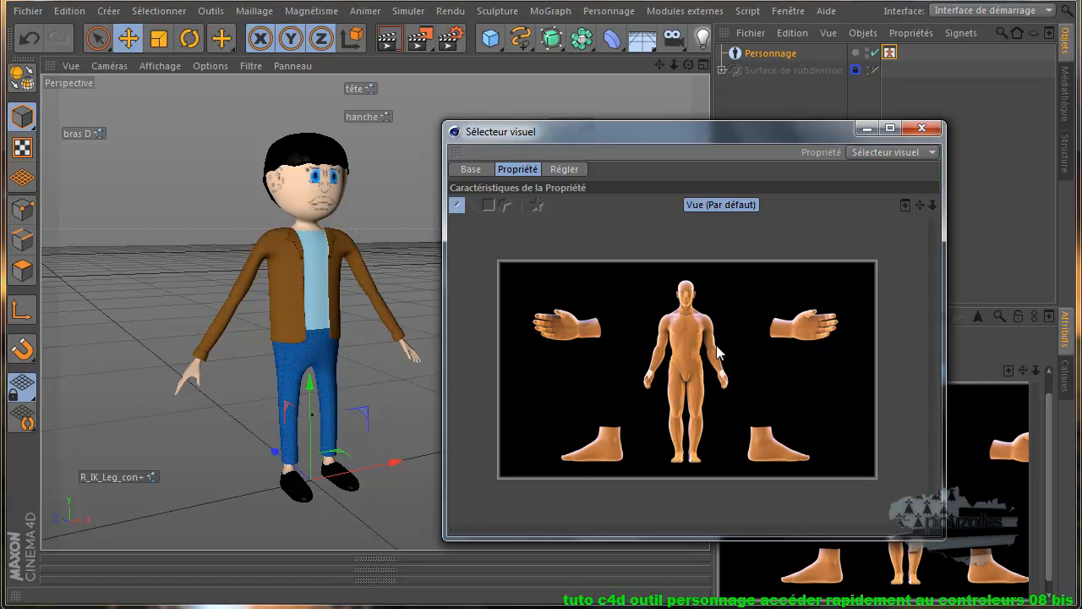
Replace the visual selector's default view image with man.jpg from the Images library, without copying it into the project
{"action": "left_click", "coordinate": [572, 169]}
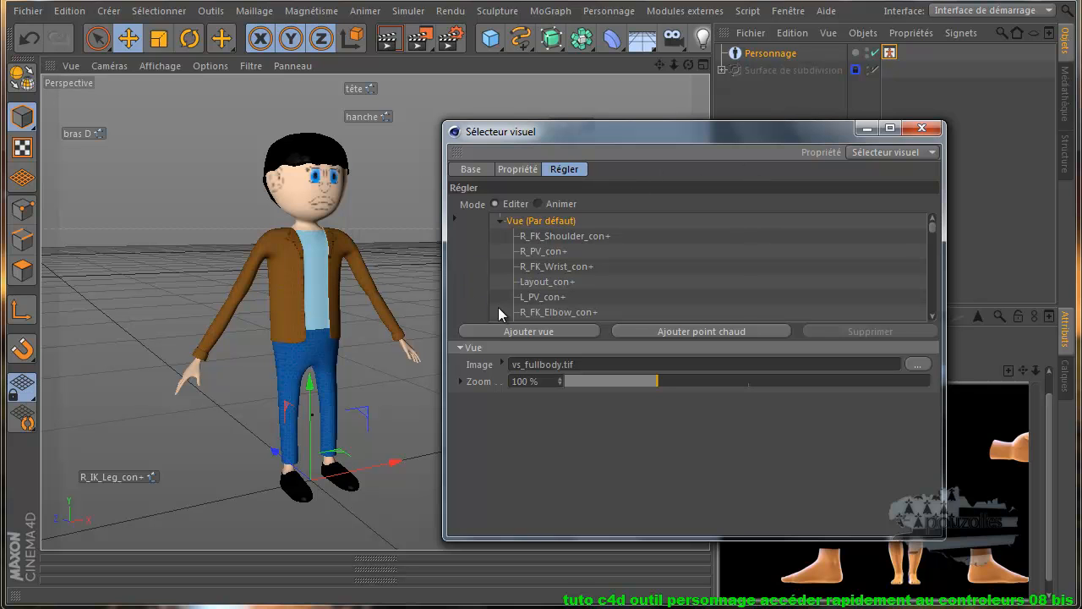
{"action": "left_click_drag", "start_coordinate": [688, 65], "coordinate": [541, 378]}
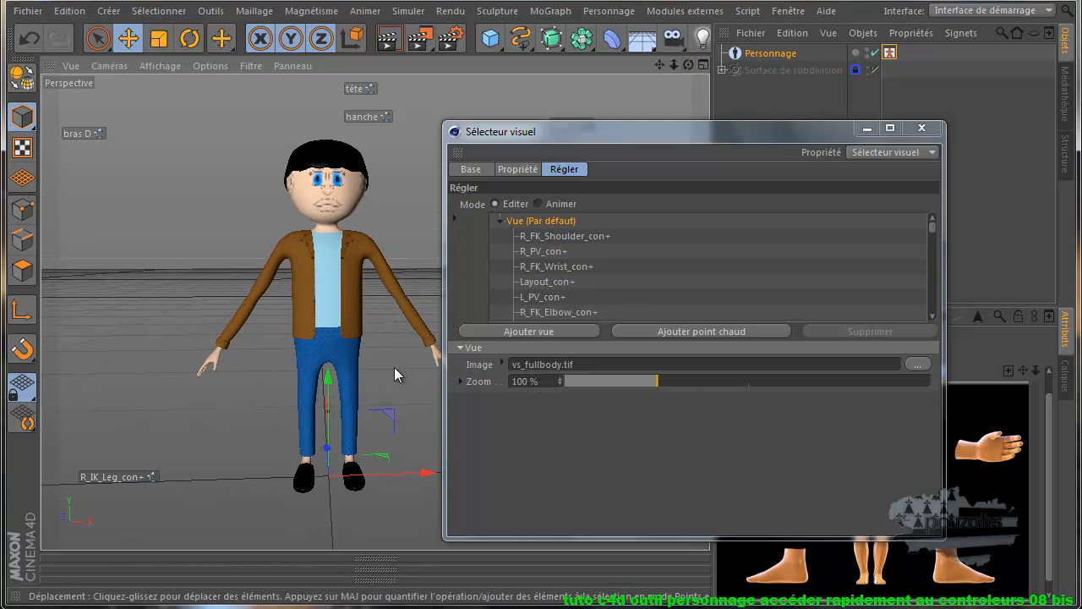
{"action": "left_click_drag", "start_coordinate": [762, 136], "coordinate": [408, 539]}
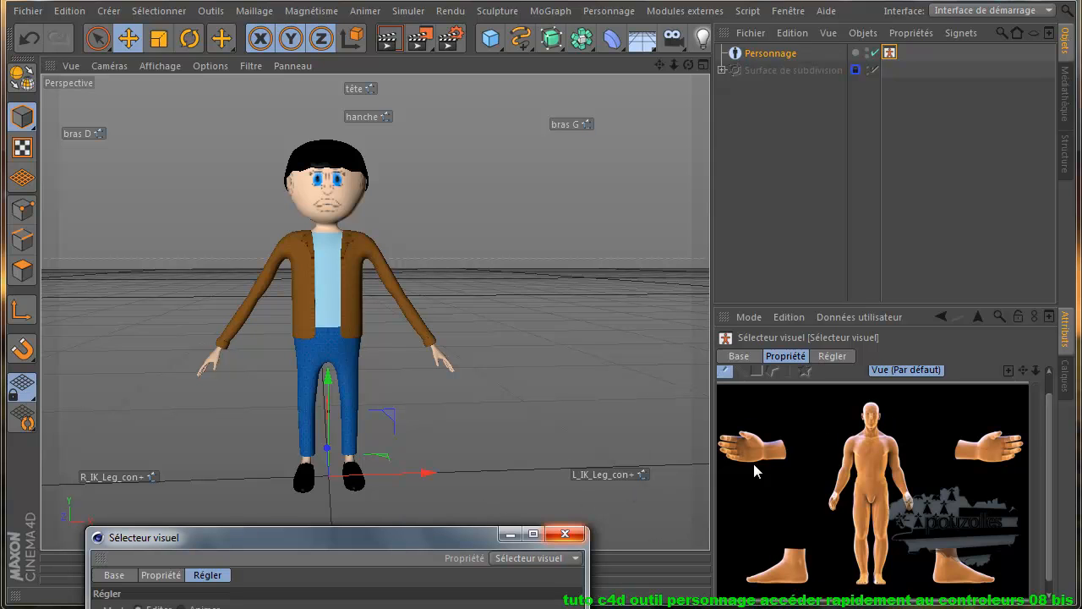
{"action": "left_click_drag", "start_coordinate": [412, 535], "coordinate": [663, 126]}
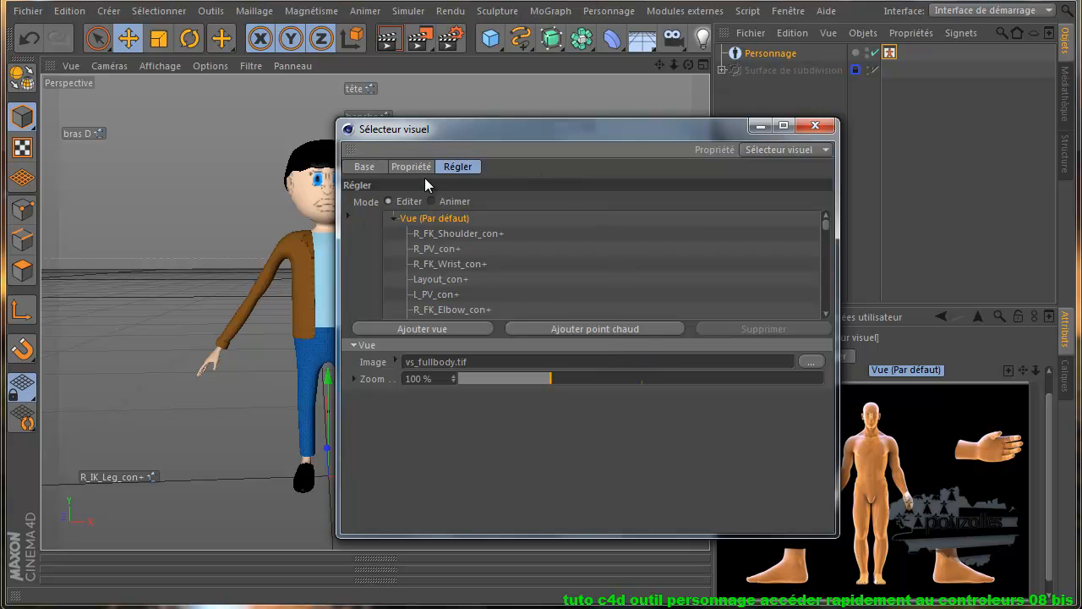
{"action": "left_click_drag", "start_coordinate": [503, 127], "coordinate": [466, 130]}
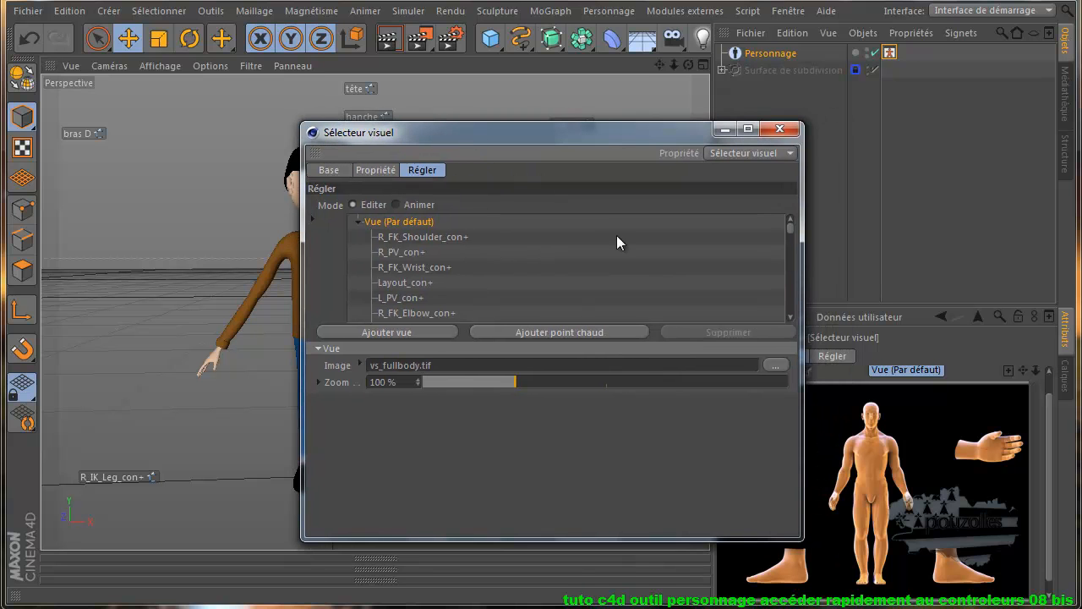
{"action": "left_click", "coordinate": [776, 366]}
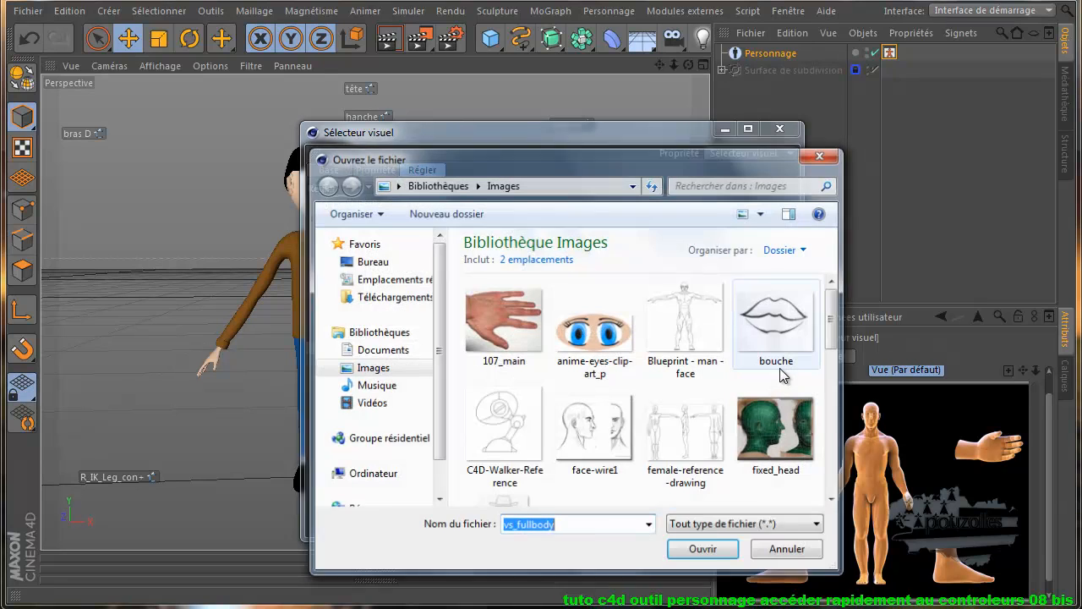
{"action": "left_click_drag", "start_coordinate": [835, 326], "coordinate": [834, 366]}
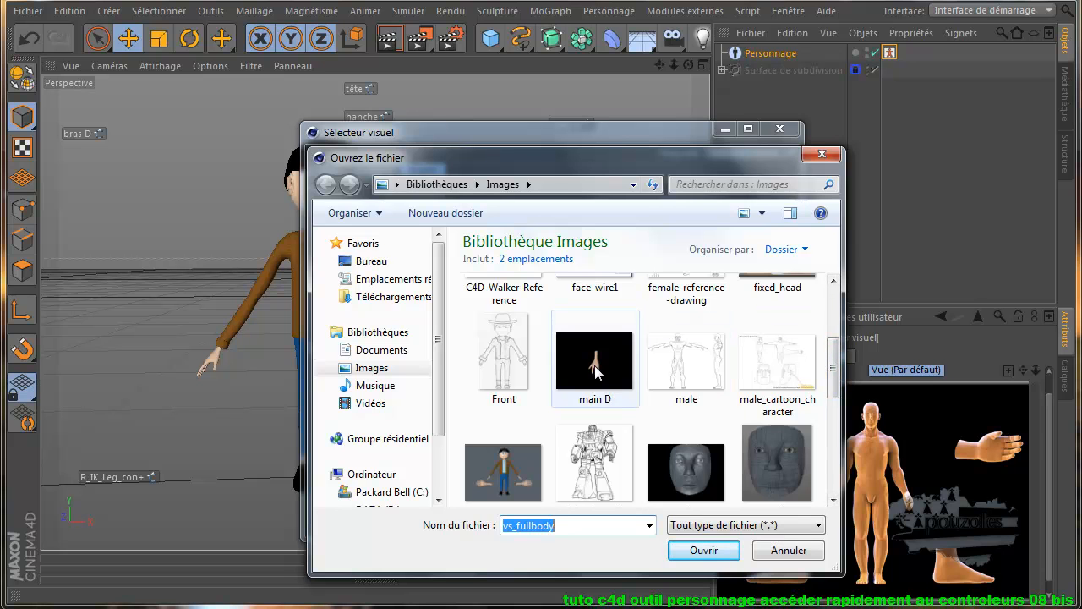
{"action": "mouse_move", "coordinate": [597, 372]}
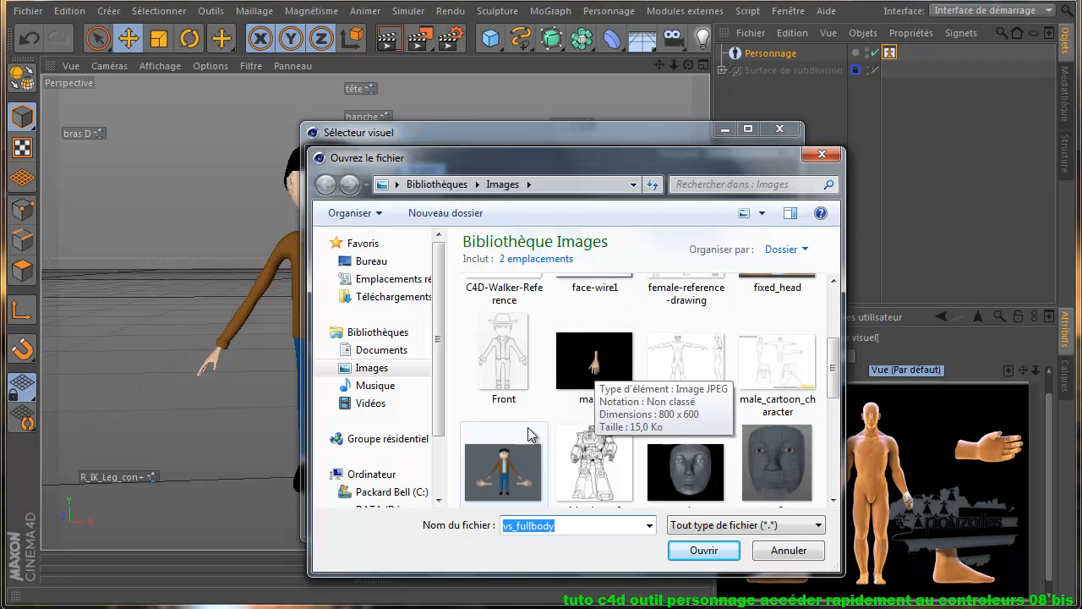
{"action": "double_click", "coordinate": [505, 479]}
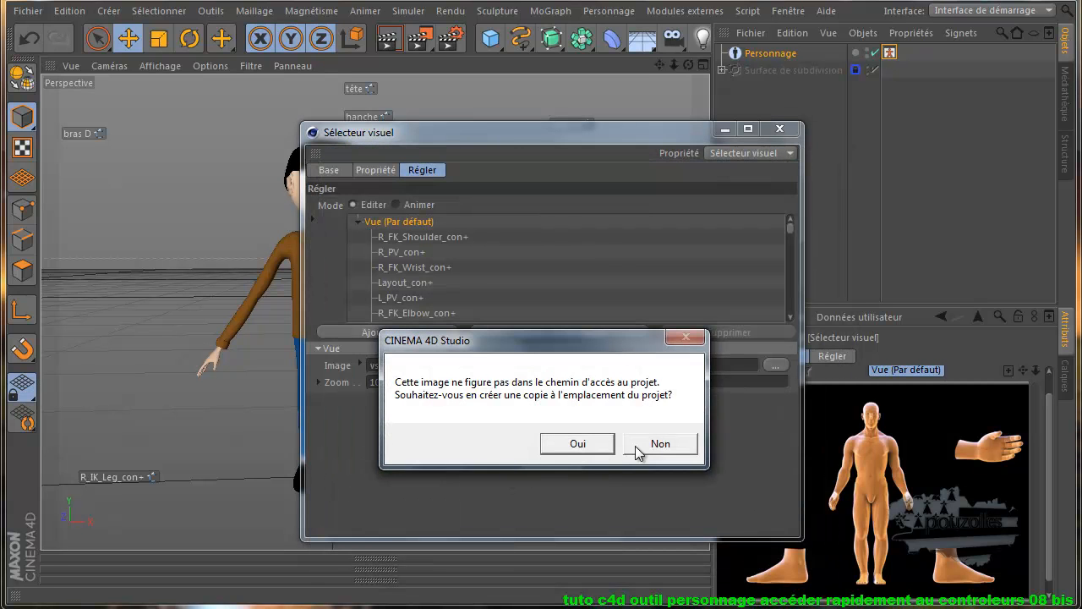
{"action": "left_click", "coordinate": [656, 441]}
Enlarge the attributes area to show the whole character image and move the visual selector window beside the character
{"action": "left_click_drag", "start_coordinate": [663, 138], "coordinate": [471, 194]}
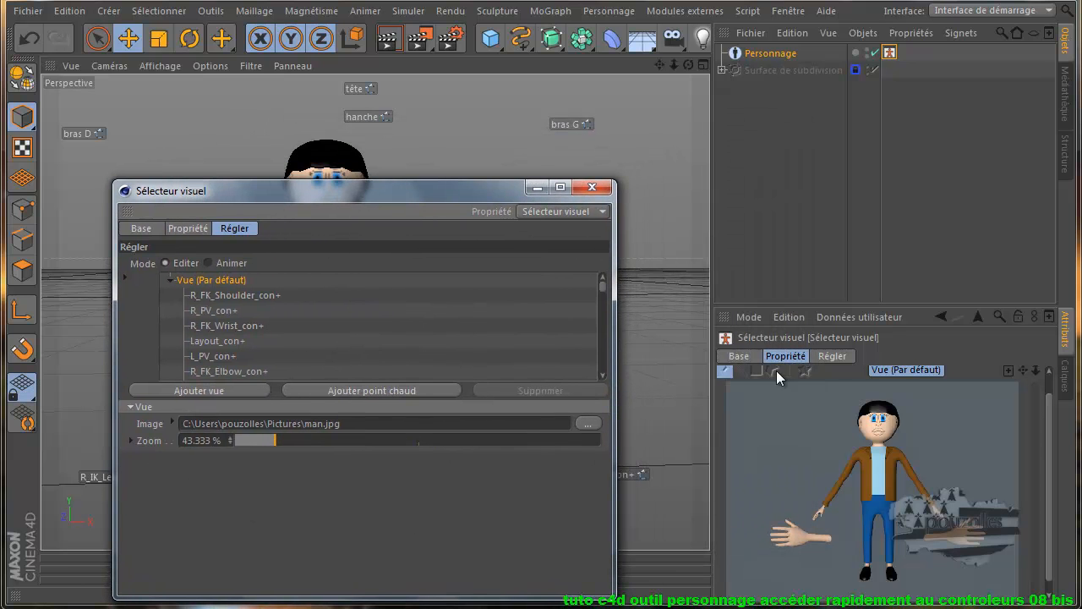
{"action": "left_click_drag", "start_coordinate": [900, 306], "coordinate": [900, 187]}
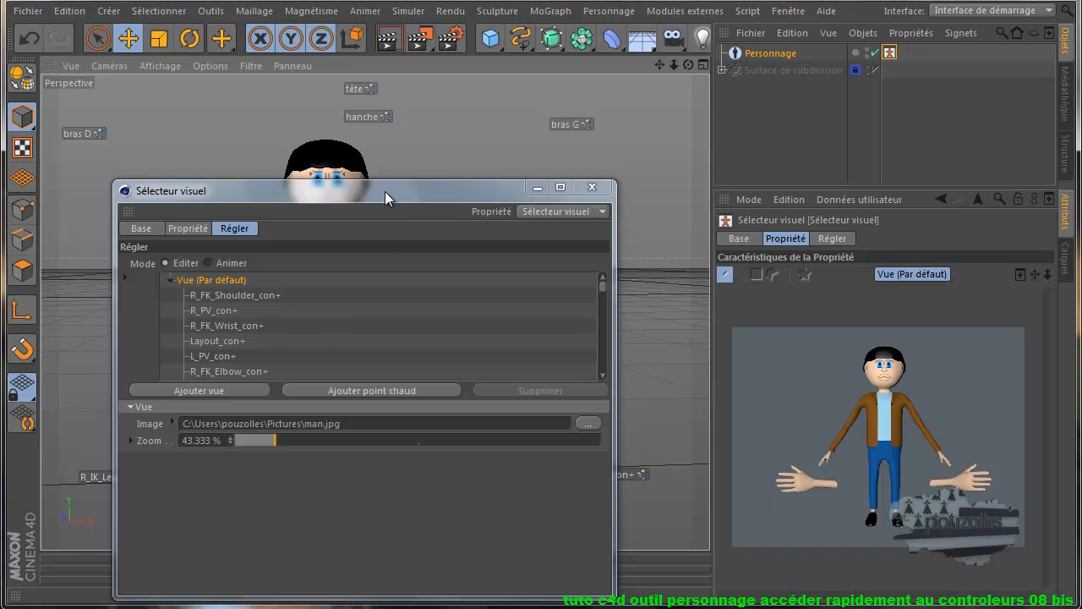
{"action": "left_click_drag", "start_coordinate": [384, 192], "coordinate": [788, 151]}
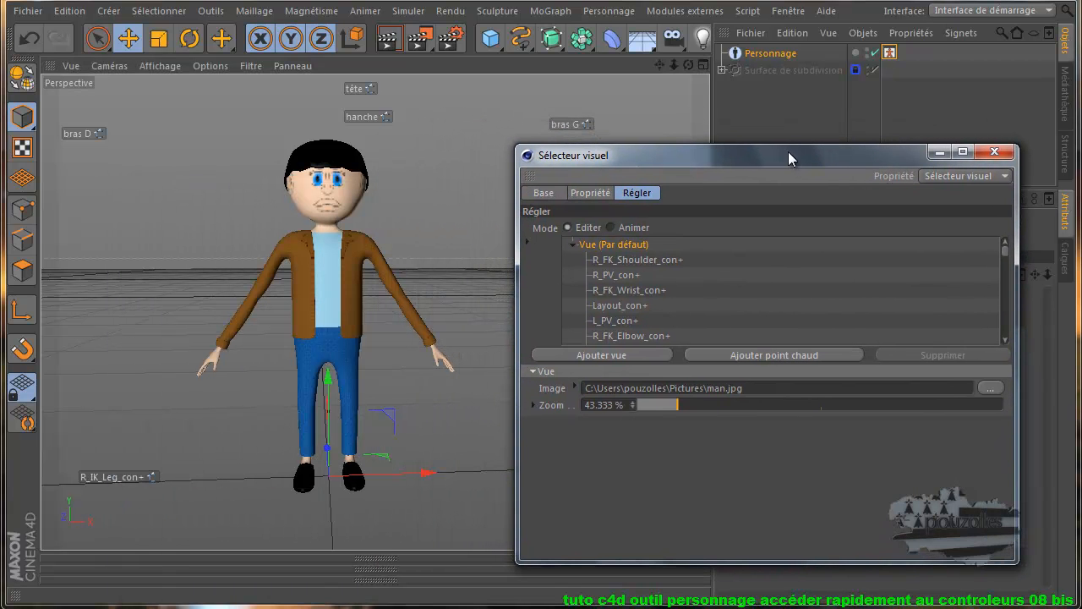
View the new image in the visual selector window and check its Animer mode, returning to the Editer settings
{"action": "left_click", "coordinate": [595, 194]}
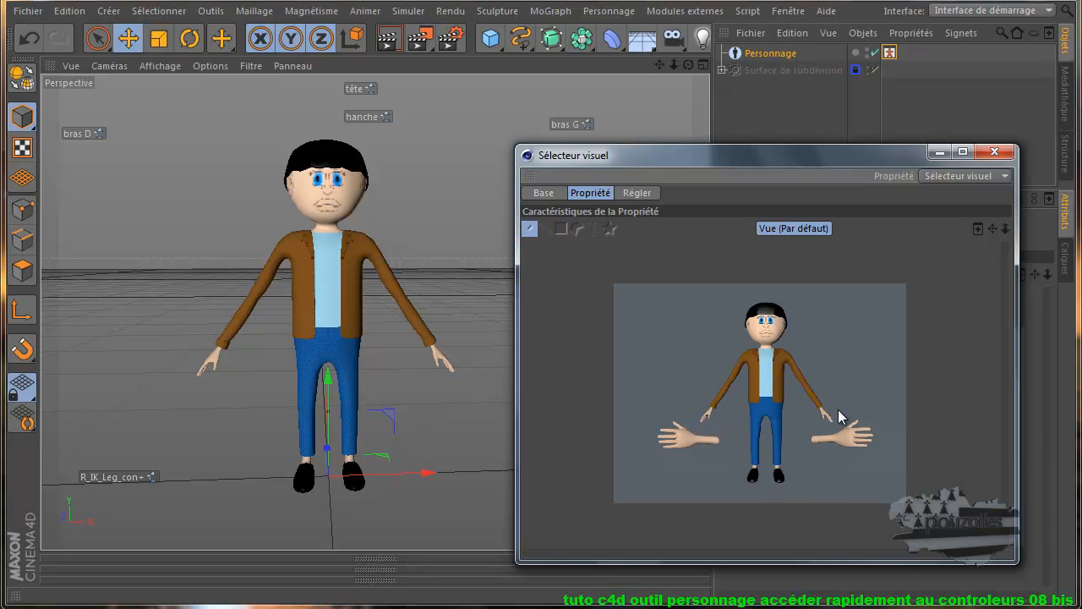
{"action": "left_click", "coordinate": [635, 193]}
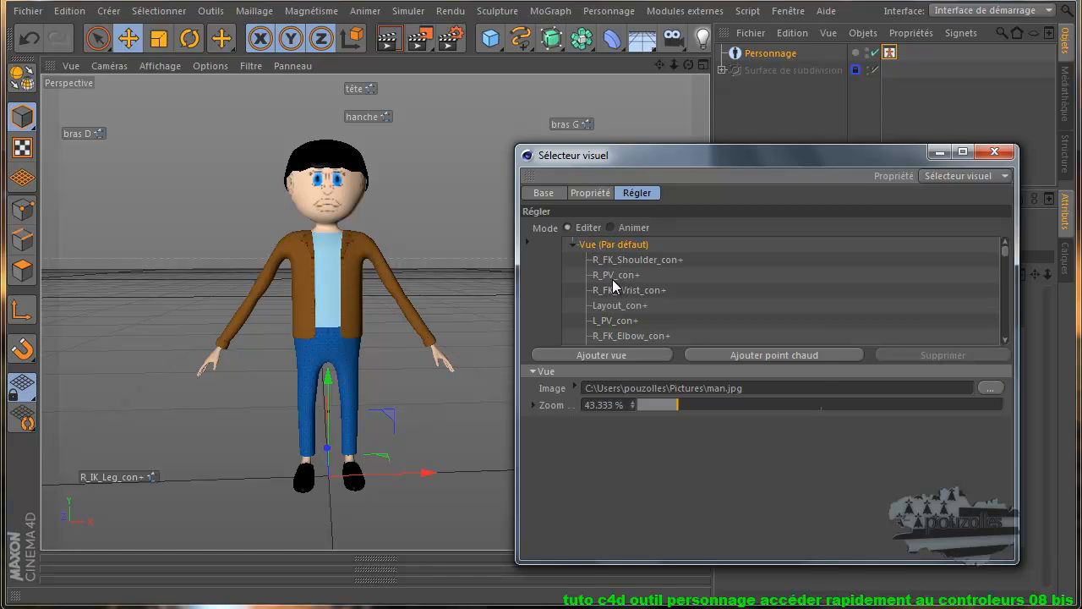
{"action": "left_click", "coordinate": [608, 225]}
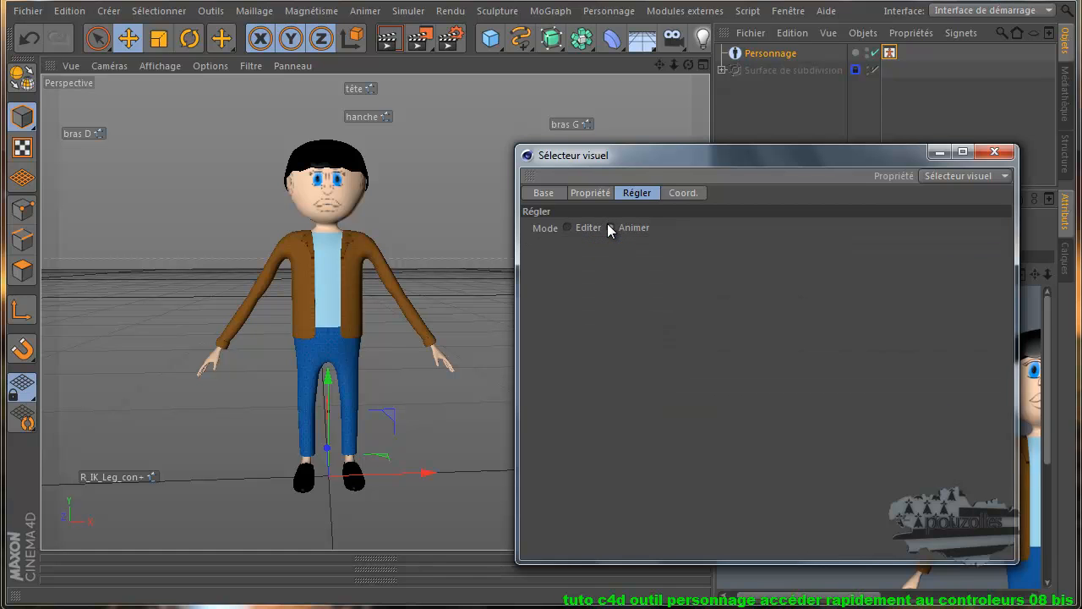
{"action": "left_click", "coordinate": [568, 227]}
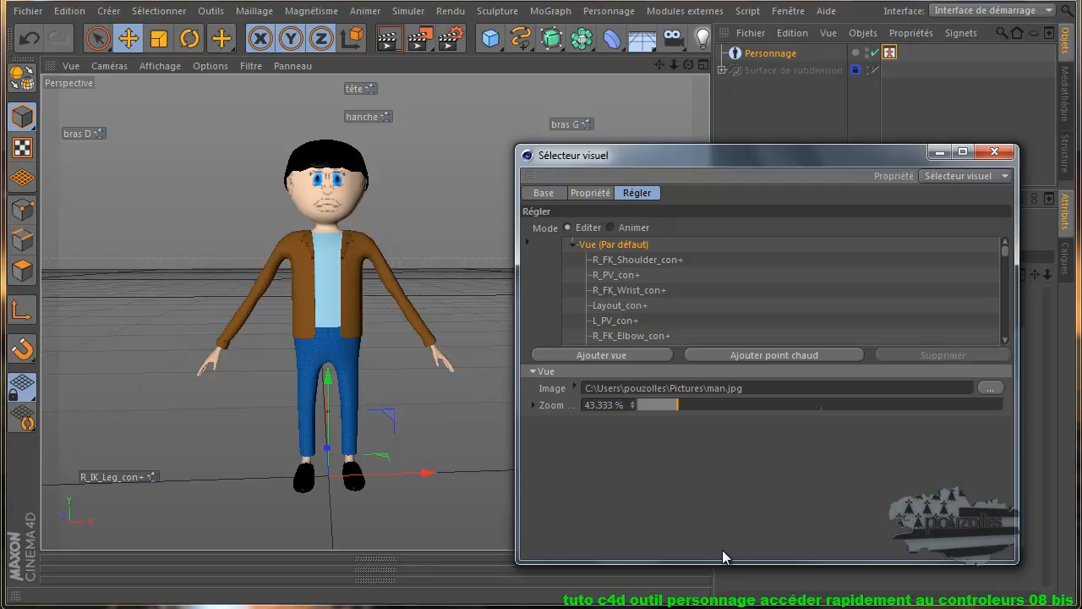
Move the visual selector window up and set the Head_con+ hot spot's colour to cyan with a hue of 185°
{"action": "left_click_drag", "start_coordinate": [721, 560], "coordinate": [721, 608]}
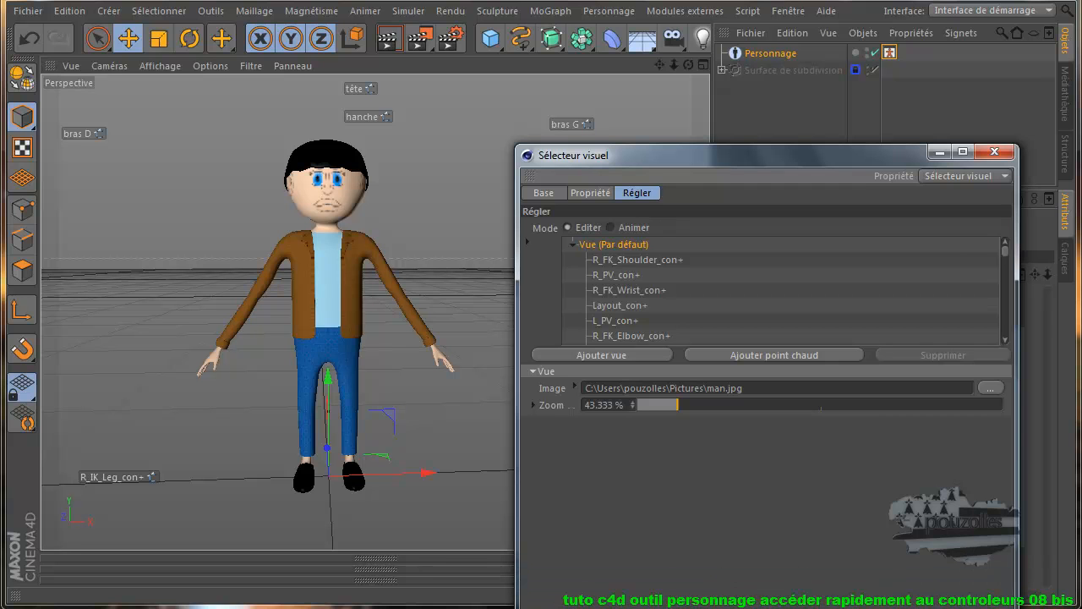
{"action": "left_click_drag", "start_coordinate": [712, 158], "coordinate": [668, 112]}
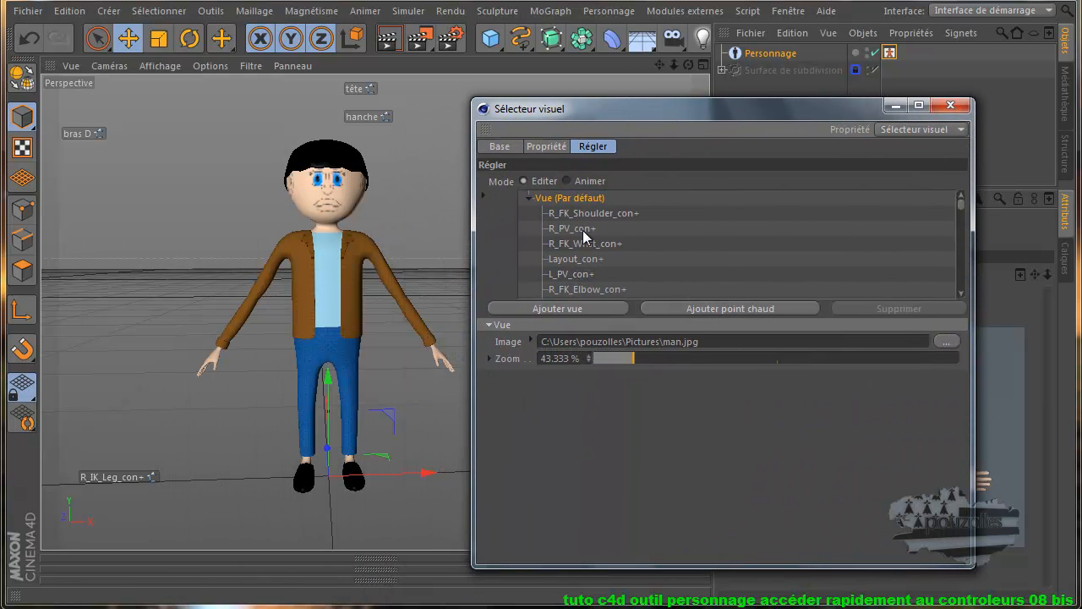
{"action": "scroll", "coordinate": [582, 230], "scroll_direction": "down", "scroll_amount": 3}
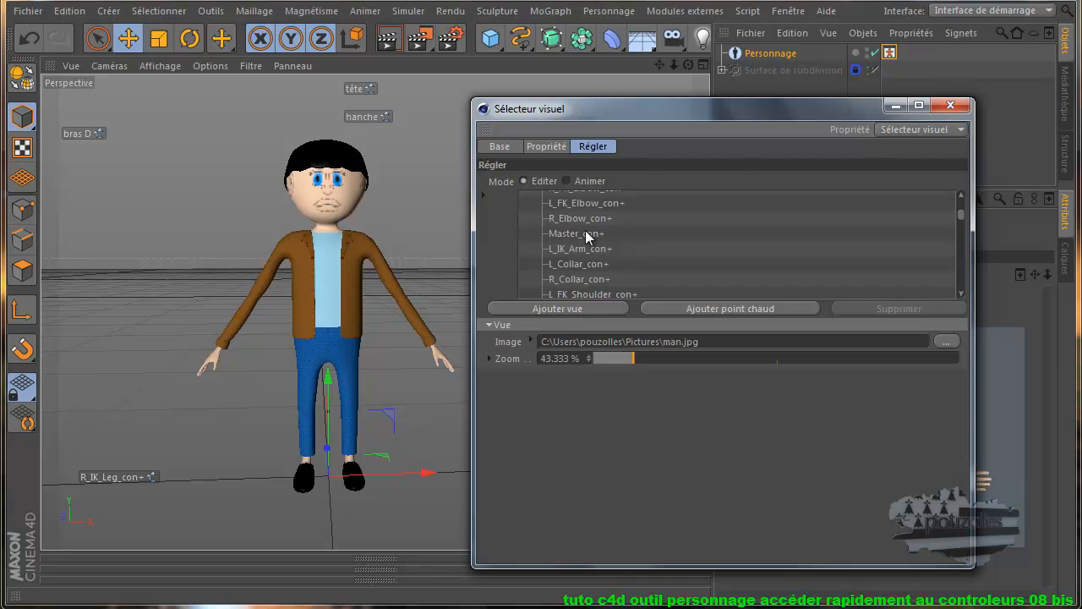
{"action": "scroll", "coordinate": [588, 236], "scroll_direction": "down", "scroll_amount": 2}
{"action": "scroll", "coordinate": [602, 231], "scroll_direction": "down", "scroll_amount": 2}
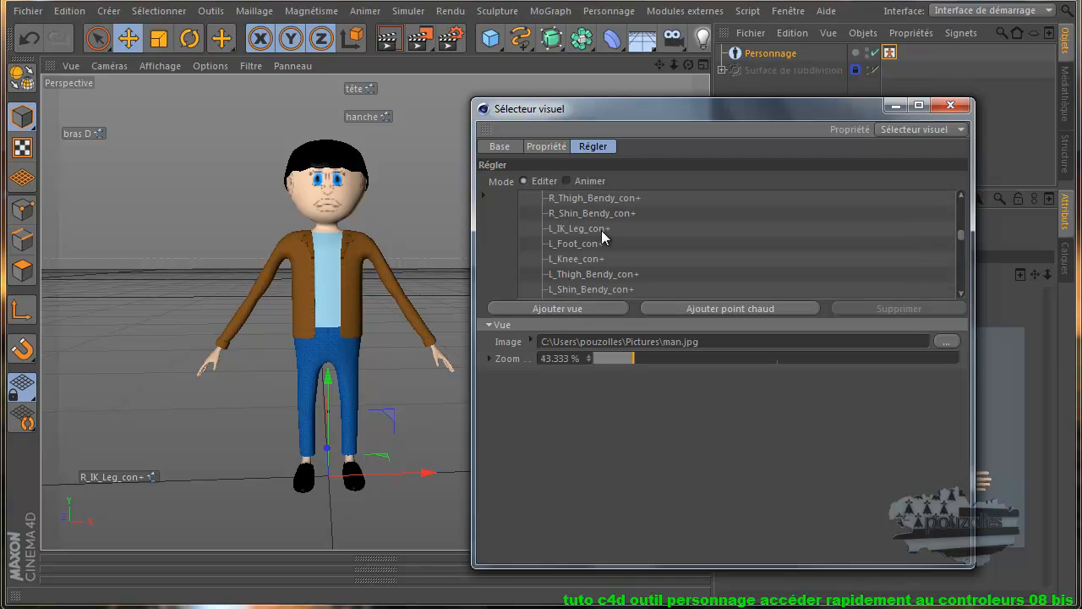
{"action": "scroll", "coordinate": [601, 235], "scroll_direction": "down", "scroll_amount": 2}
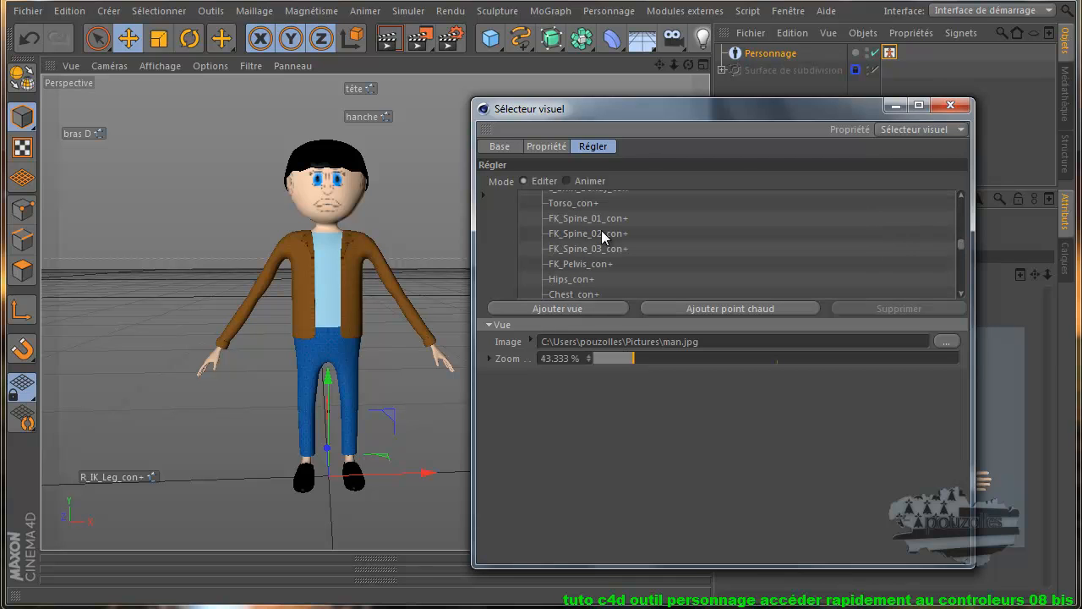
{"action": "scroll", "coordinate": [603, 237], "scroll_direction": "down", "scroll_amount": 2}
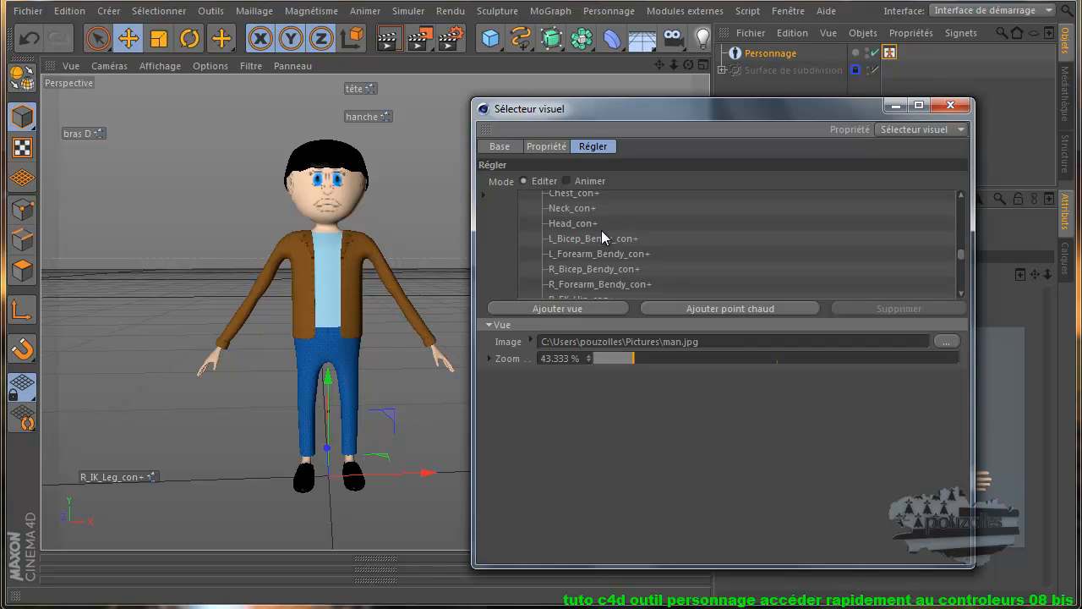
{"action": "left_click", "coordinate": [559, 225]}
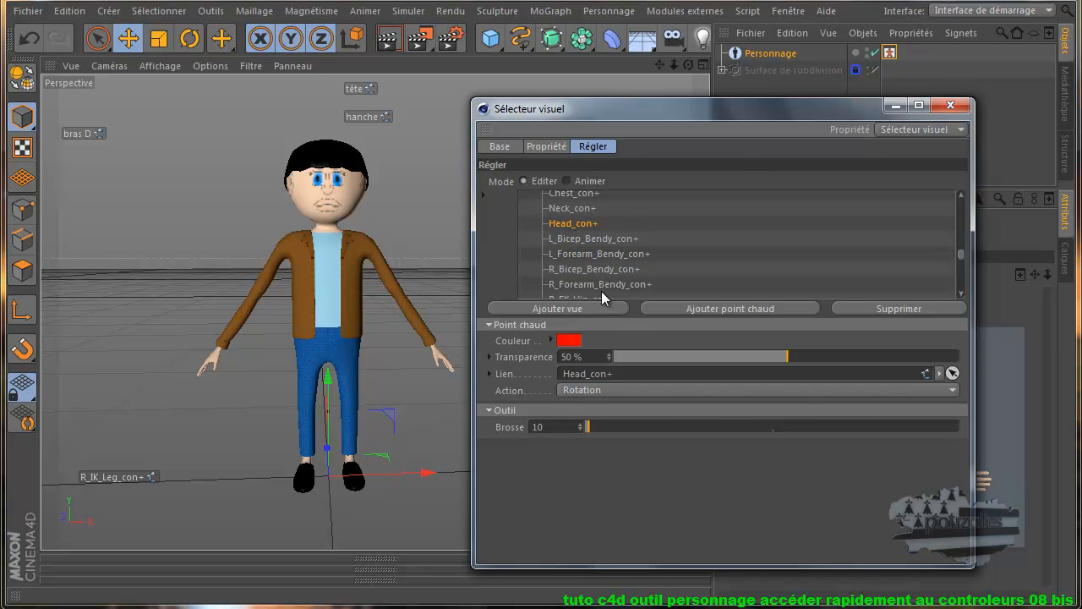
{"action": "left_click", "coordinate": [570, 341]}
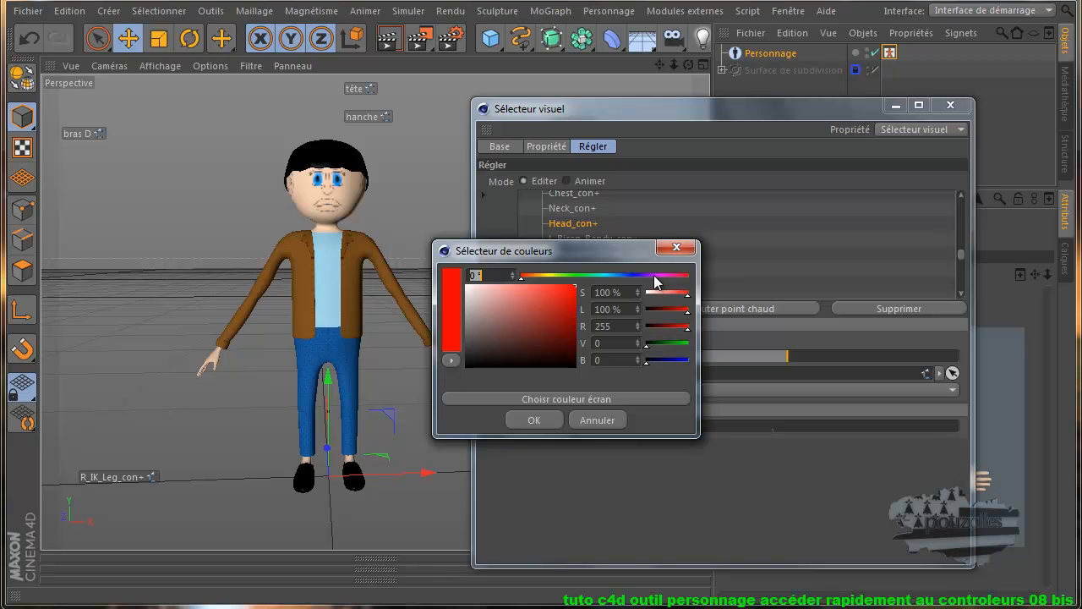
{"action": "left_click", "coordinate": [607, 275]}
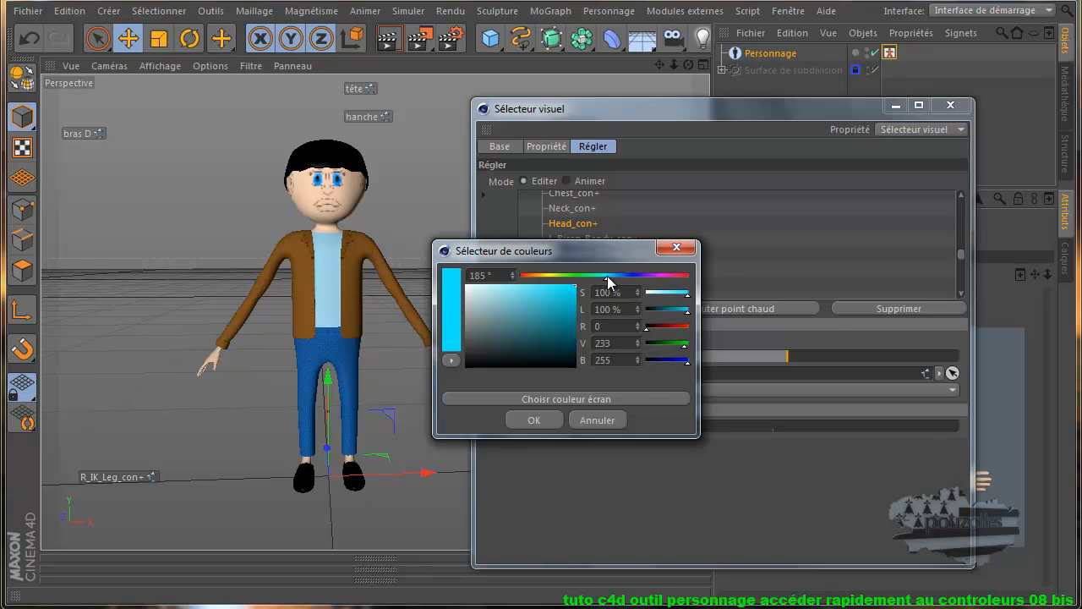
{"action": "left_click", "coordinate": [535, 420]}
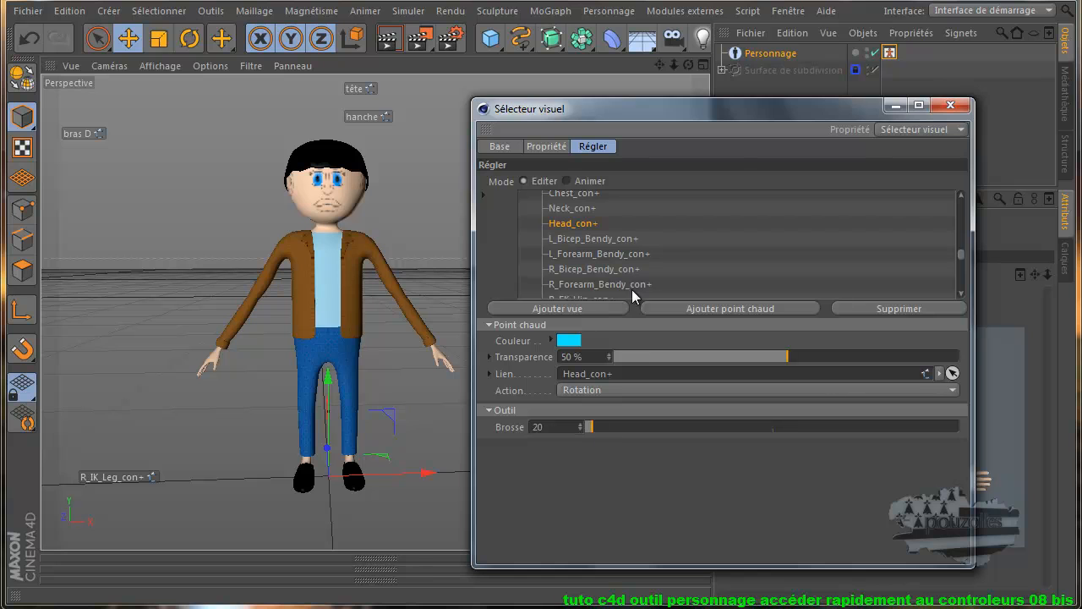
Paint the Head_con+ hot spot over the whole head in the character image with a brush size of 20
{"action": "left_click", "coordinate": [558, 149]}
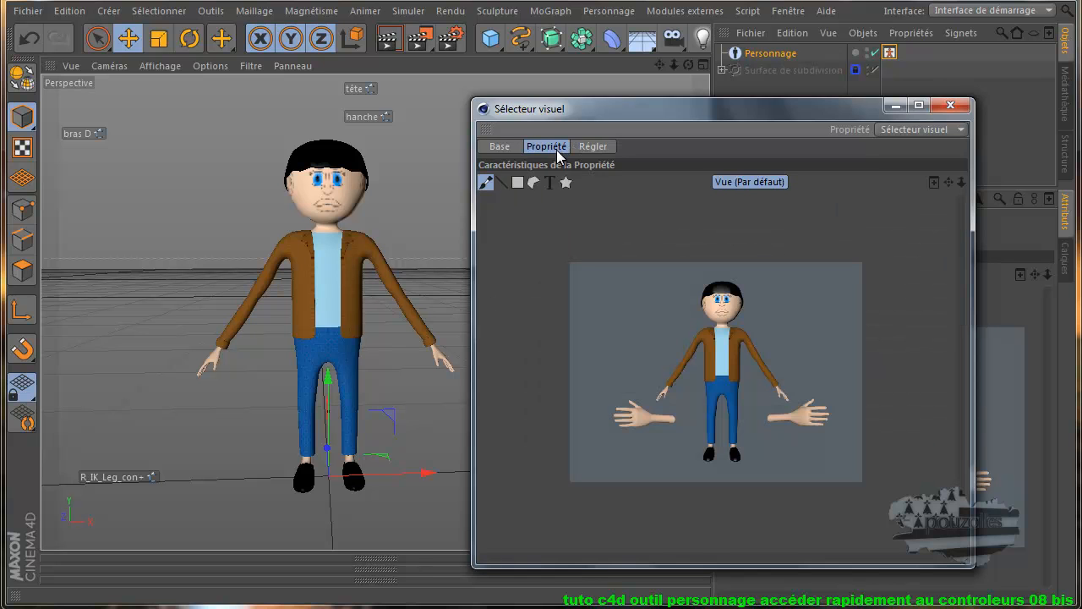
{"action": "scroll", "coordinate": [761, 275], "scroll_direction": "up", "scroll_amount": 2}
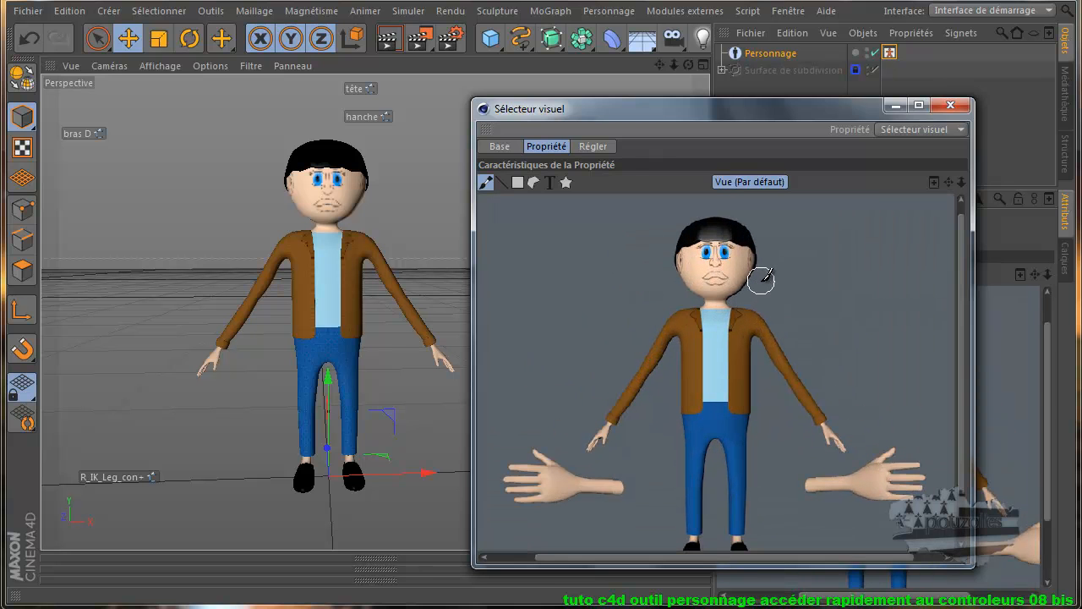
{"action": "mouse_move", "coordinate": [707, 230]}
{"action": "left_mouse_down"}
{"action": "mouse_move", "coordinate": [692, 267]}
{"action": "mouse_move", "coordinate": [709, 283]}
{"action": "mouse_move", "coordinate": [741, 269]}
{"action": "mouse_move", "coordinate": [742, 245]}
{"action": "mouse_move", "coordinate": [726, 229]}
{"action": "mouse_move", "coordinate": [705, 230]}
{"action": "mouse_move", "coordinate": [692, 264]}
{"action": "mouse_move", "coordinate": [715, 227]}
{"action": "mouse_move", "coordinate": [685, 241]}
{"action": "mouse_move", "coordinate": [710, 216]}
{"action": "mouse_move", "coordinate": [747, 233]}
{"action": "mouse_move", "coordinate": [751, 261]}
{"action": "mouse_move", "coordinate": [695, 255]}
{"action": "mouse_move", "coordinate": [715, 277]}
{"action": "mouse_move", "coordinate": [725, 243]}
{"action": "left_mouse_up"}
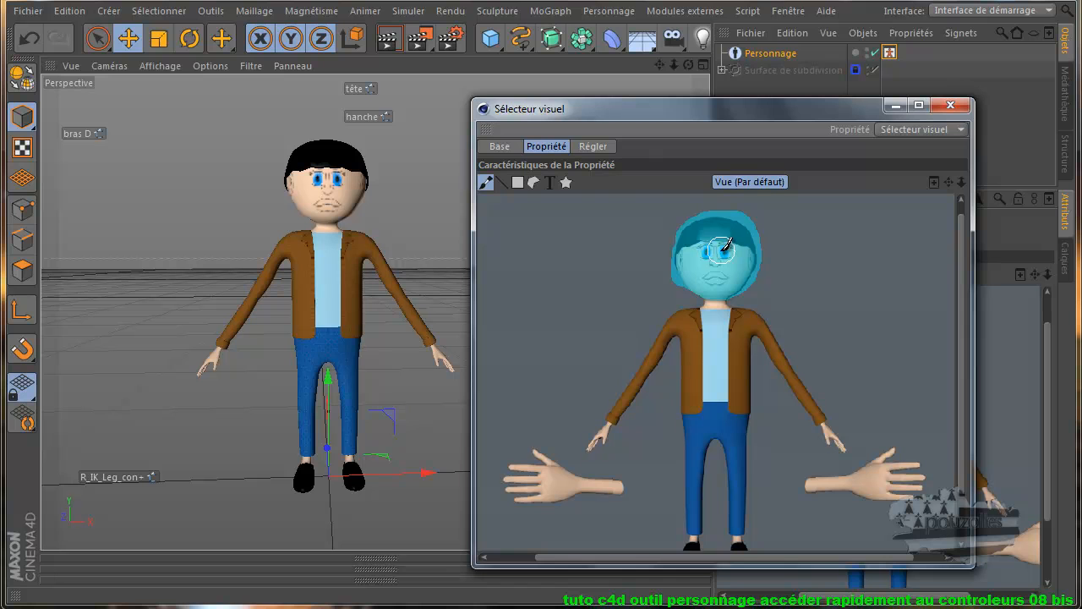
Switch the visual selector to Animer mode and select the head controller through its painted hot spot
{"action": "left_click", "coordinate": [592, 146]}
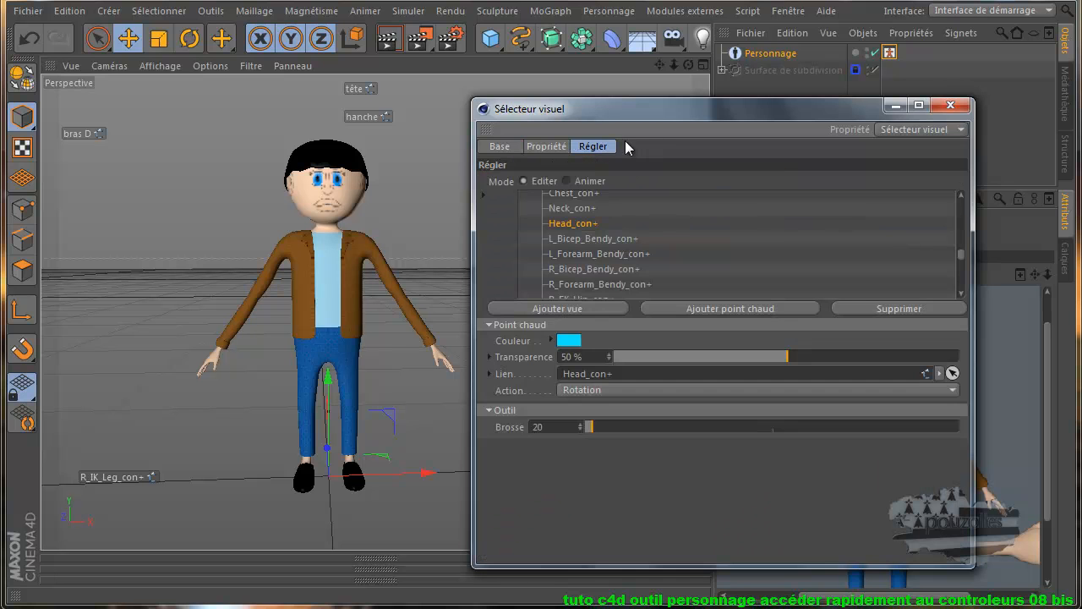
{"action": "left_click", "coordinate": [565, 181]}
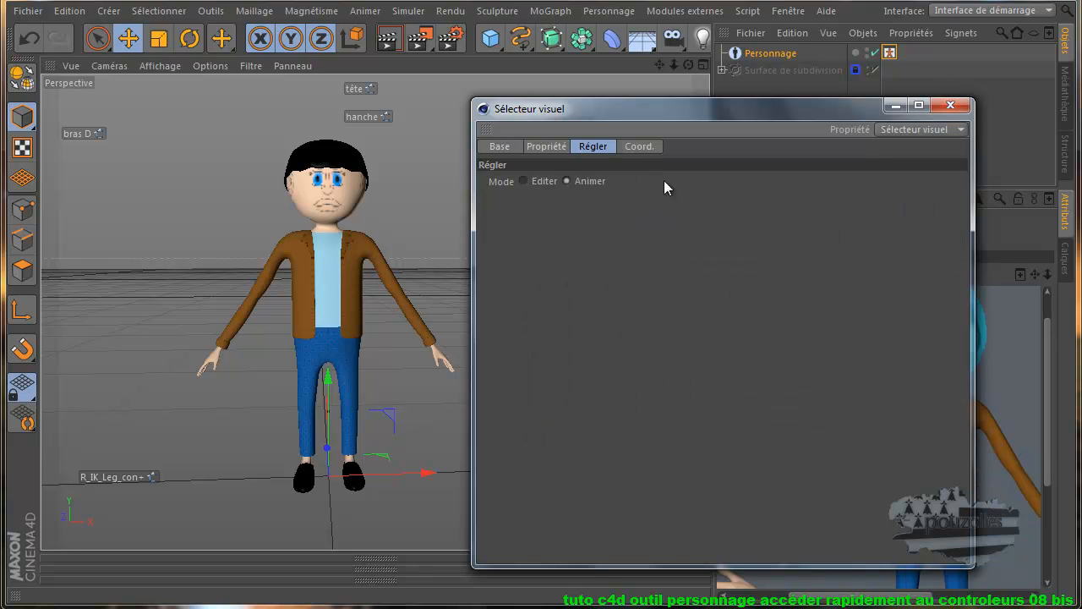
{"action": "left_click", "coordinate": [543, 147]}
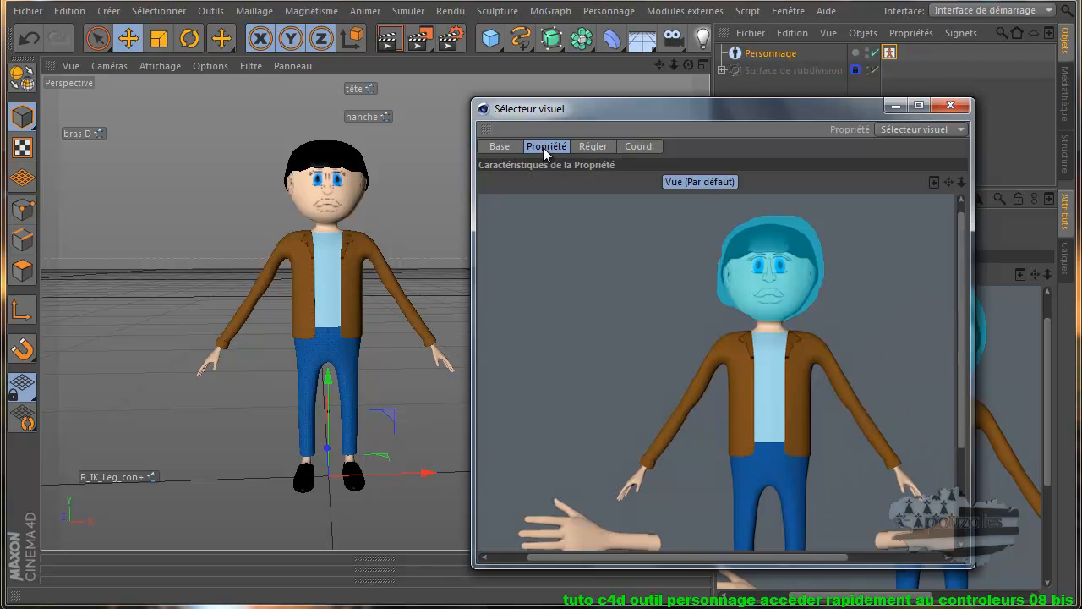
{"action": "left_click", "coordinate": [760, 279]}
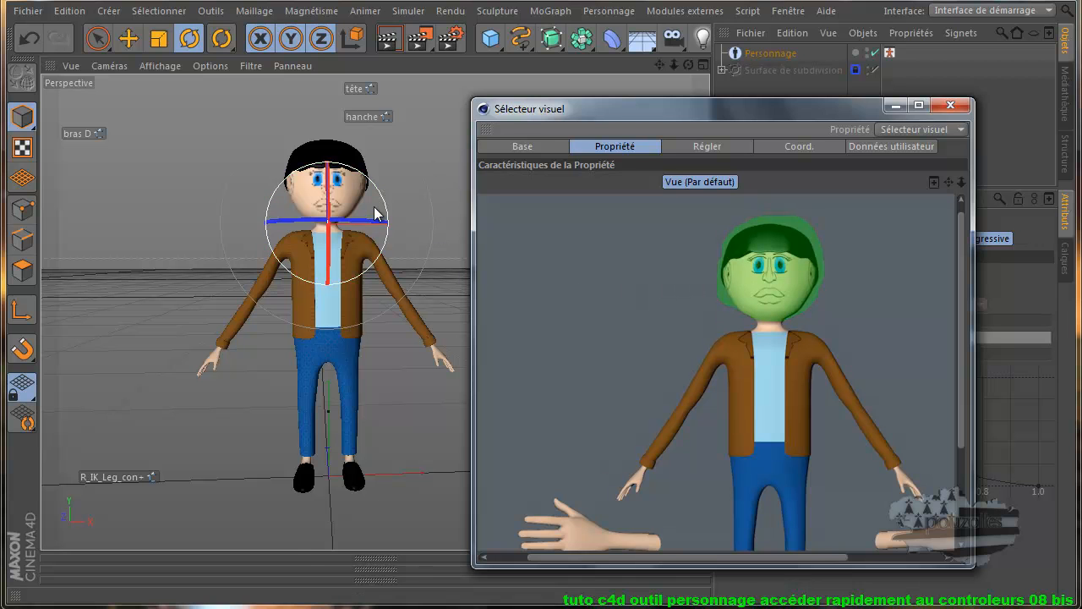
Test the head controller by rotating the head about 4.4° in the viewport, and undo the rotation
{"action": "scroll", "coordinate": [375, 207], "scroll_direction": "up", "scroll_amount": 4}
{"action": "left_click_drag", "start_coordinate": [689, 64], "coordinate": [423, 222]}
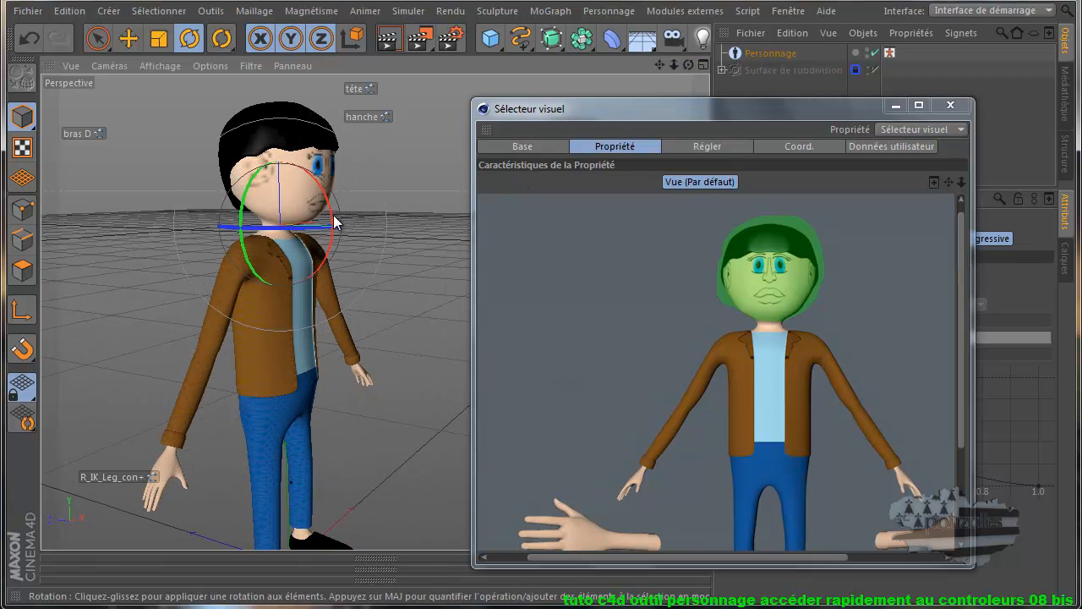
{"action": "mouse_move", "coordinate": [329, 210]}
{"action": "left_mouse_down"}
{"action": "mouse_move", "coordinate": [335, 235]}
{"action": "mouse_move", "coordinate": [332, 212]}
{"action": "left_mouse_up"}
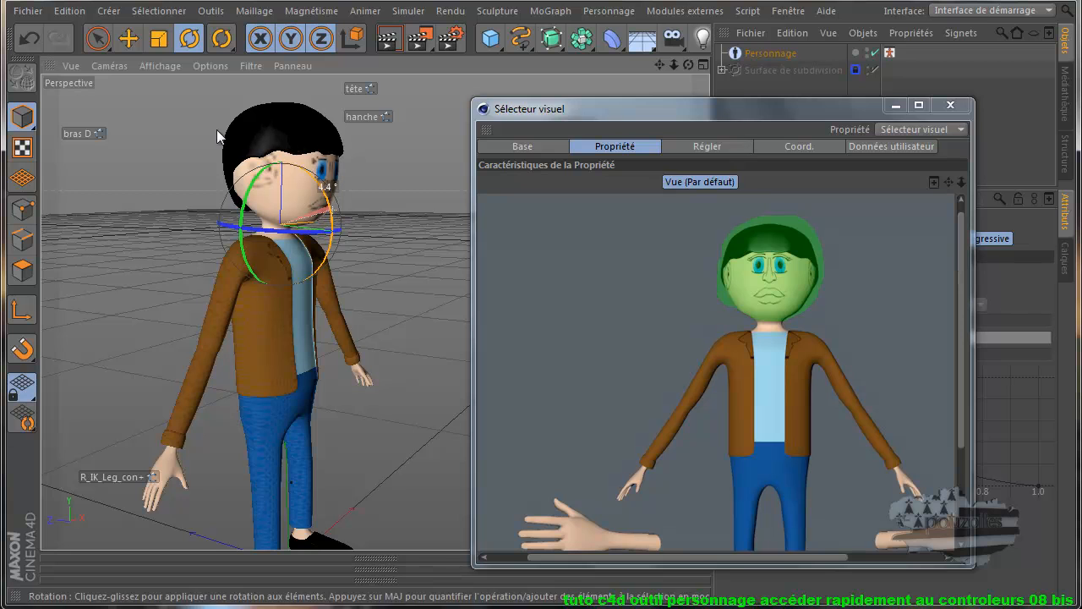
{"action": "left_click", "coordinate": [32, 38]}
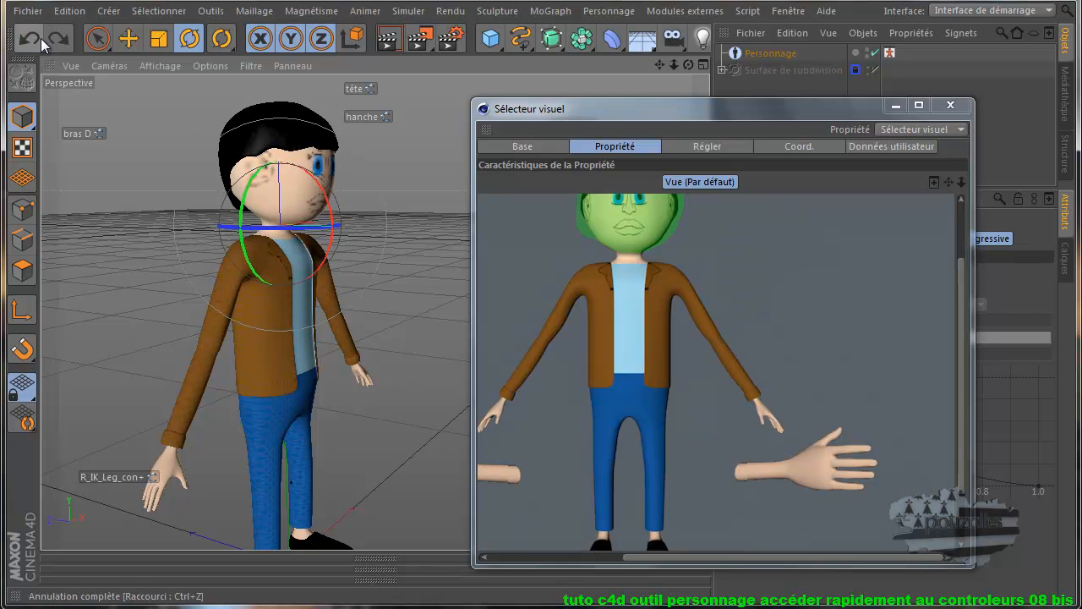
{"action": "left_click", "coordinate": [57, 39]}
{"action": "scroll", "coordinate": [666, 353], "scroll_direction": "up", "scroll_amount": 2}
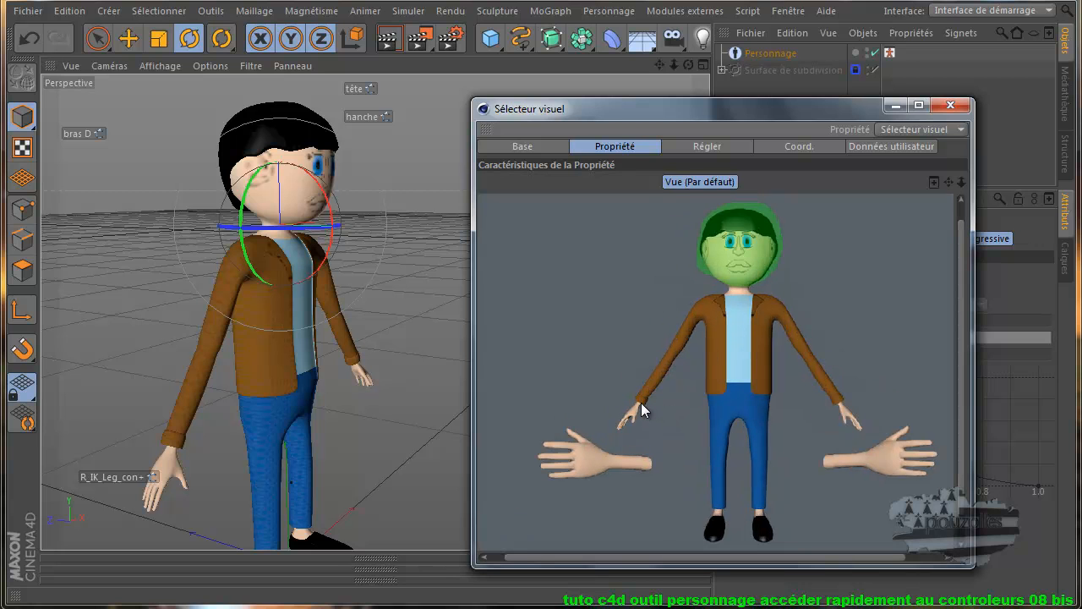
Return the visual selector to Editer mode and examine the full list of controller hot spots
{"action": "left_click", "coordinate": [704, 149]}
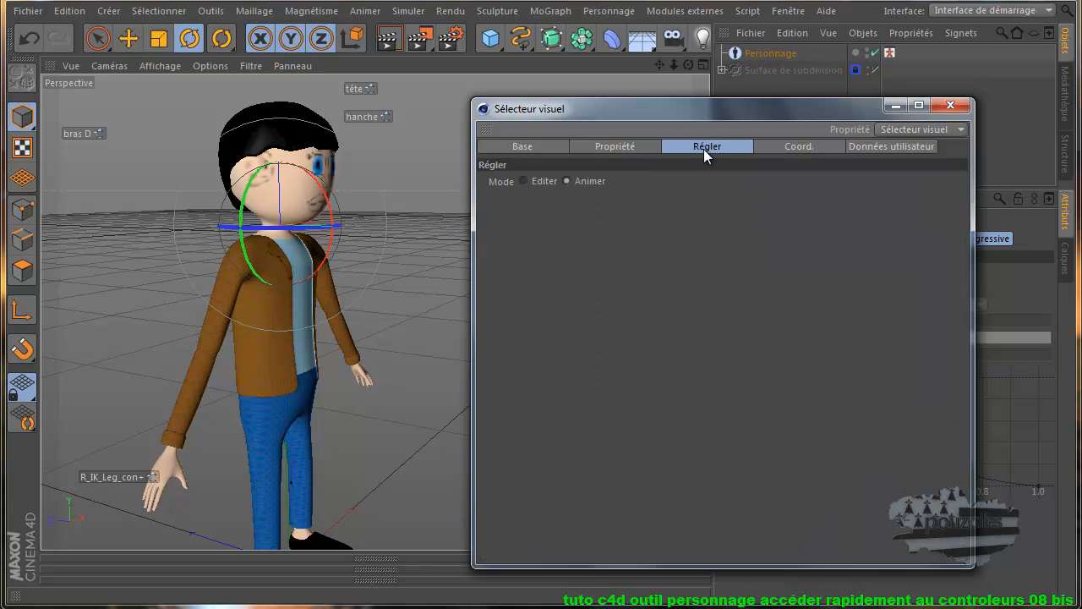
{"action": "left_click", "coordinate": [525, 181]}
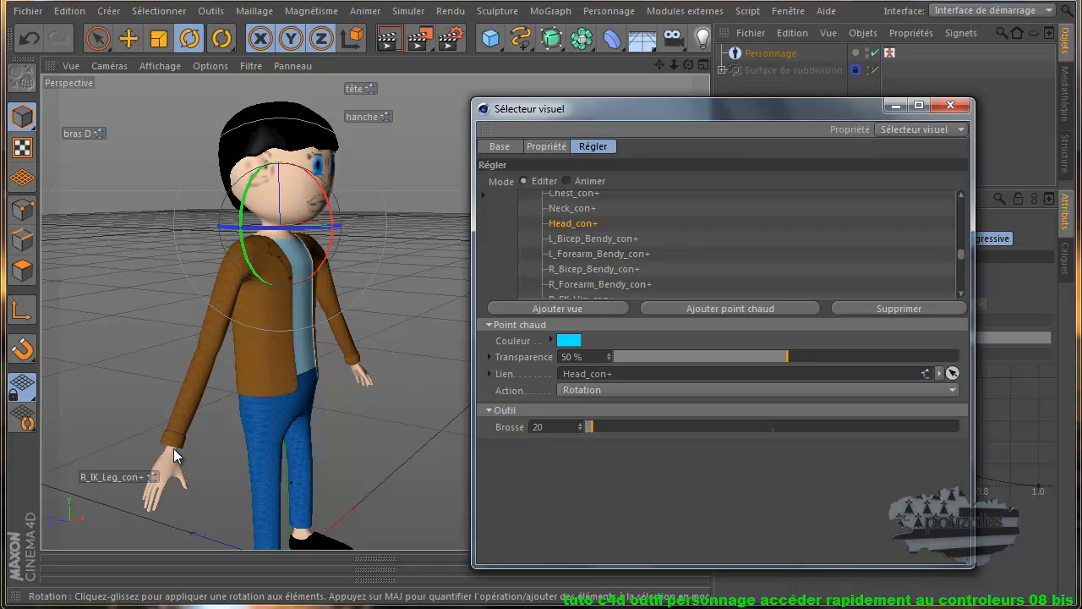
{"action": "scroll", "coordinate": [596, 240], "scroll_direction": "up", "scroll_amount": 3}
{"action": "scroll", "coordinate": [596, 240], "scroll_direction": "up", "scroll_amount": 5}
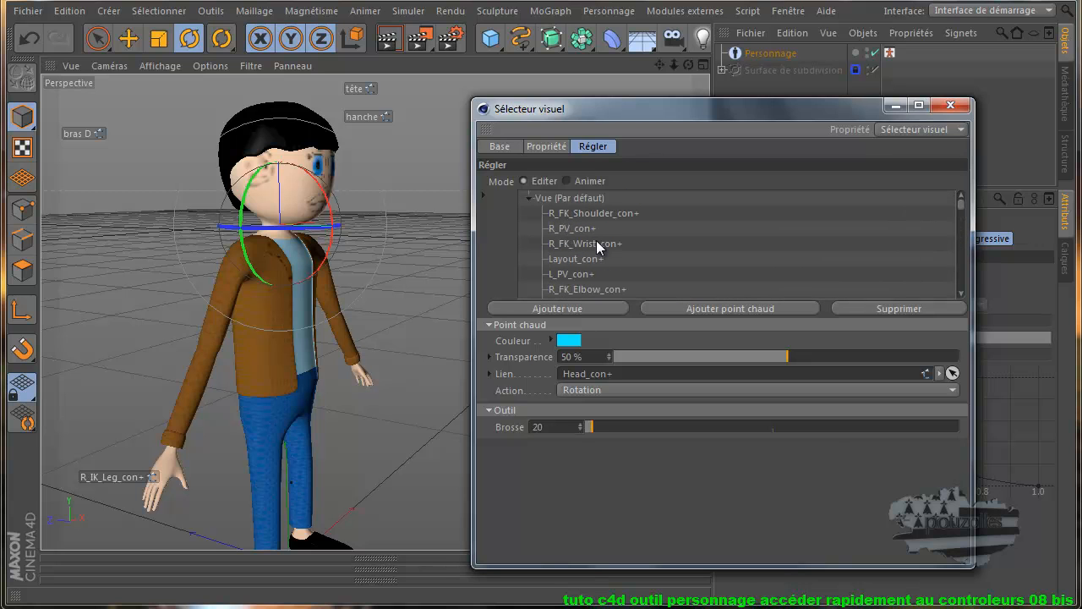
{"action": "scroll", "coordinate": [643, 256], "scroll_direction": "down", "scroll_amount": 2}
{"action": "scroll", "coordinate": [642, 255], "scroll_direction": "down", "scroll_amount": 2}
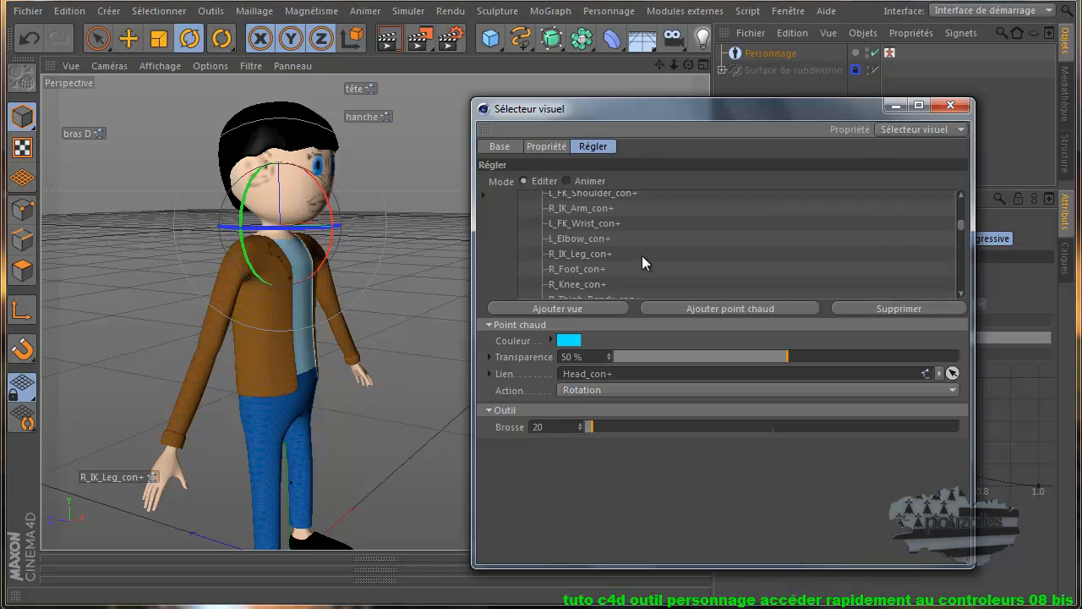
{"action": "scroll", "coordinate": [642, 255], "scroll_direction": "down", "scroll_amount": 2}
{"action": "scroll", "coordinate": [642, 255], "scroll_direction": "down", "scroll_amount": 2}
{"action": "scroll", "coordinate": [642, 255], "scroll_direction": "down", "scroll_amount": 2}
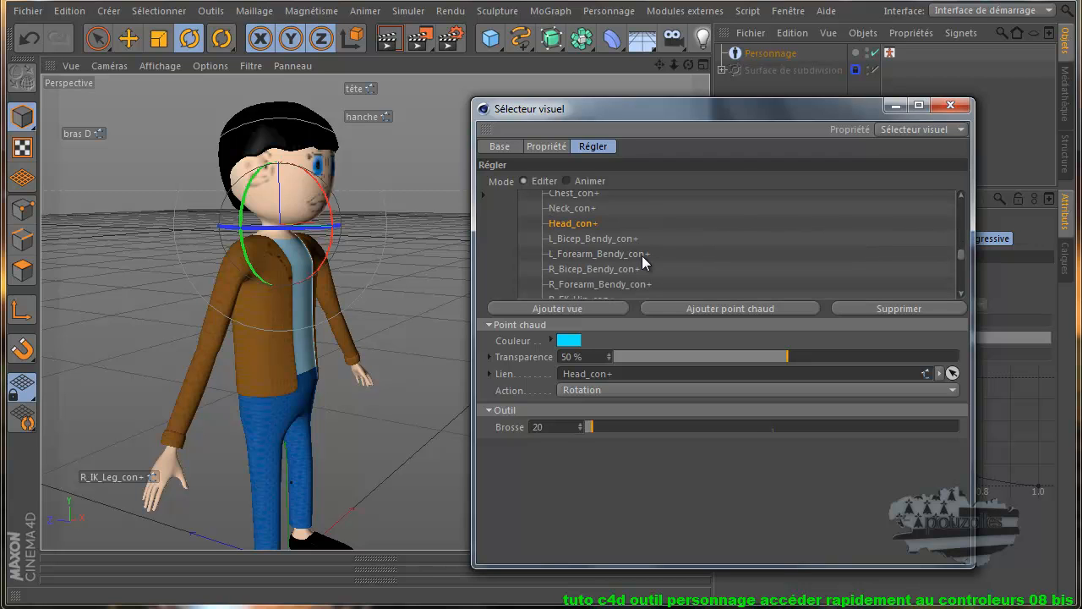
{"action": "scroll", "coordinate": [673, 247], "scroll_direction": "down", "scroll_amount": 2}
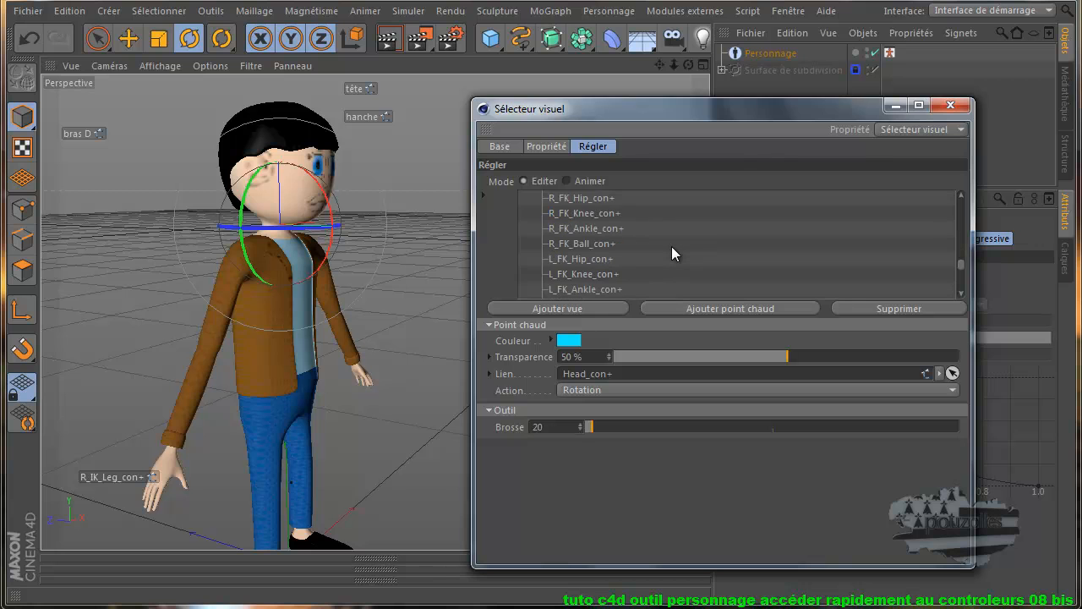
{"action": "scroll", "coordinate": [673, 247], "scroll_direction": "down", "scroll_amount": 3}
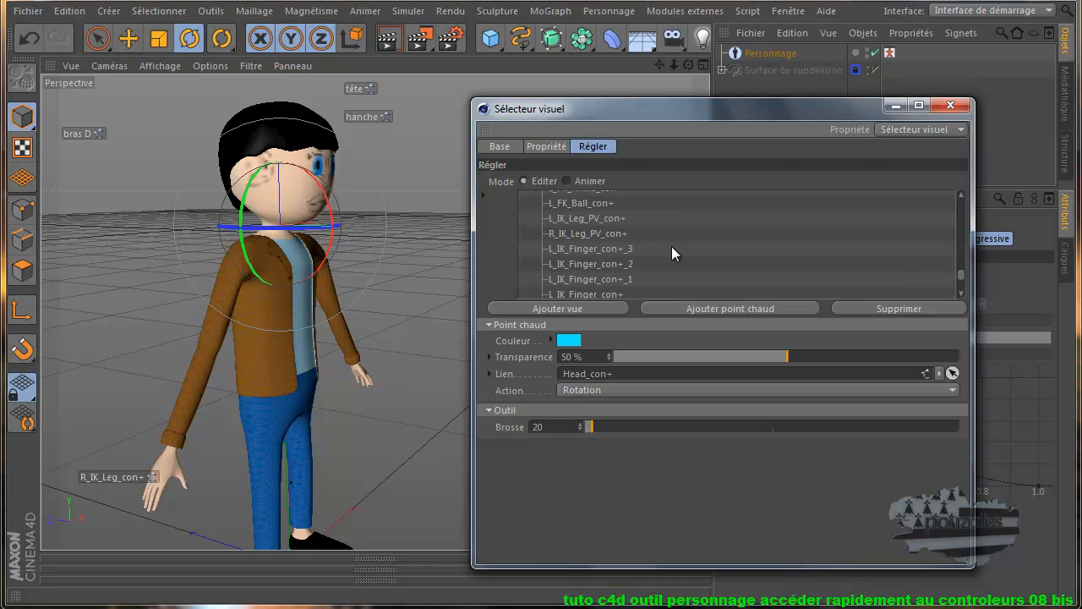
{"action": "scroll", "coordinate": [671, 254], "scroll_direction": "down", "scroll_amount": 2}
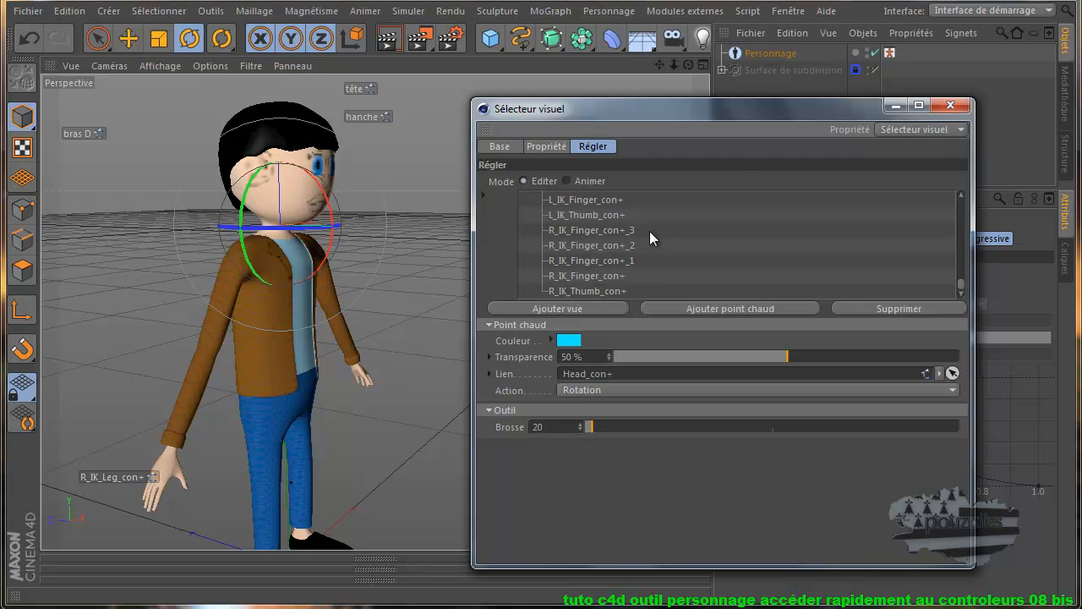
{"action": "scroll", "coordinate": [680, 230], "scroll_direction": "up", "scroll_amount": 10}
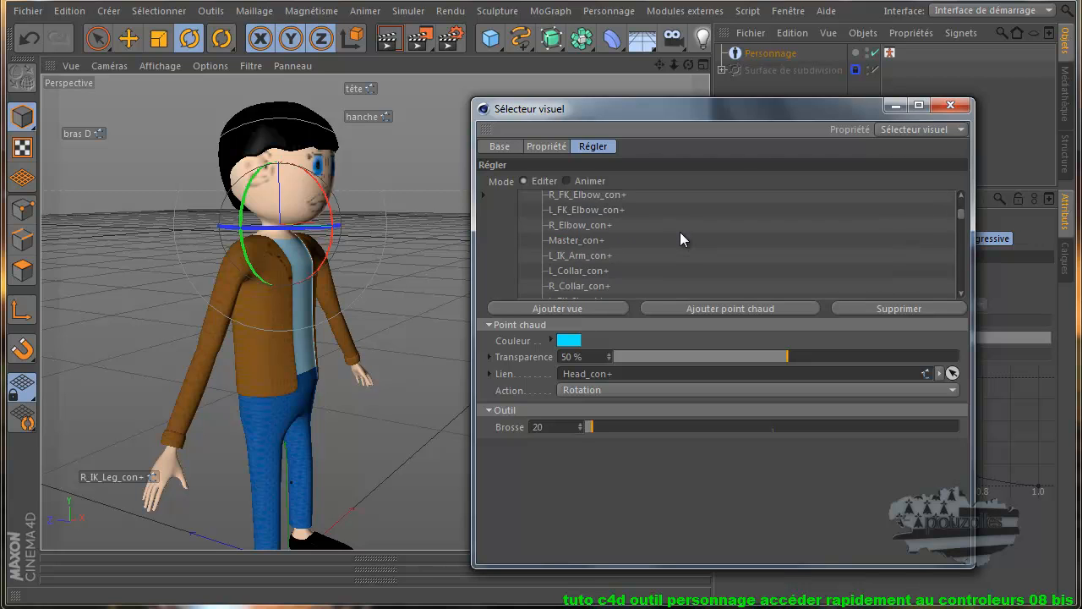
Set the Personnage object's Visible display option to Contrôleurs so its controllers show in the viewport
{"action": "left_click_drag", "start_coordinate": [764, 115], "coordinate": [429, 397]}
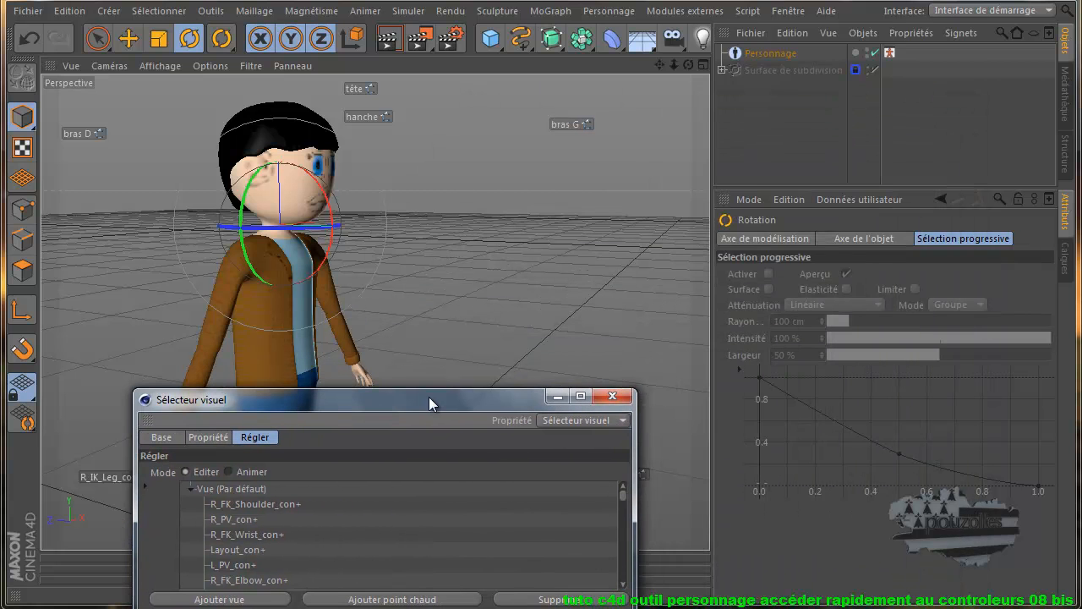
{"action": "left_click", "coordinate": [778, 53]}
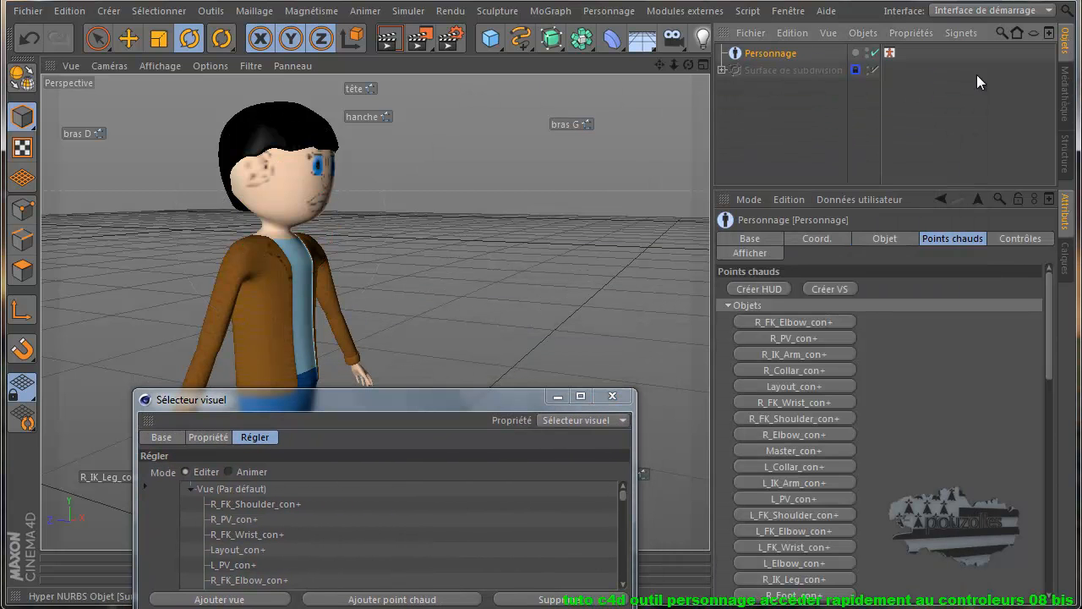
{"action": "left_click", "coordinate": [744, 256]}
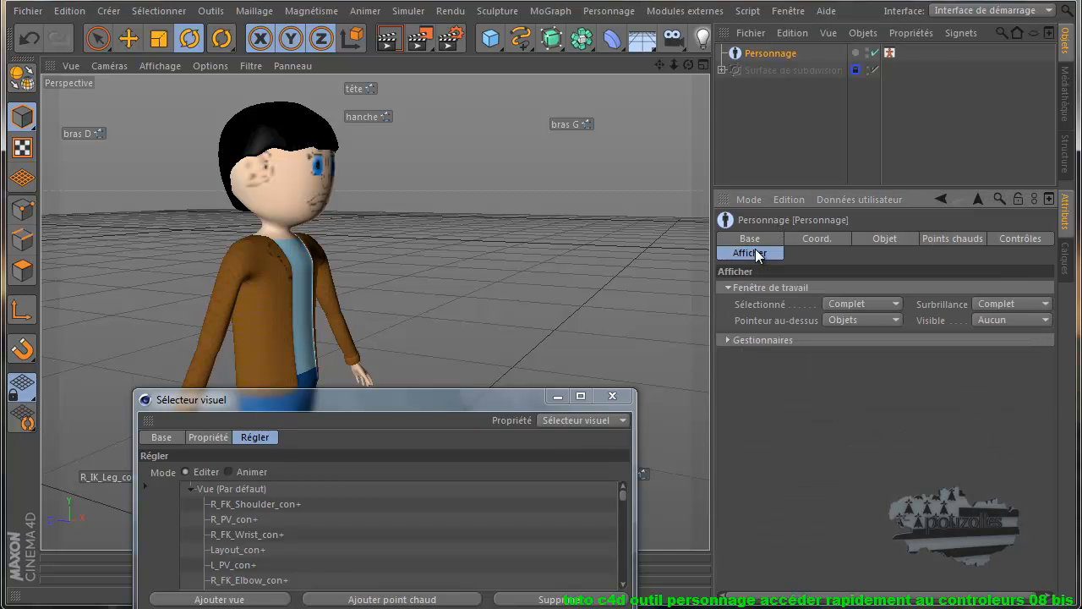
{"action": "left_click", "coordinate": [1004, 238]}
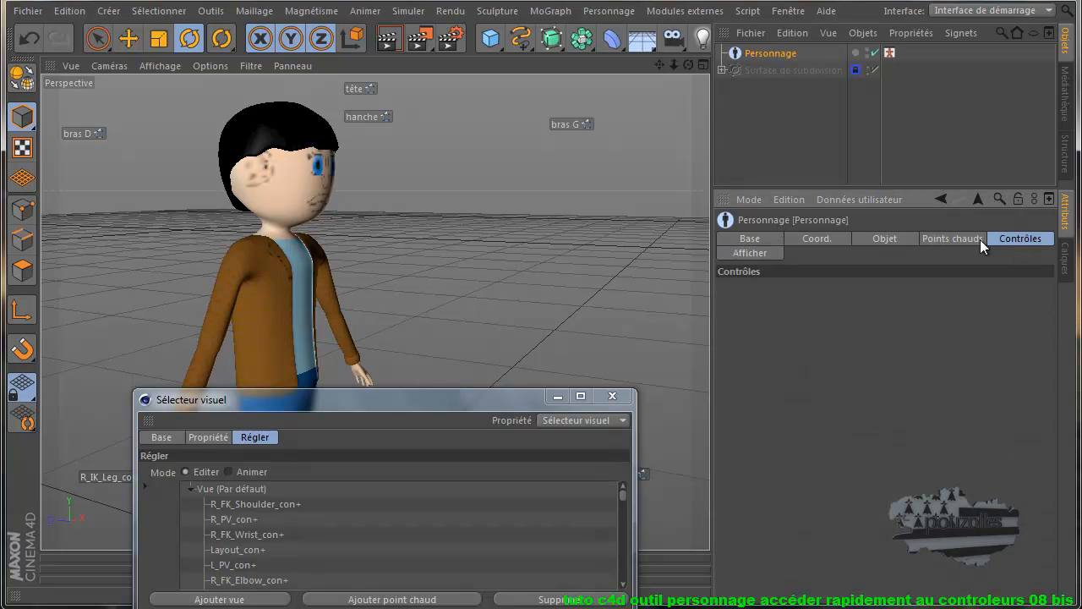
{"action": "left_click", "coordinate": [957, 238]}
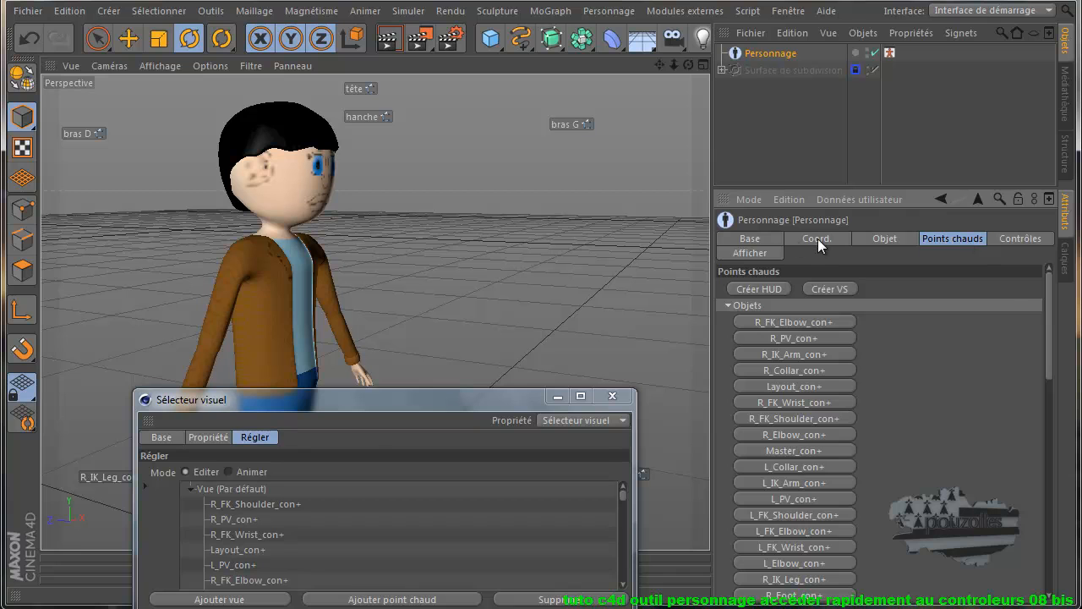
{"action": "left_click", "coordinate": [763, 255]}
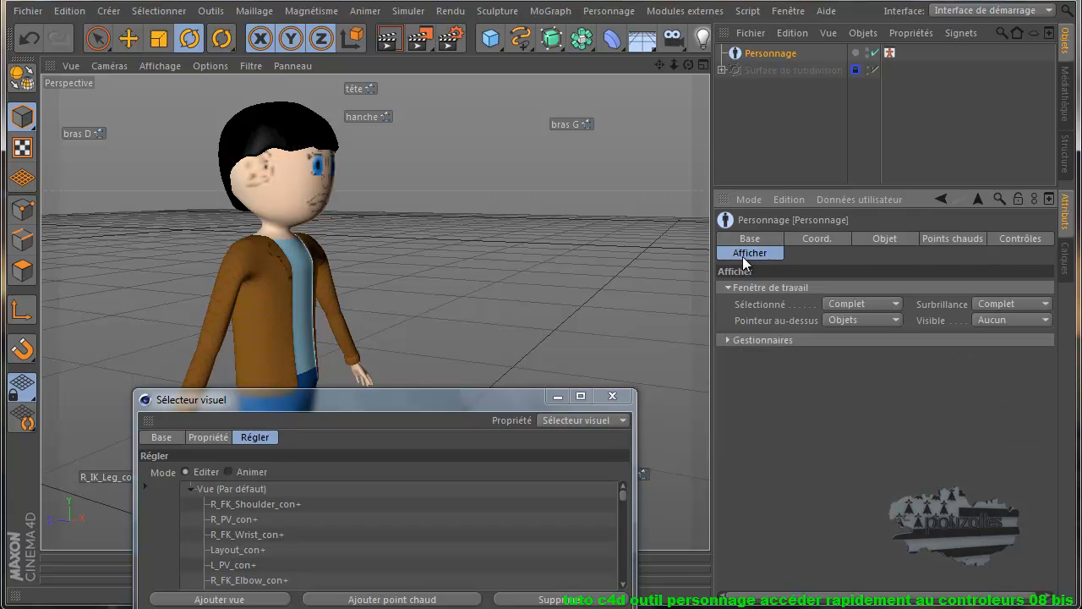
{"action": "left_click", "coordinate": [1020, 321]}
{"action": "left_click", "coordinate": [1006, 371]}
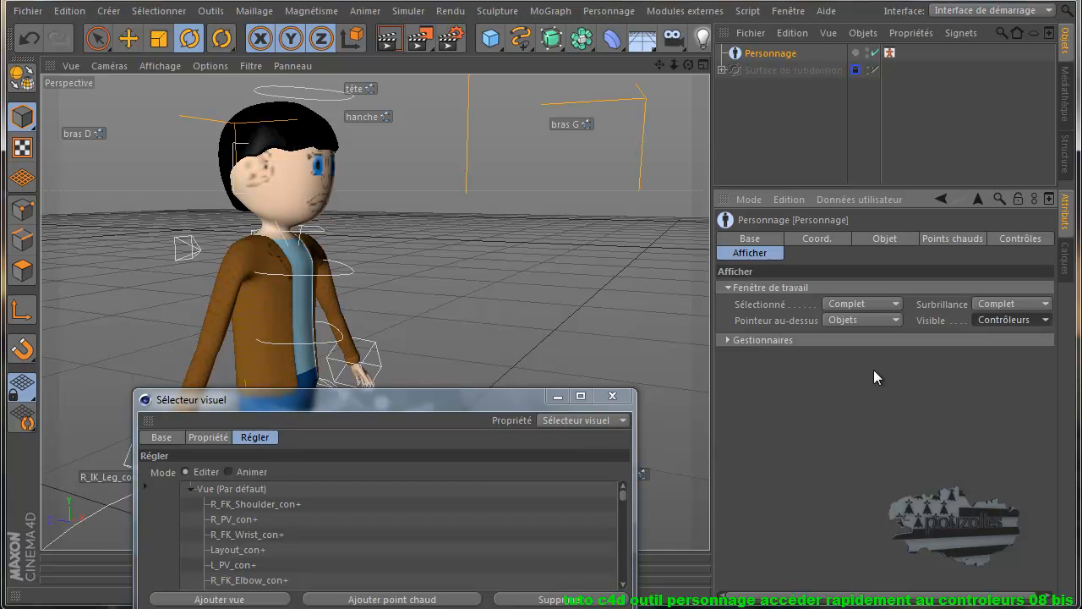
Examine the visual selector's hot spot list from R_FK_Shoulder_con+ to R_IK_Thumb_con+ alongside the controllers in the viewport
{"action": "left_click_drag", "start_coordinate": [461, 405], "coordinate": [872, 137]}
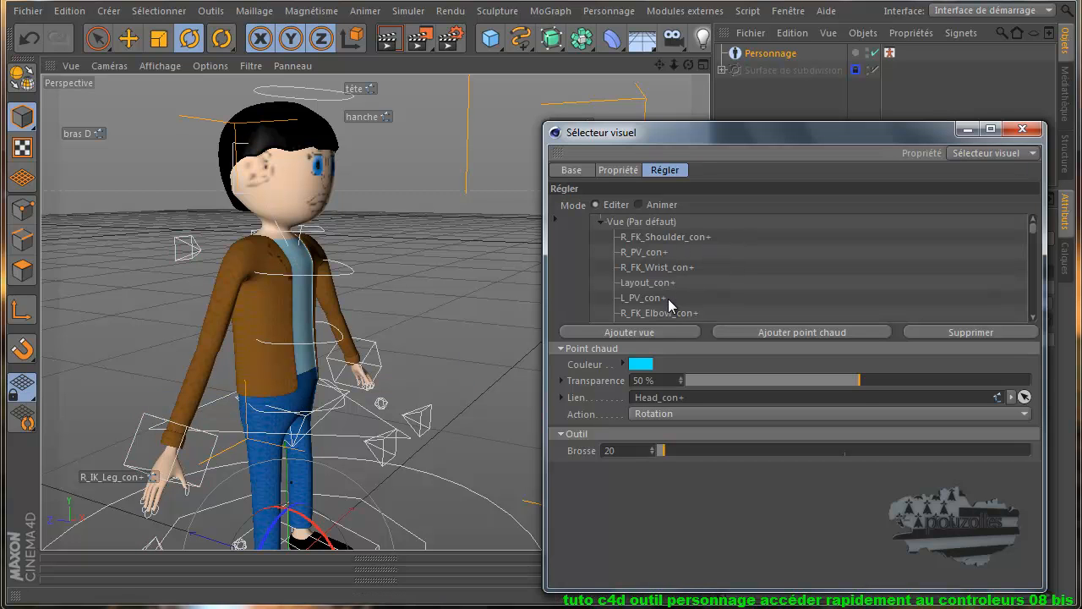
{"action": "scroll", "coordinate": [715, 268], "scroll_direction": "down", "scroll_amount": 3}
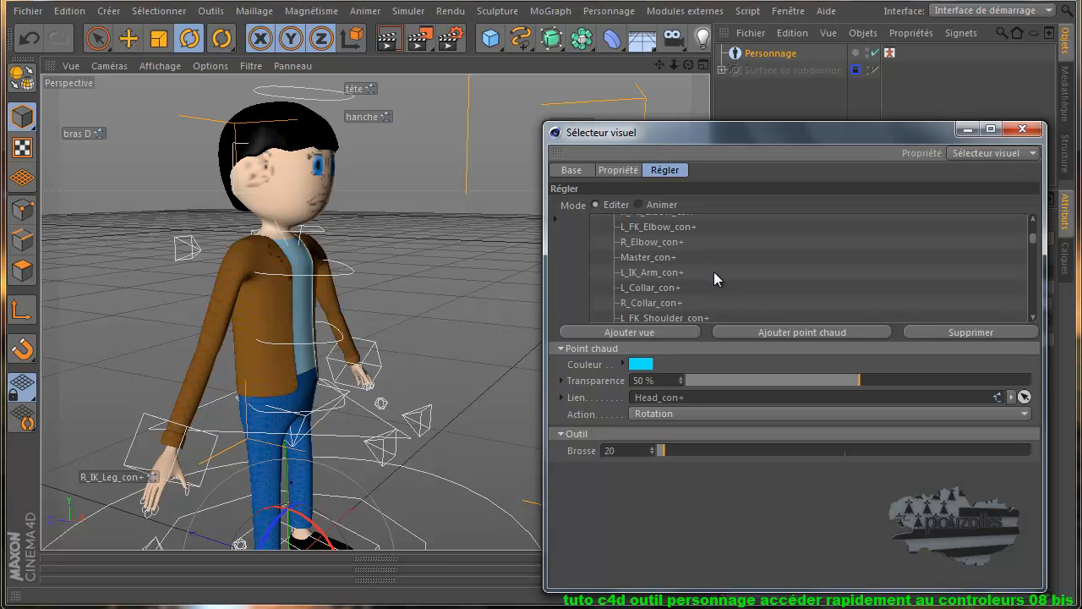
{"action": "scroll", "coordinate": [716, 273], "scroll_direction": "down", "scroll_amount": 3}
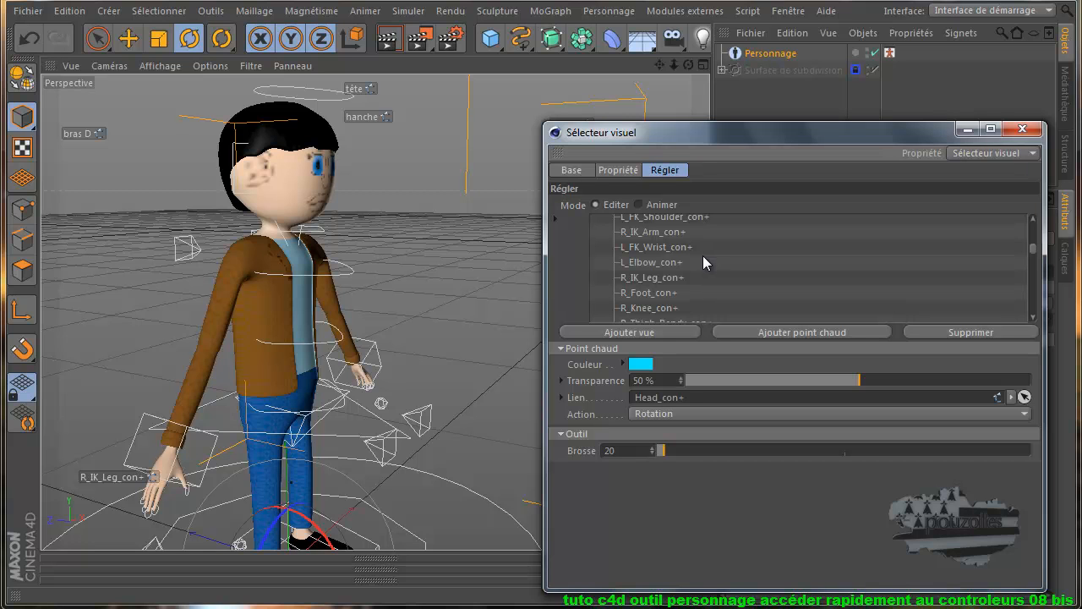
{"action": "scroll", "coordinate": [703, 255], "scroll_direction": "down", "scroll_amount": 3}
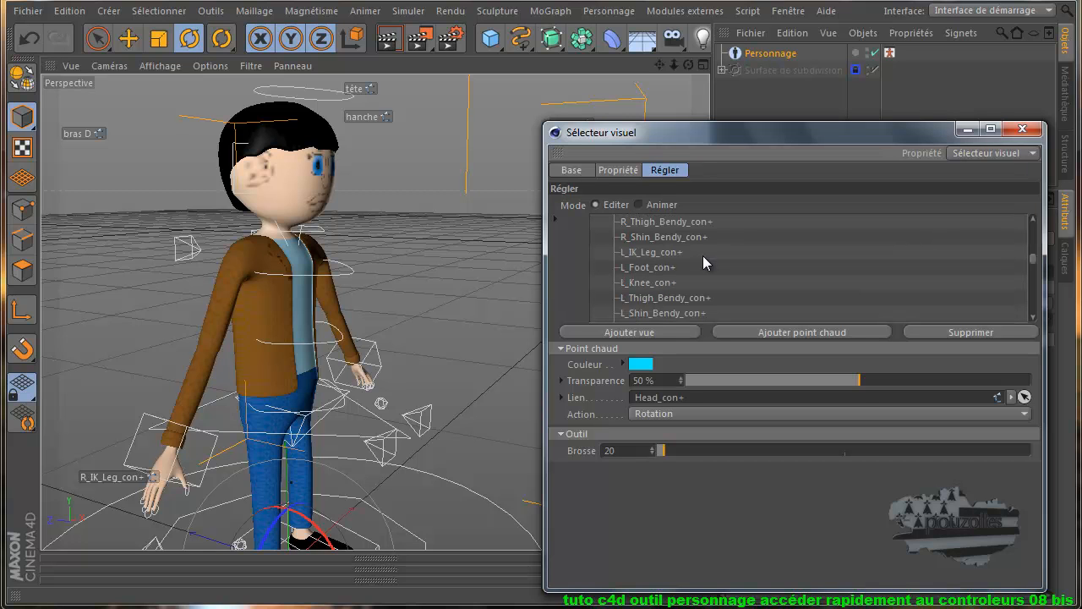
{"action": "scroll", "coordinate": [703, 256], "scroll_direction": "down", "scroll_amount": 3}
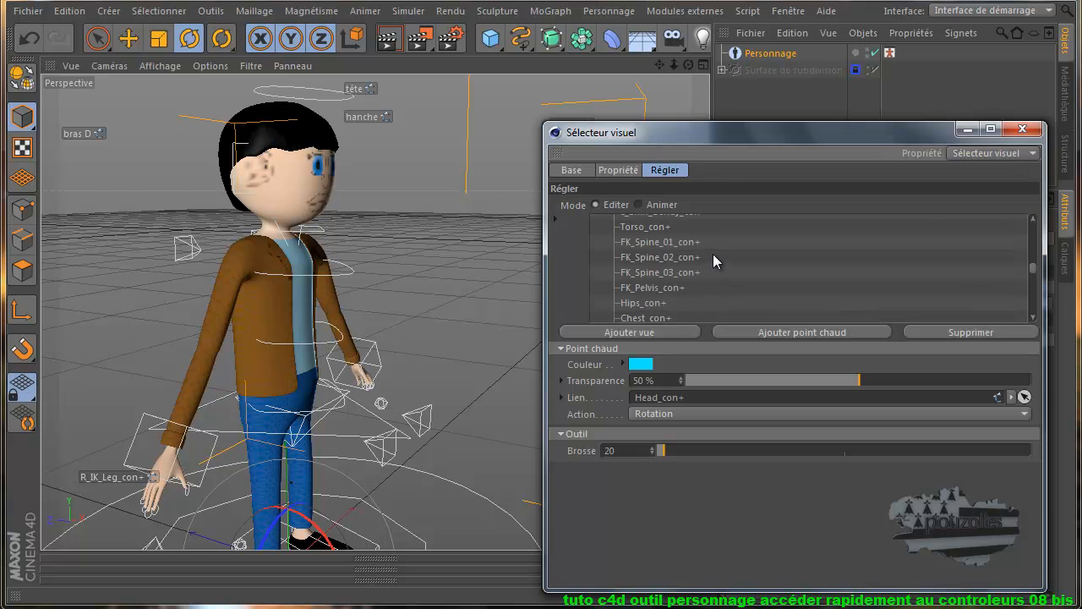
{"action": "scroll", "coordinate": [713, 253], "scroll_direction": "down", "scroll_amount": 3}
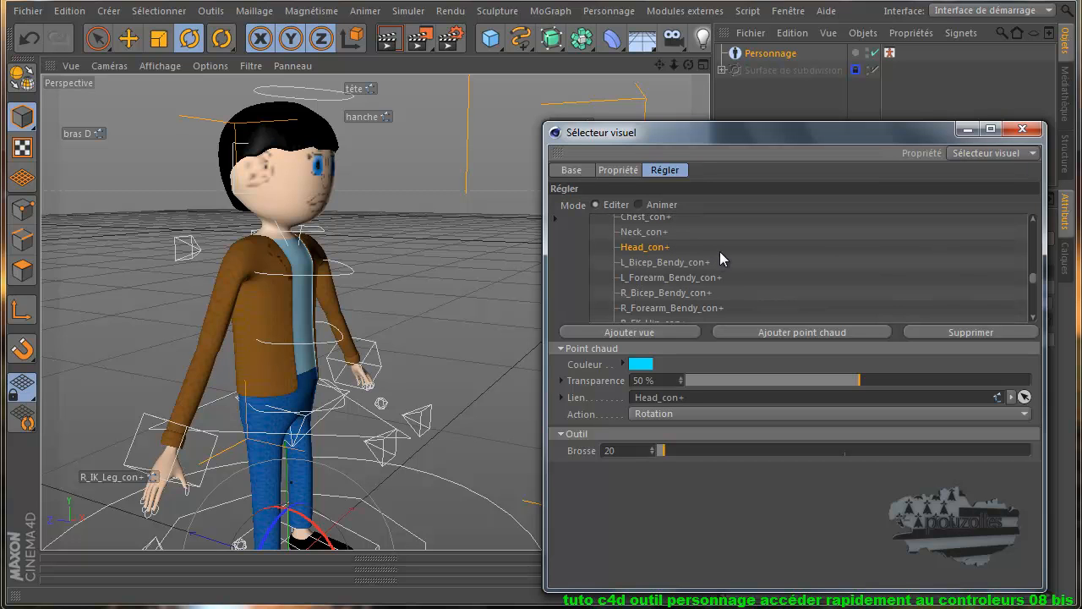
{"action": "scroll", "coordinate": [736, 256], "scroll_direction": "down", "scroll_amount": 3}
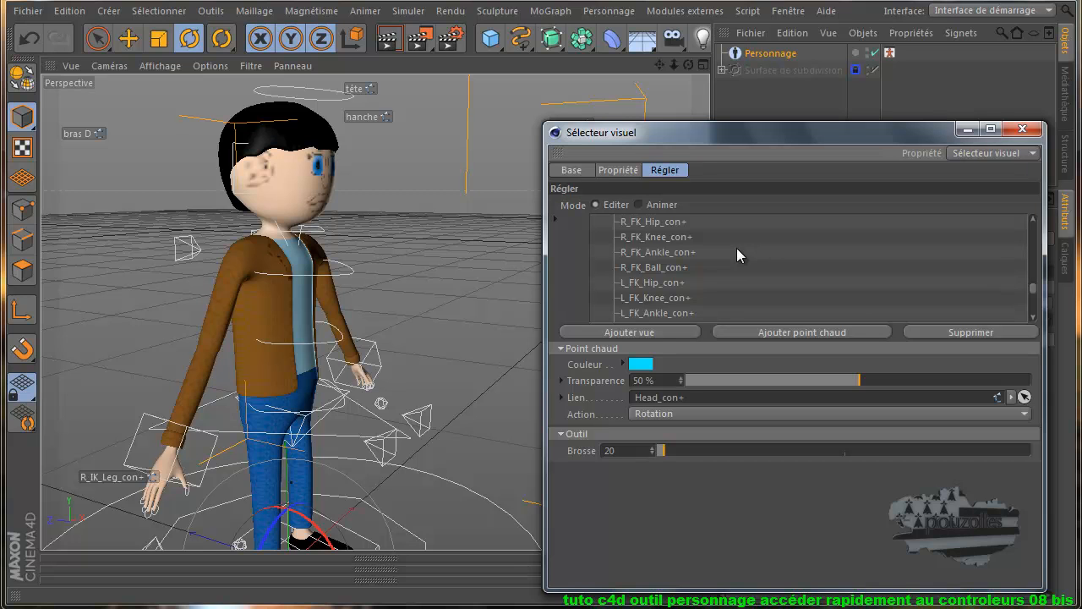
{"action": "scroll", "coordinate": [737, 254], "scroll_direction": "down", "scroll_amount": 3}
{"action": "scroll", "coordinate": [737, 254], "scroll_direction": "down", "scroll_amount": 3}
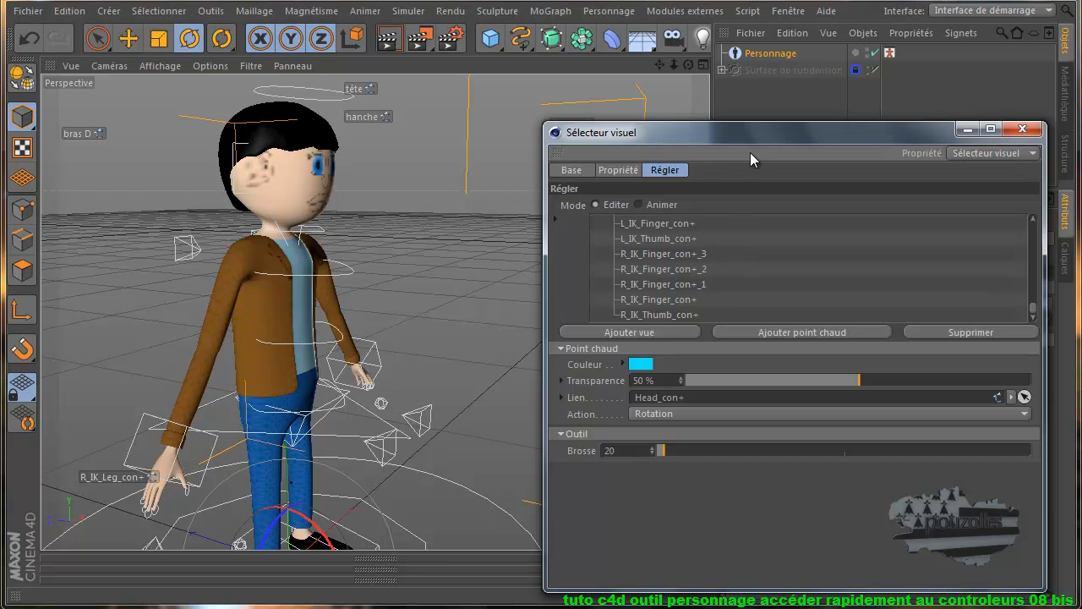
{"action": "scroll", "coordinate": [668, 270], "scroll_direction": "up", "scroll_amount": 10}
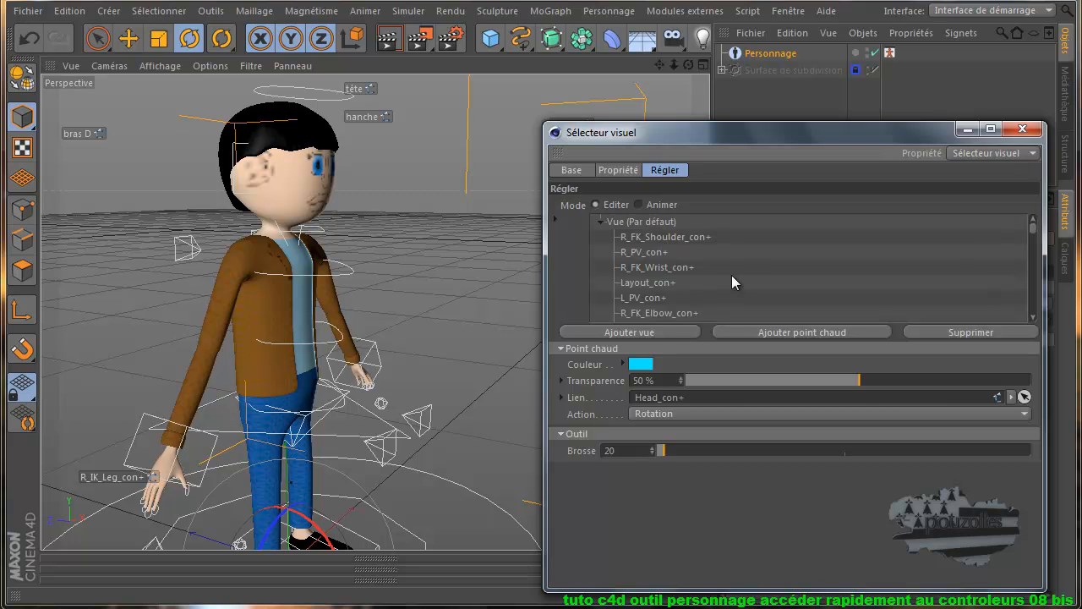
{"action": "scroll", "coordinate": [731, 274], "scroll_direction": "down", "scroll_amount": 3}
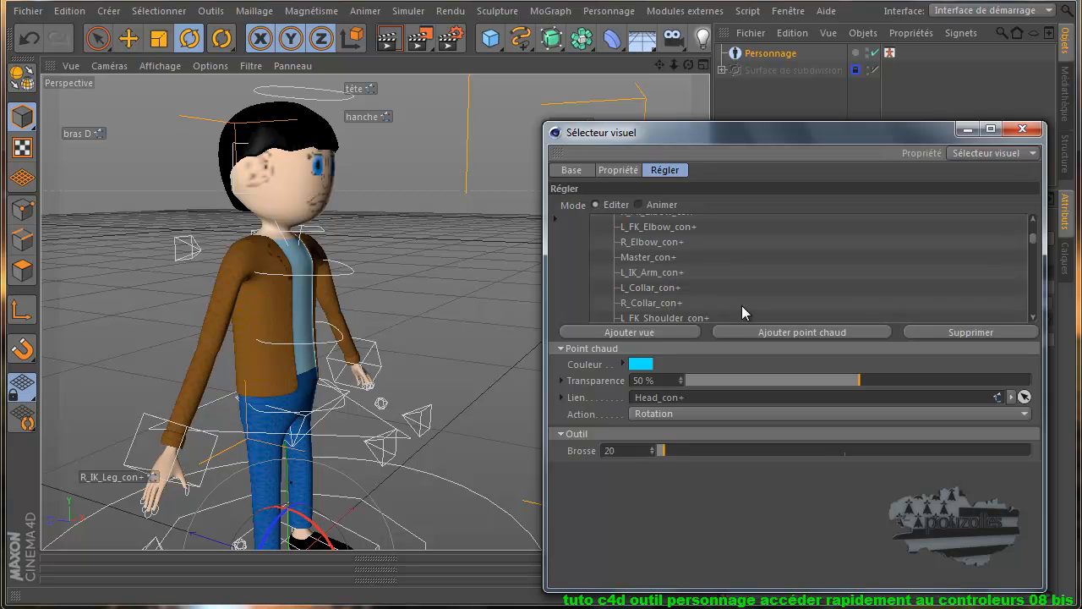
{"action": "scroll", "coordinate": [742, 305], "scroll_direction": "down", "scroll_amount": 2}
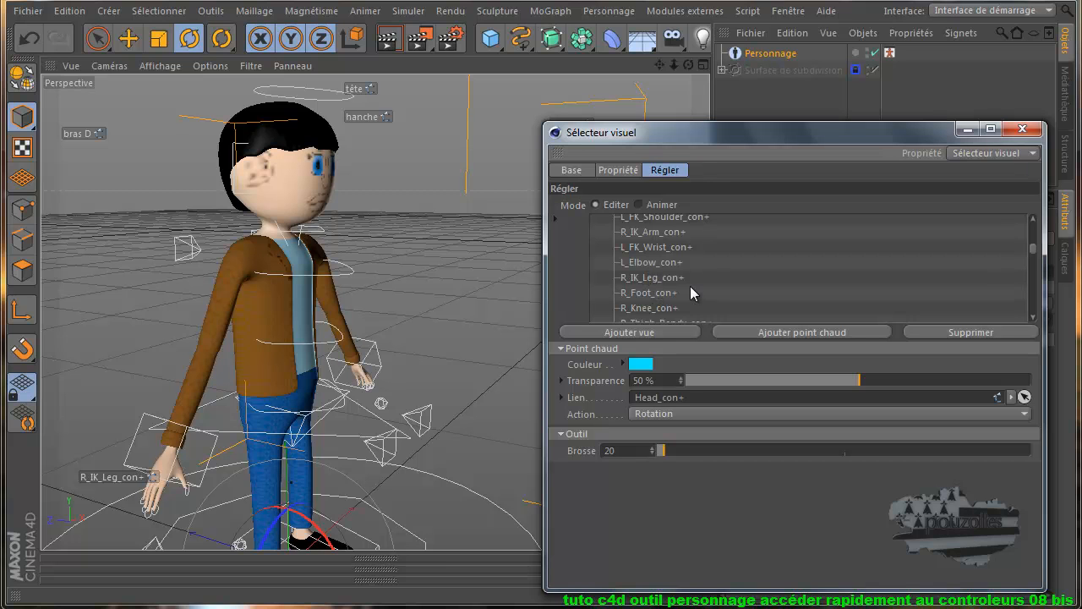
{"action": "scroll", "coordinate": [717, 292], "scroll_direction": "down", "scroll_amount": 2}
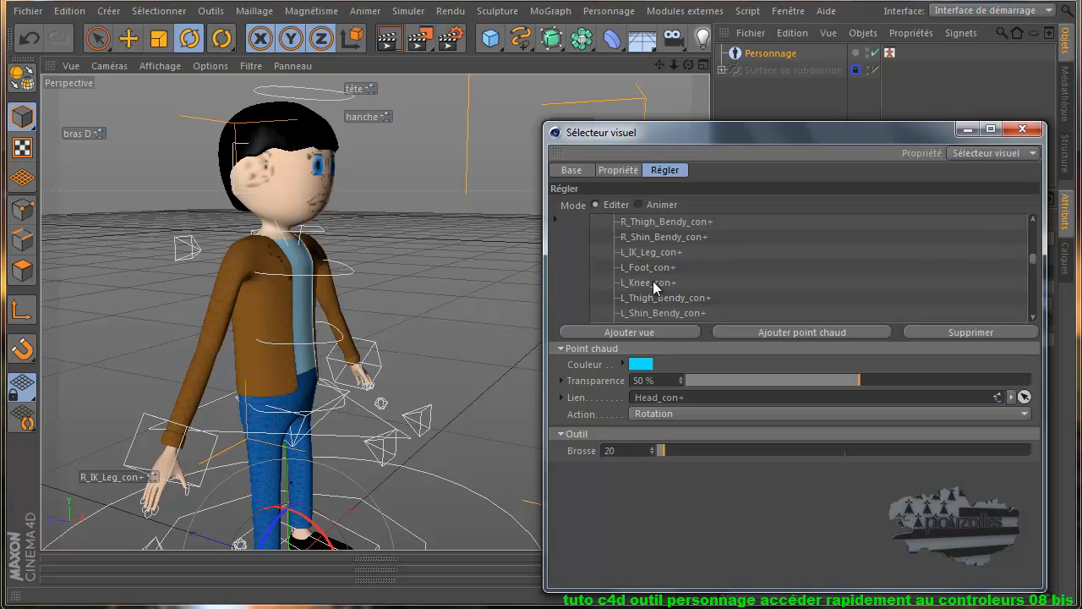
{"action": "scroll", "coordinate": [764, 283], "scroll_direction": "down", "scroll_amount": 2}
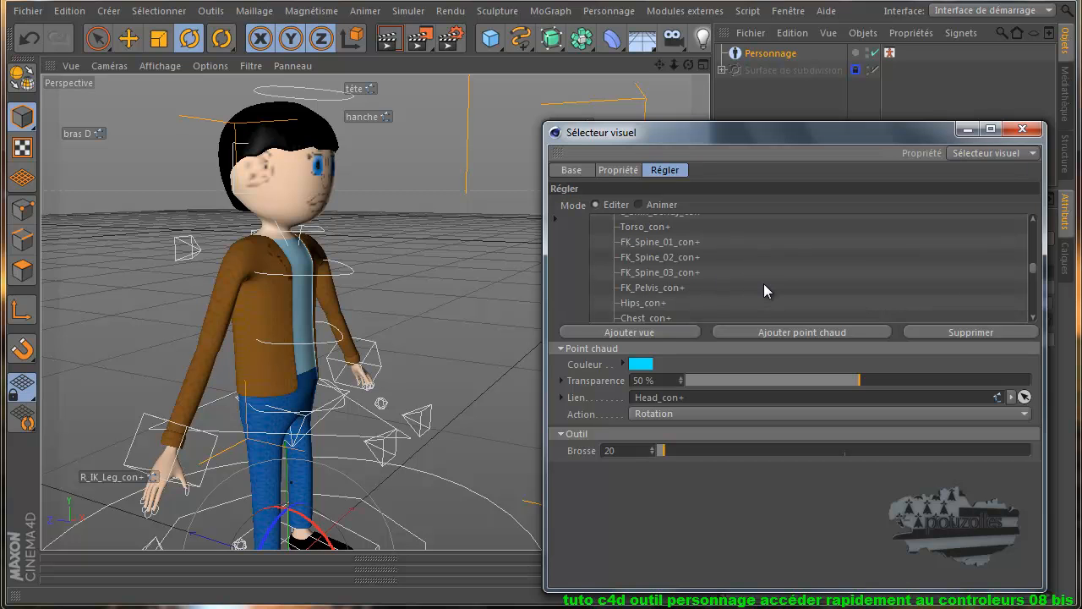
{"action": "scroll", "coordinate": [764, 290], "scroll_direction": "down", "scroll_amount": 2}
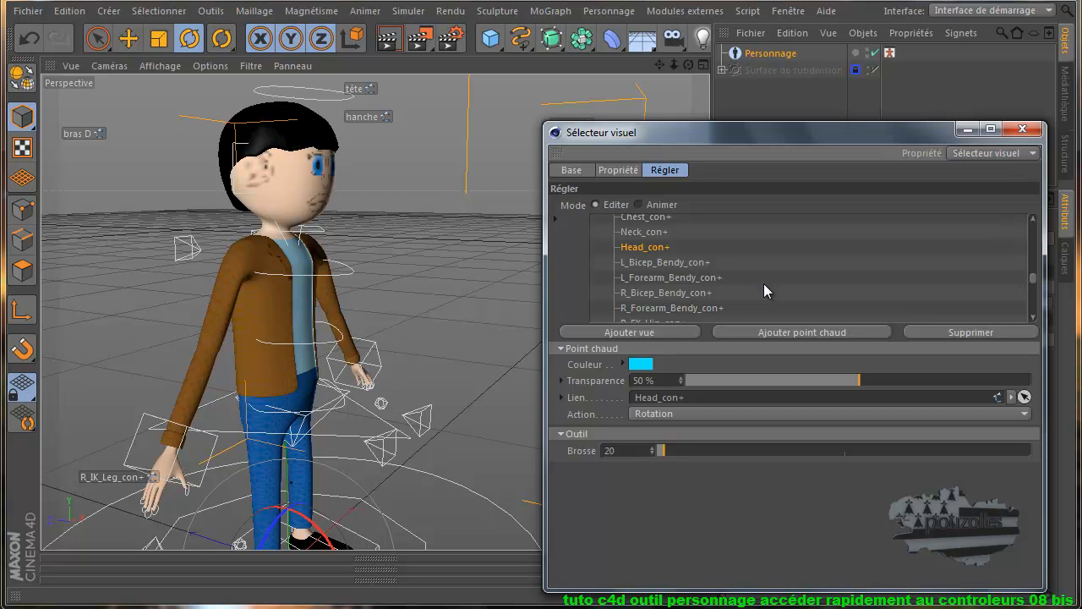
{"action": "scroll", "coordinate": [766, 283], "scroll_direction": "down", "scroll_amount": 2}
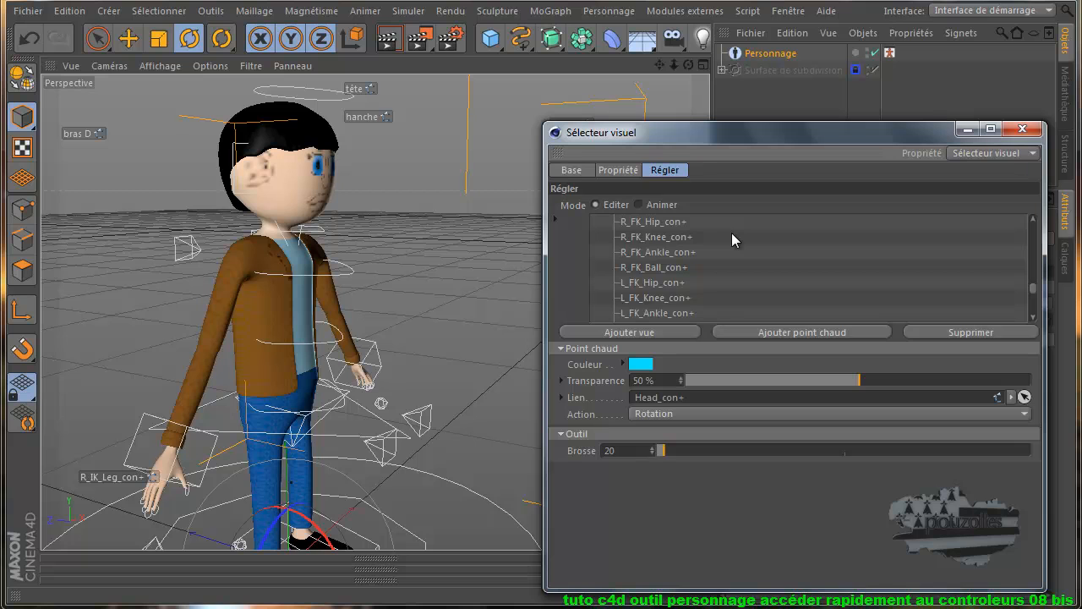
{"action": "scroll", "coordinate": [732, 234], "scroll_direction": "down", "scroll_amount": 2}
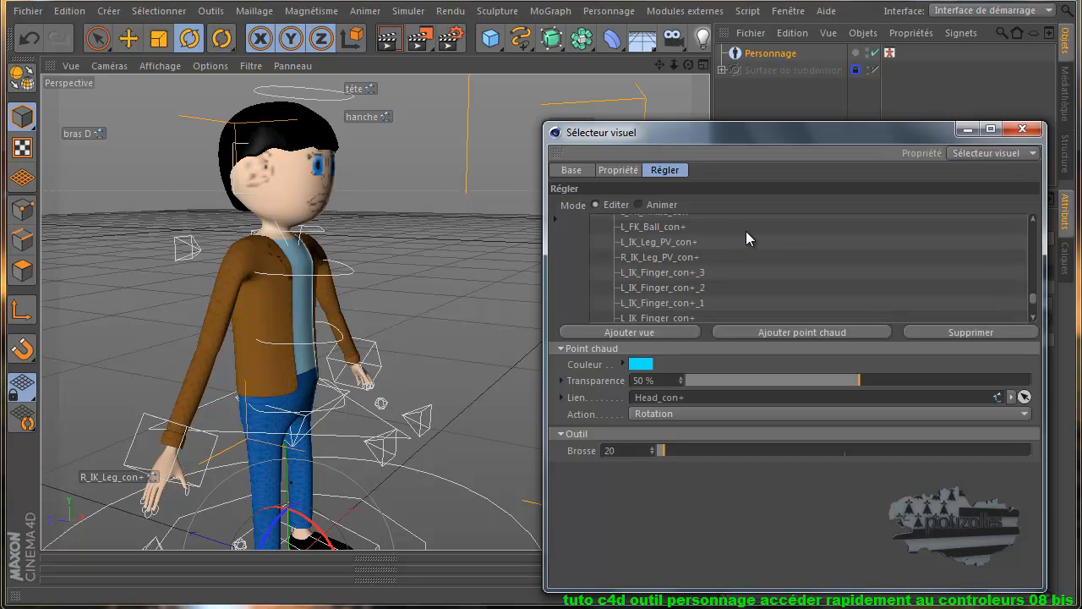
{"action": "scroll", "coordinate": [746, 231], "scroll_direction": "down", "scroll_amount": 2}
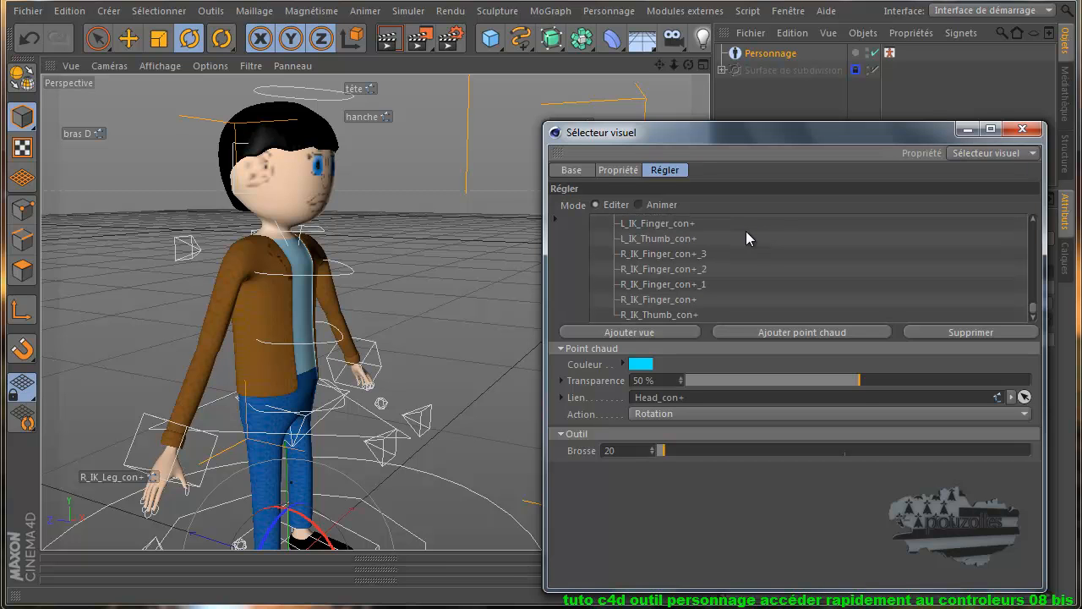
{"action": "scroll", "coordinate": [685, 277], "scroll_direction": "up", "scroll_amount": 10}
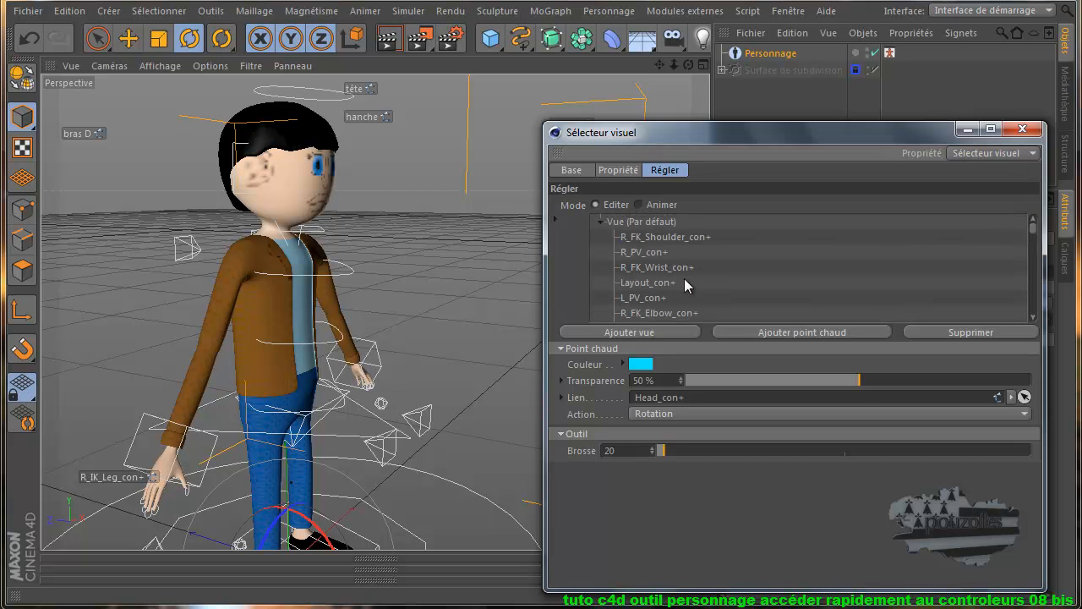
Select the R_IK_Arm_con+ hot spot in the visual selector and change its colour to green
{"action": "left_click_drag", "start_coordinate": [779, 121], "coordinate": [773, 47]}
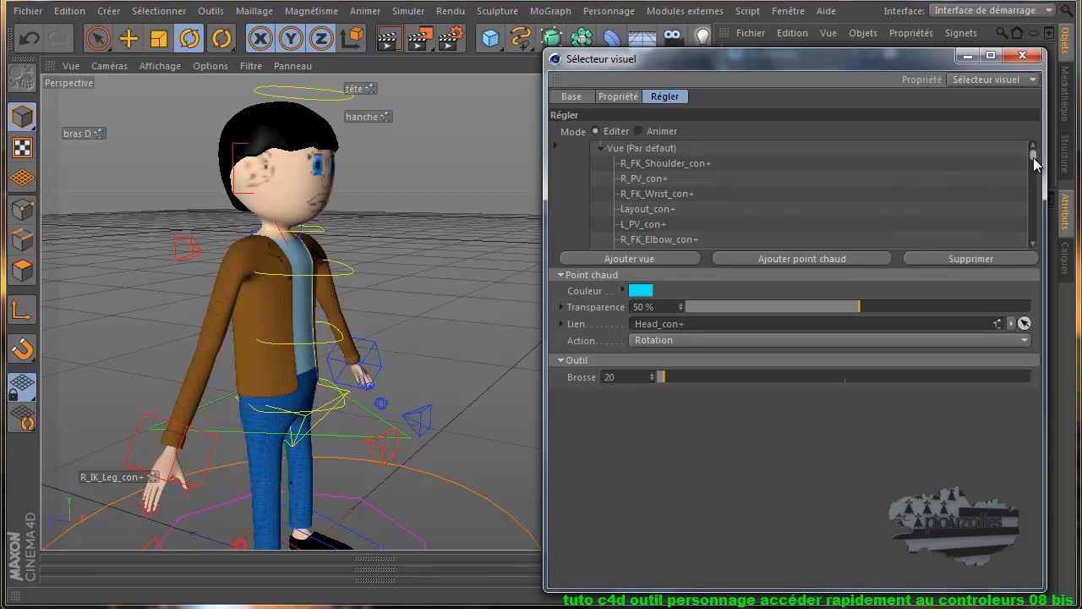
{"action": "scroll", "coordinate": [1035, 164], "scroll_direction": "down", "scroll_amount": 1}
{"action": "scroll", "coordinate": [1034, 164], "scroll_direction": "down", "scroll_amount": 2}
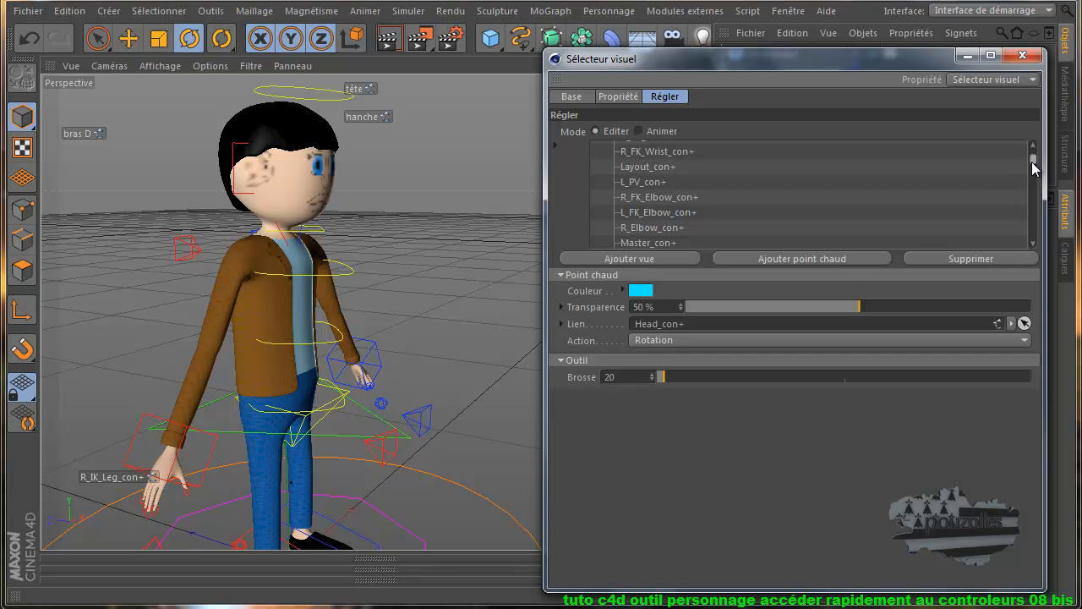
{"action": "scroll", "coordinate": [1032, 162], "scroll_direction": "down", "scroll_amount": 1}
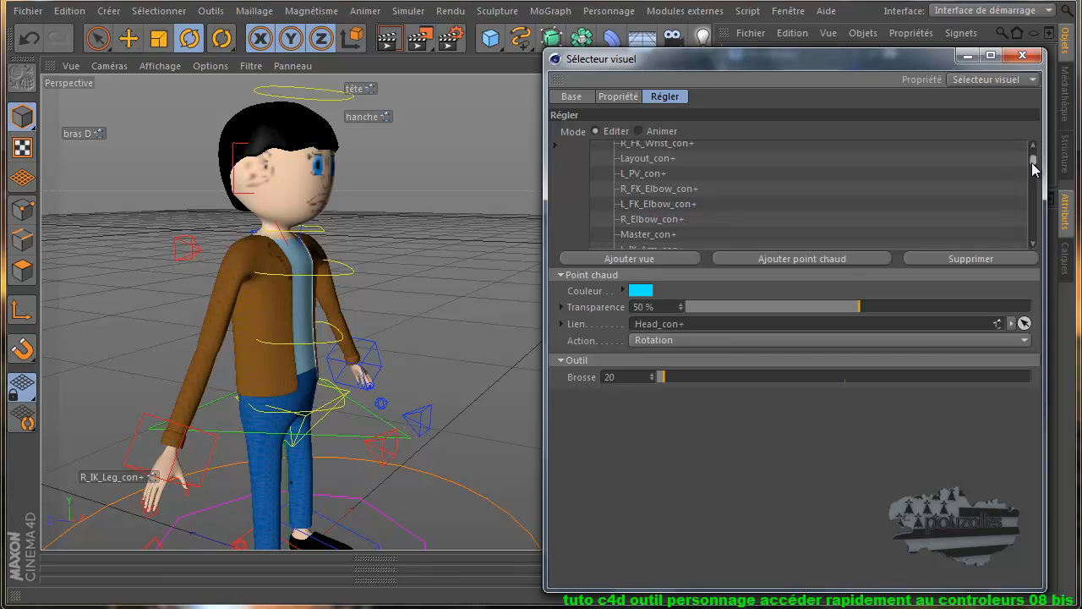
{"action": "scroll", "coordinate": [1032, 163], "scroll_direction": "down", "scroll_amount": 1}
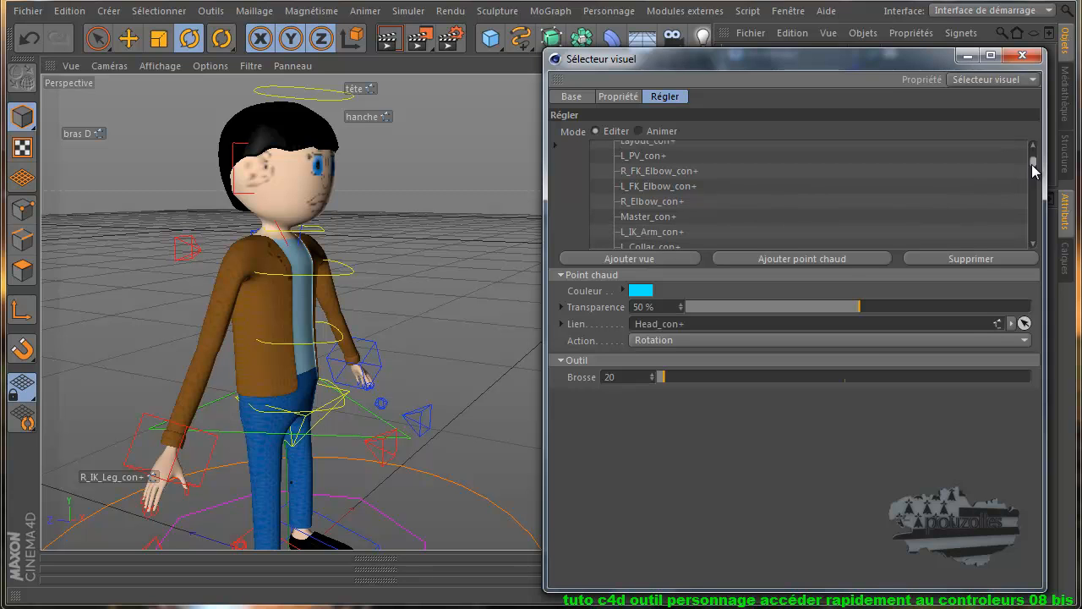
{"action": "scroll", "coordinate": [1034, 170], "scroll_direction": "down", "scroll_amount": 1}
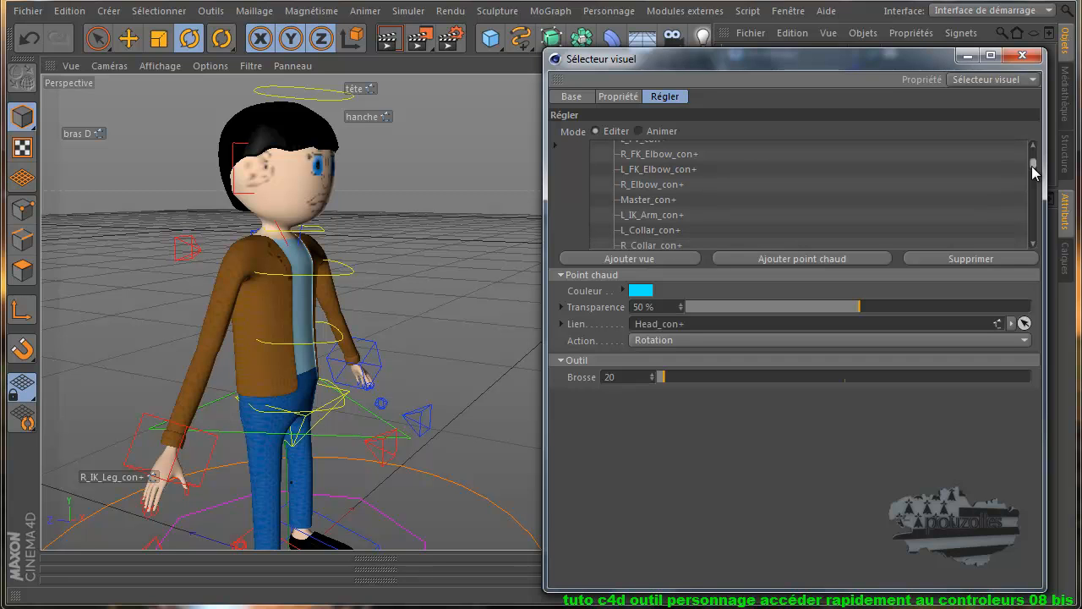
{"action": "scroll", "coordinate": [1033, 171], "scroll_direction": "down", "scroll_amount": 1}
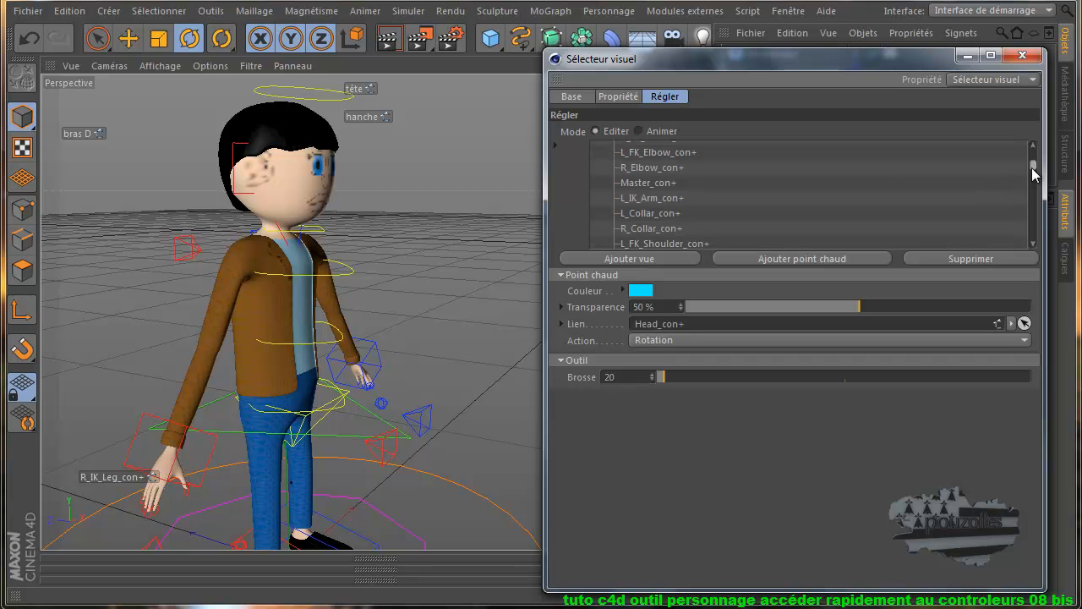
{"action": "scroll", "coordinate": [1034, 175], "scroll_direction": "down", "scroll_amount": 1}
{"action": "scroll", "coordinate": [1033, 175], "scroll_direction": "down", "scroll_amount": 2}
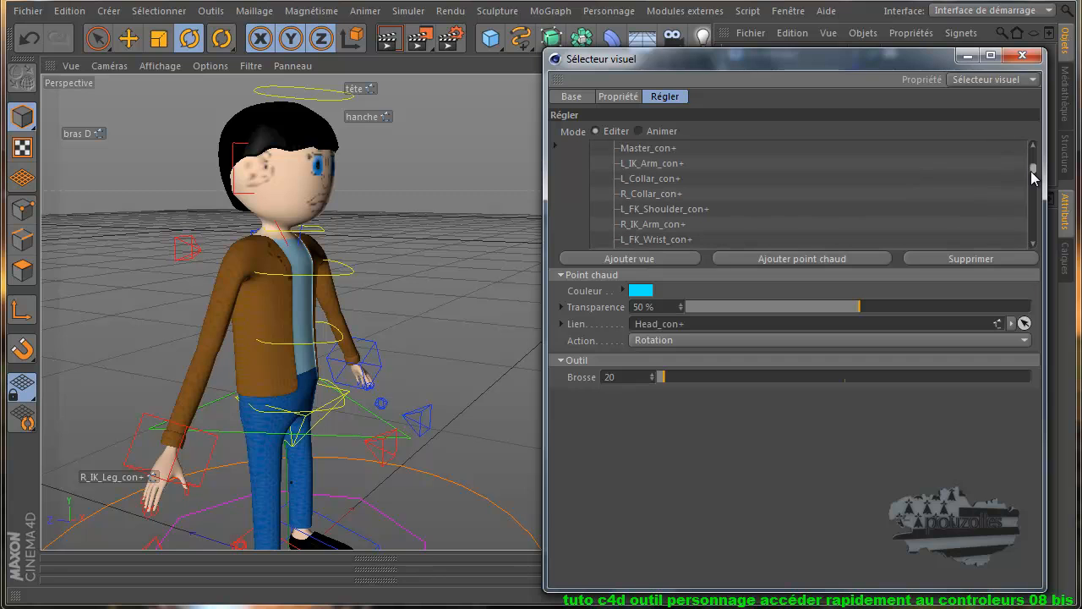
{"action": "left_click", "coordinate": [651, 224]}
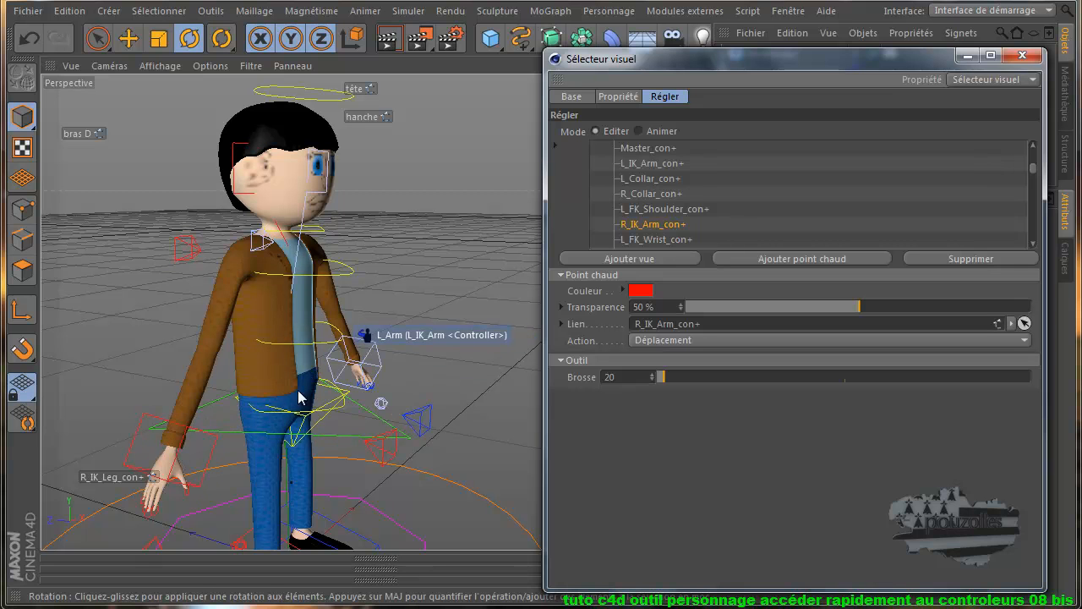
{"action": "left_click", "coordinate": [637, 293]}
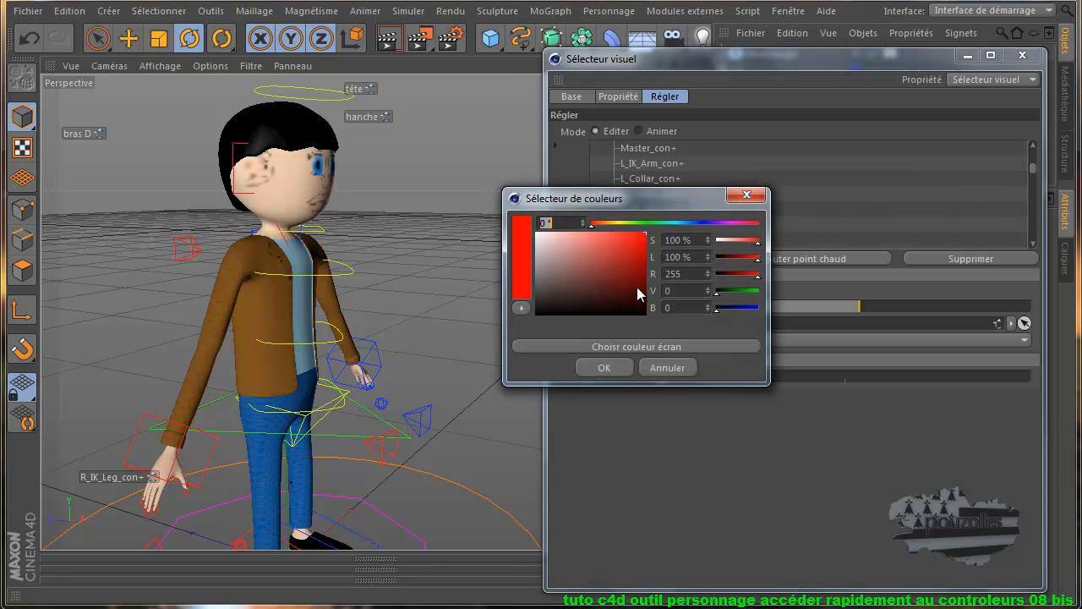
{"action": "left_click", "coordinate": [652, 223]}
{"action": "left_click", "coordinate": [608, 366]}
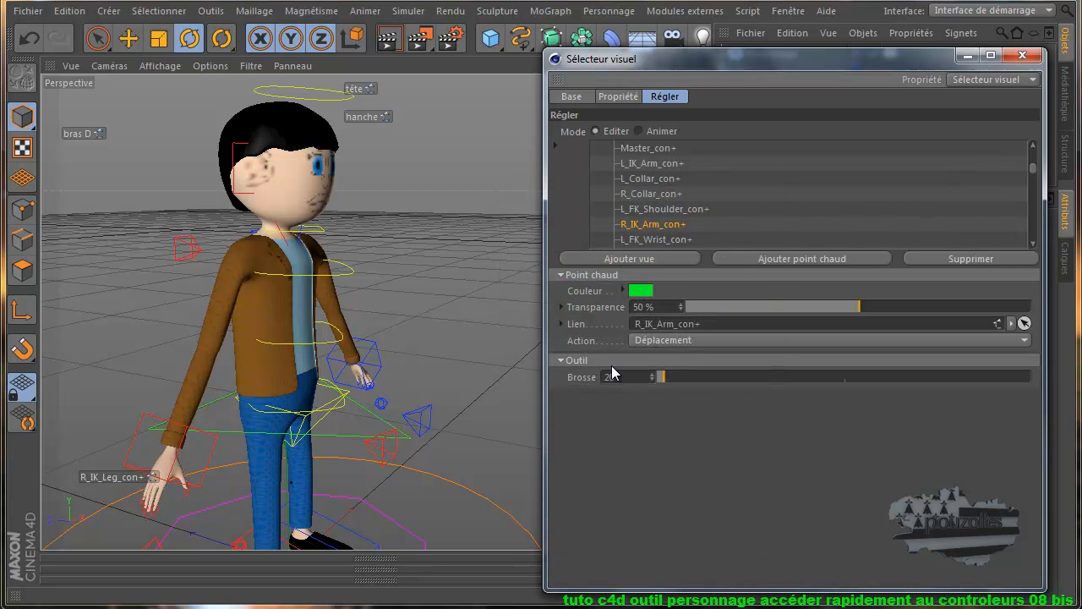
Try Rotation as the R_IK_Arm_con+ hot spot's action and set it back to Déplacement
{"action": "left_click", "coordinate": [691, 338]}
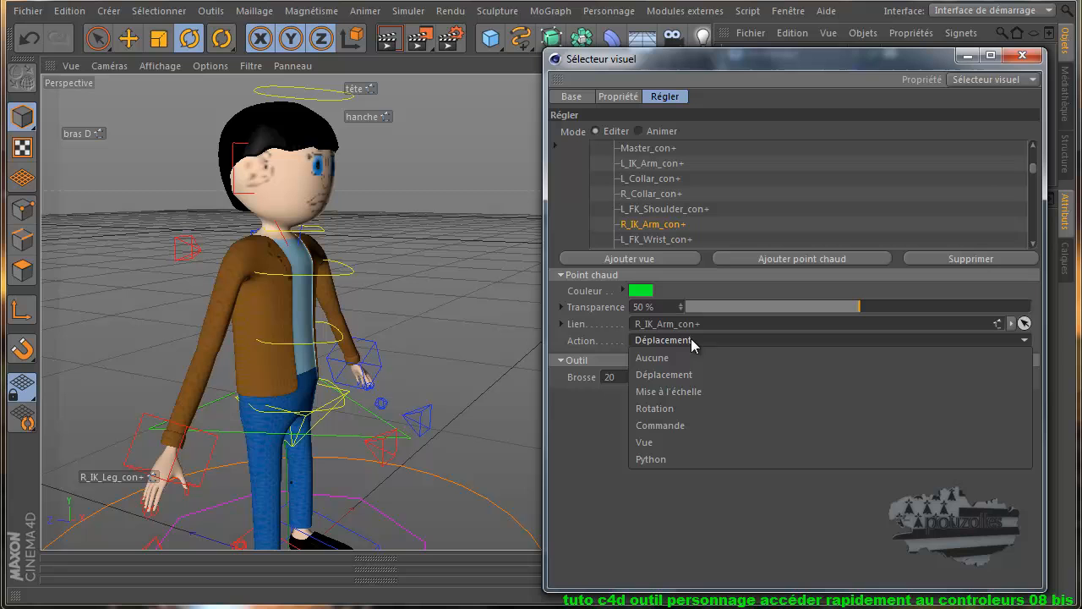
{"action": "left_click", "coordinate": [692, 407]}
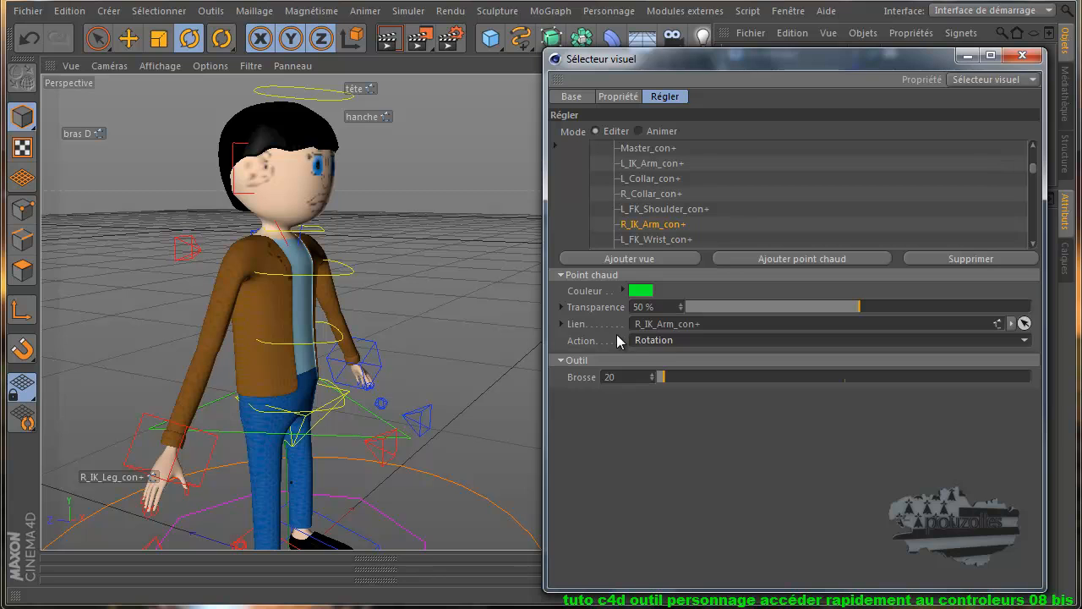
{"action": "left_click", "coordinate": [671, 341]}
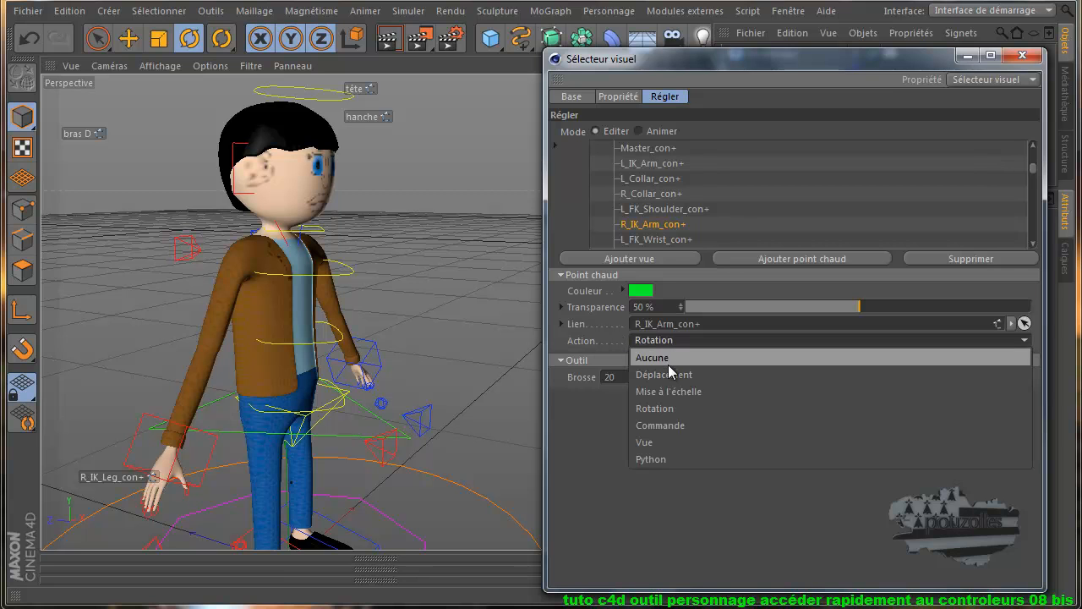
{"action": "left_click", "coordinate": [668, 375]}
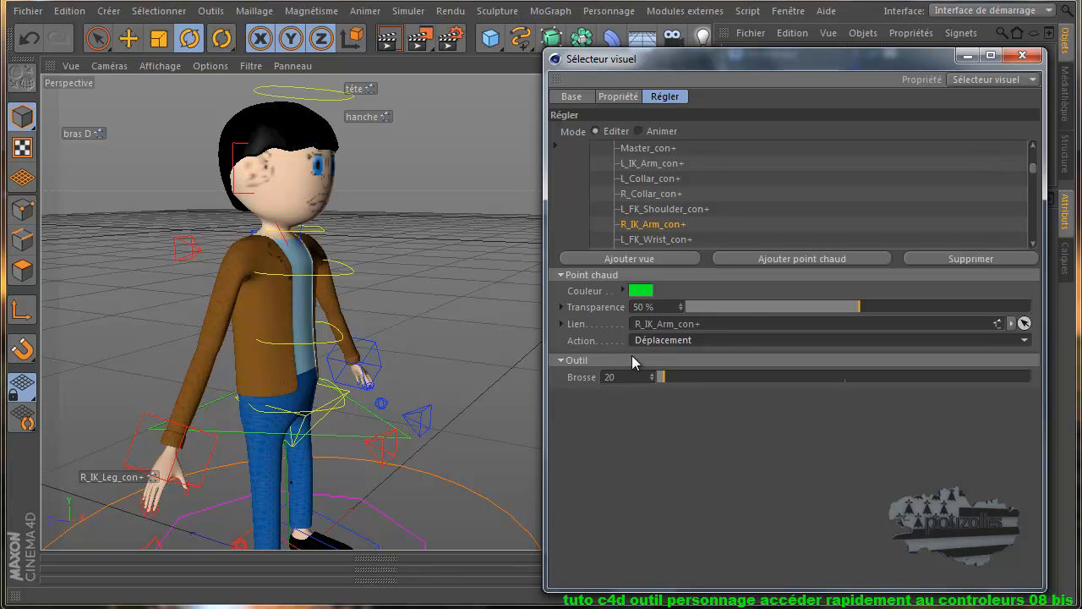
Reduce the hot spot painting brush size to 10
{"action": "left_click", "coordinate": [652, 375]}
{"action": "left_click", "coordinate": [652, 375]}
{"action": "left_click", "coordinate": [652, 375]}
{"action": "left_click", "coordinate": [651, 380]}
{"action": "left_click", "coordinate": [651, 379]}
{"action": "left_click", "coordinate": [651, 380]}
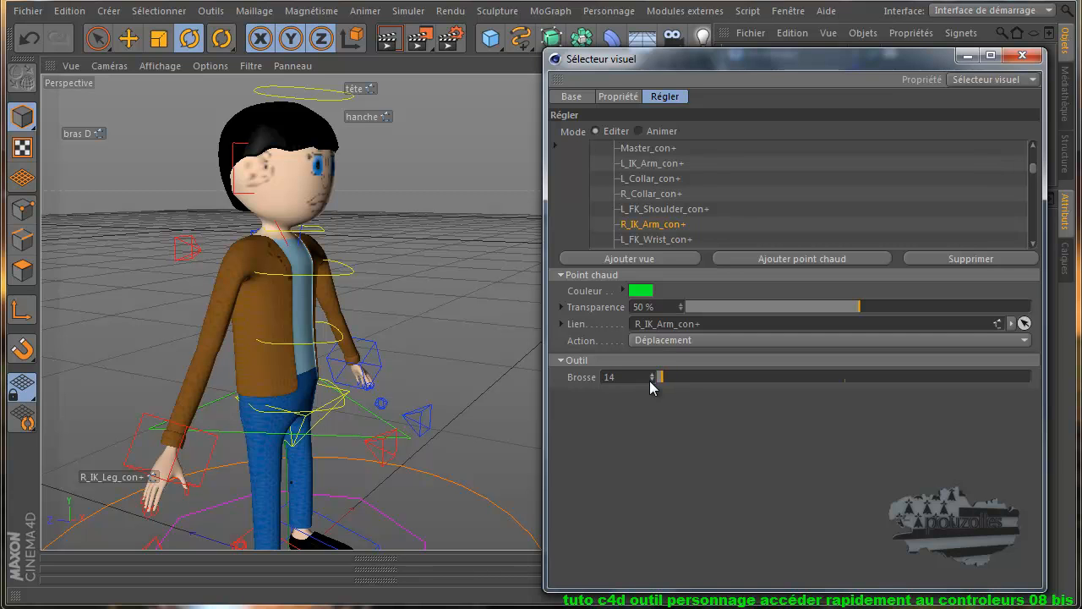
{"action": "left_click", "coordinate": [652, 380]}
Paint the green R_IK_Arm_con+ hot spot over the character's right hand in the selector image
{"action": "left_click", "coordinate": [619, 96]}
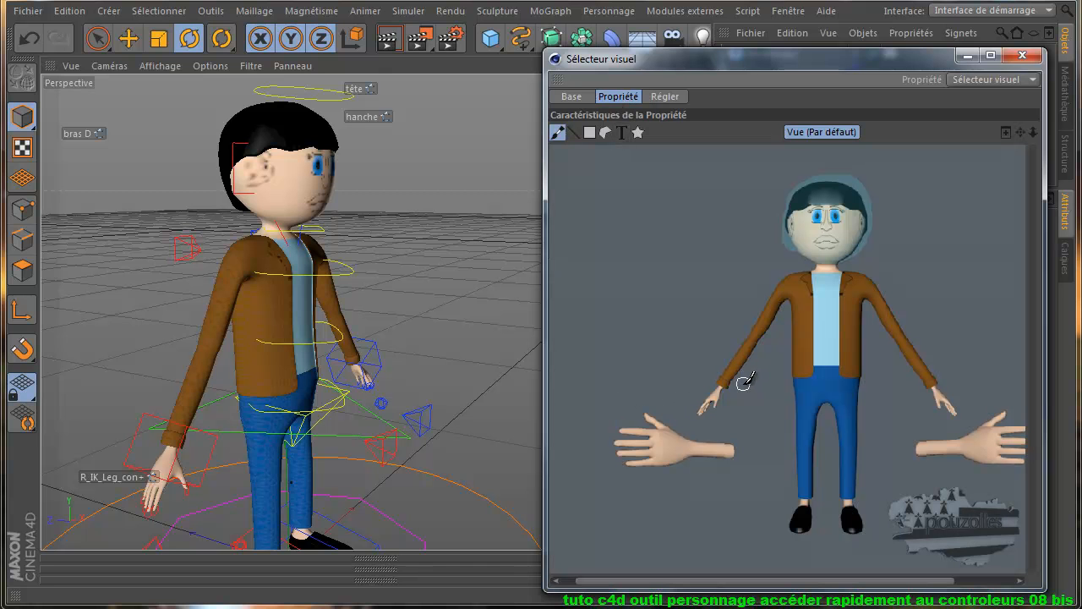
{"action": "scroll", "coordinate": [710, 404], "scroll_direction": "up", "scroll_amount": 3}
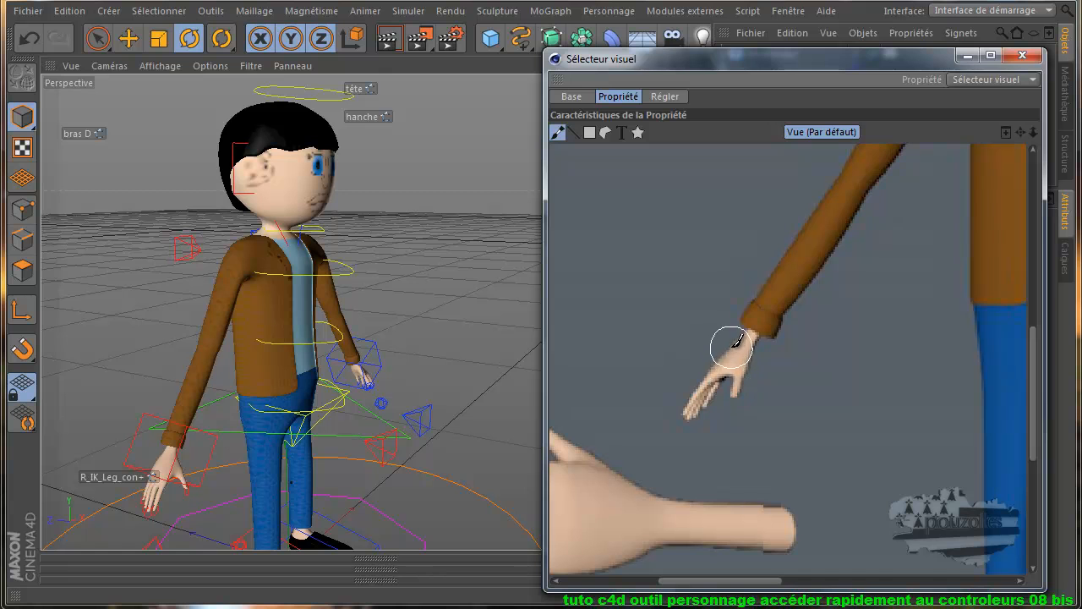
{"action": "mouse_move", "coordinate": [742, 331]}
{"action": "left_mouse_down"}
{"action": "mouse_move", "coordinate": [752, 340]}
{"action": "mouse_move", "coordinate": [715, 365]}
{"action": "mouse_move", "coordinate": [699, 412]}
{"action": "mouse_move", "coordinate": [736, 381]}
{"action": "left_mouse_up"}
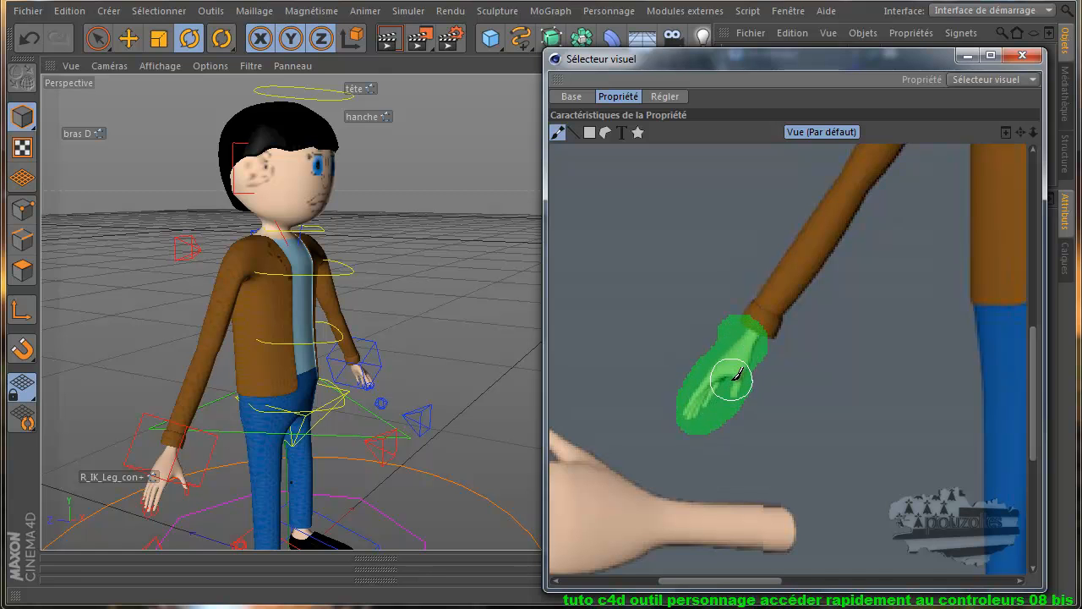
{"action": "scroll", "coordinate": [729, 379], "scroll_direction": "down", "scroll_amount": 5}
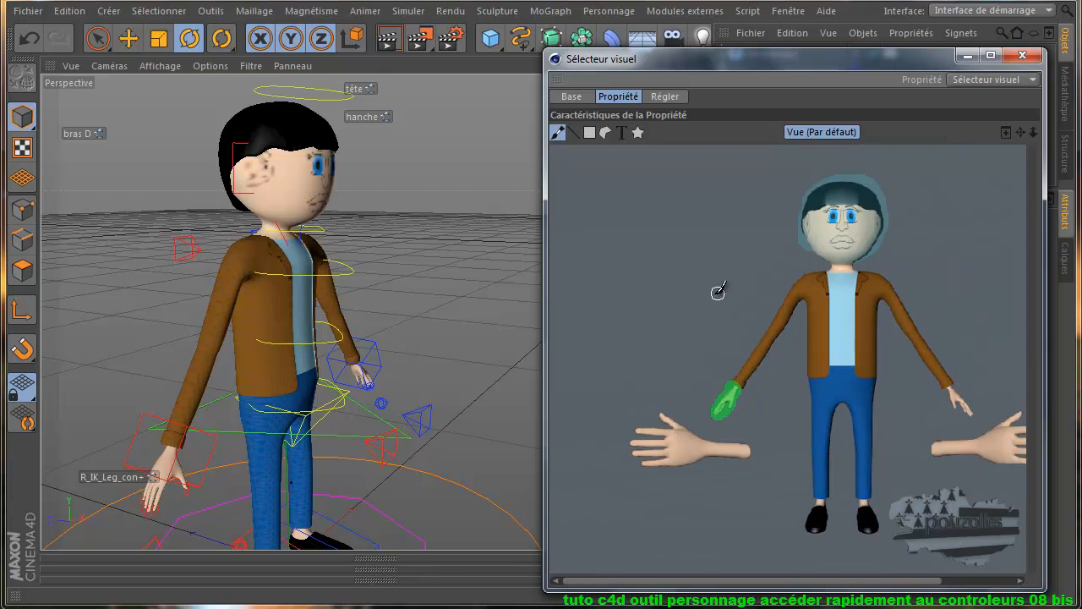
{"action": "scroll", "coordinate": [713, 292], "scroll_direction": "down", "scroll_amount": 2}
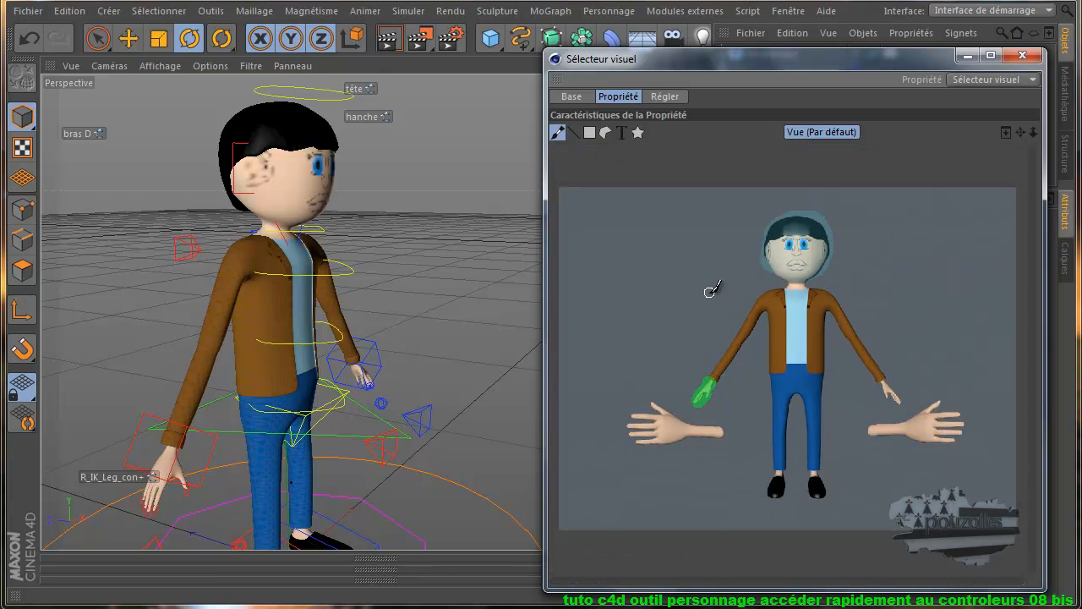
Test the green hand hot spot in Animer mode by moving the right arm controller, and undo the move
{"action": "left_click", "coordinate": [667, 97]}
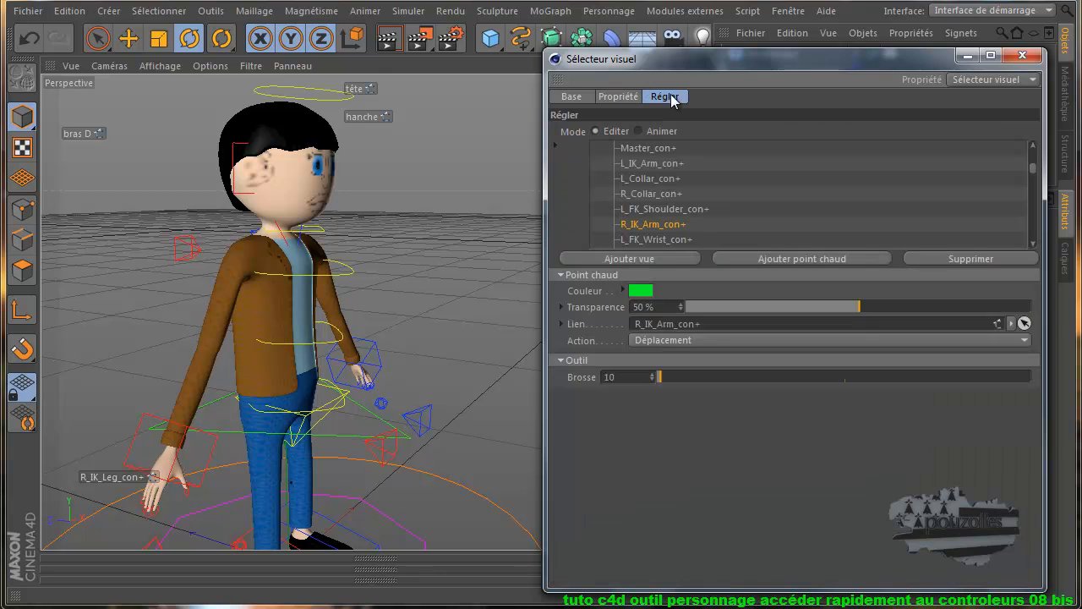
{"action": "left_click", "coordinate": [640, 132]}
{"action": "left_click", "coordinate": [618, 98]}
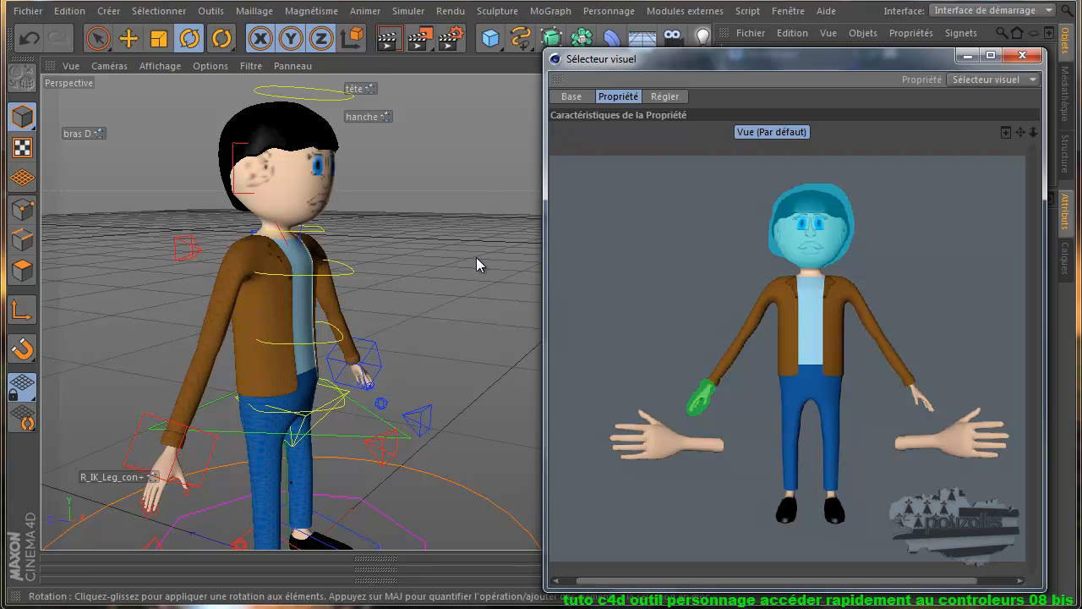
{"action": "left_click", "coordinate": [703, 399]}
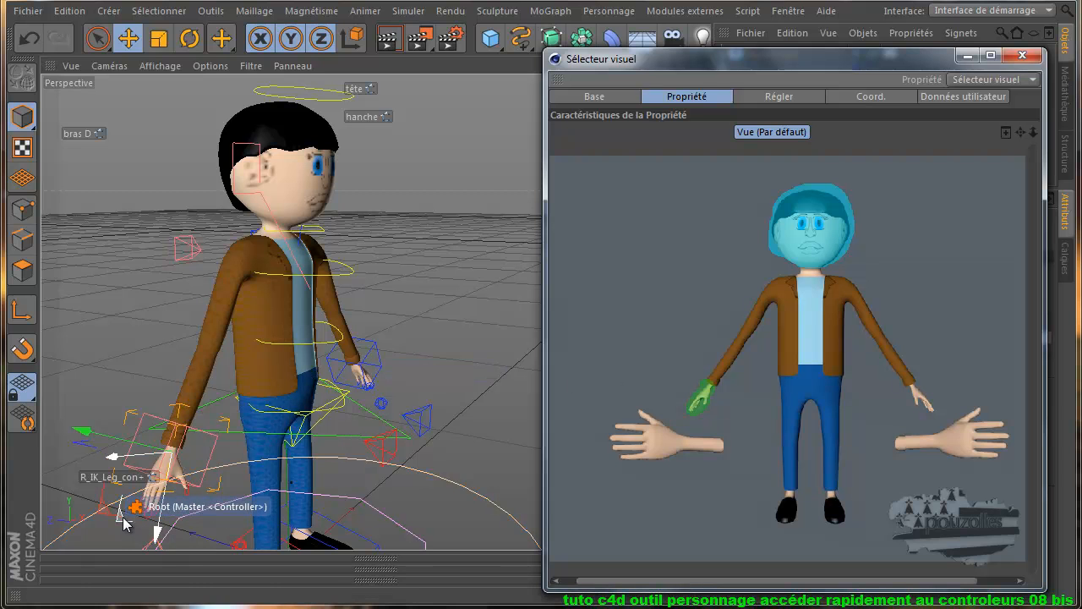
{"action": "left_click_drag", "start_coordinate": [87, 434], "coordinate": [126, 448]}
{"action": "left_click", "coordinate": [31, 38]}
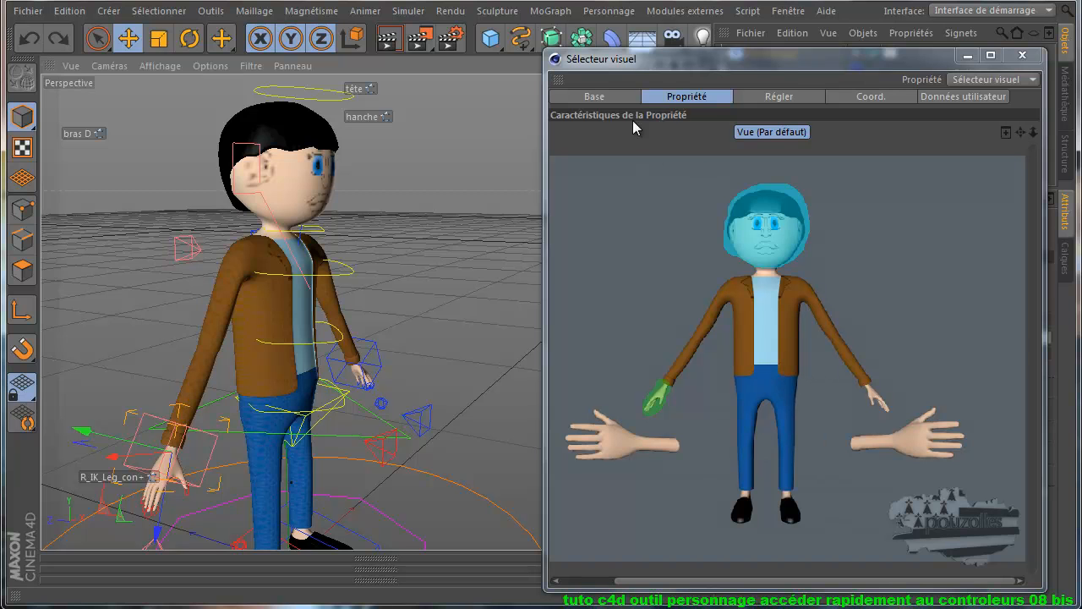
Return the visual selector to Editer mode and select the Torso_con+ hot spot, keeping its red colour
{"action": "left_click", "coordinate": [764, 102]}
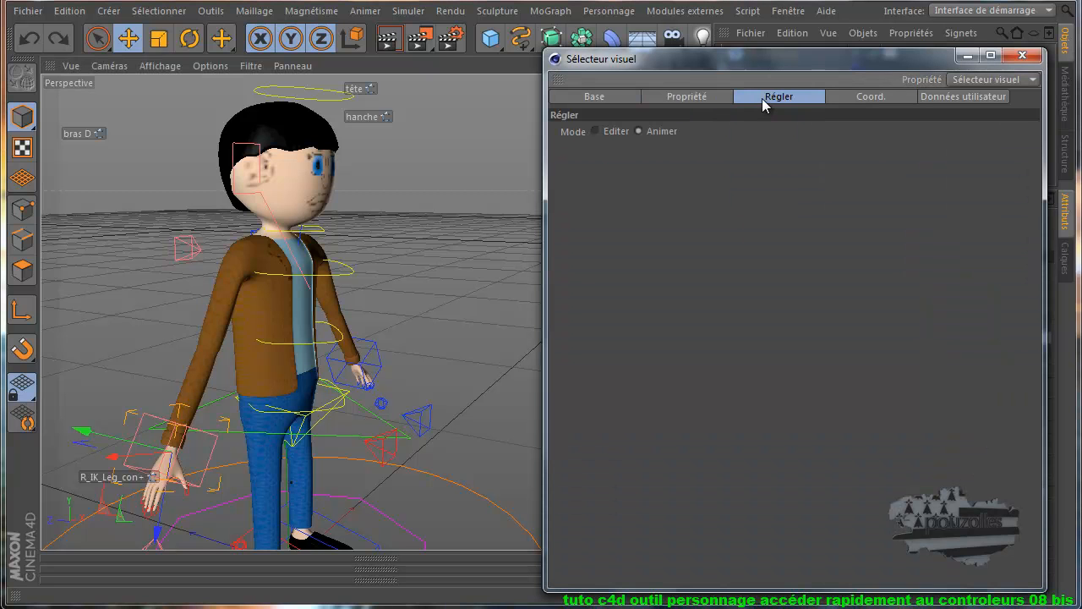
{"action": "left_click", "coordinate": [595, 131]}
{"action": "scroll", "coordinate": [651, 229], "scroll_direction": "up", "scroll_amount": 3}
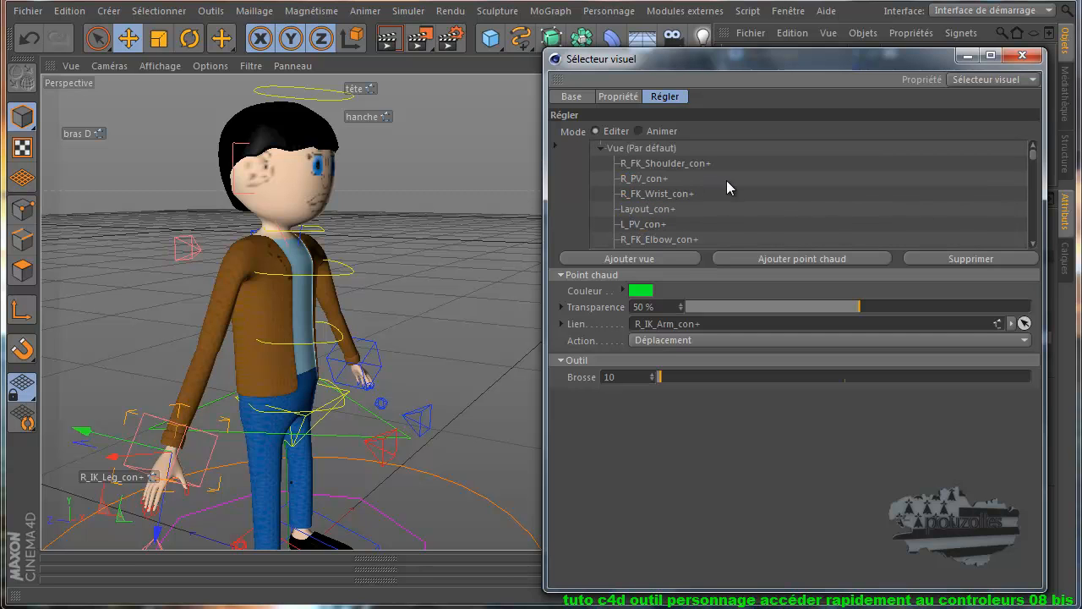
{"action": "scroll", "coordinate": [726, 181], "scroll_direction": "down", "scroll_amount": 3}
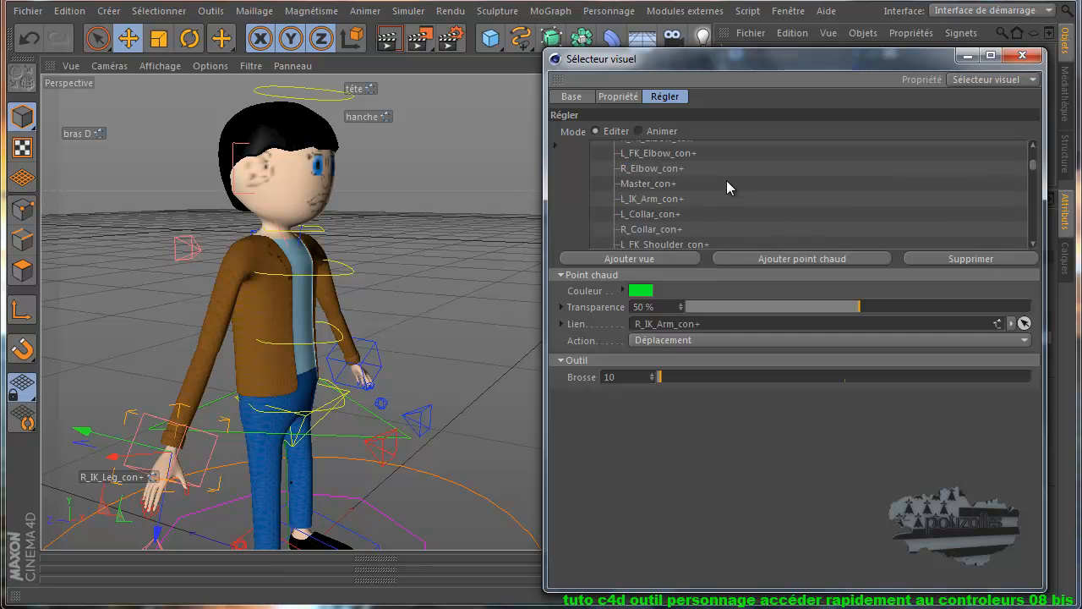
{"action": "scroll", "coordinate": [728, 187], "scroll_direction": "down", "scroll_amount": 2}
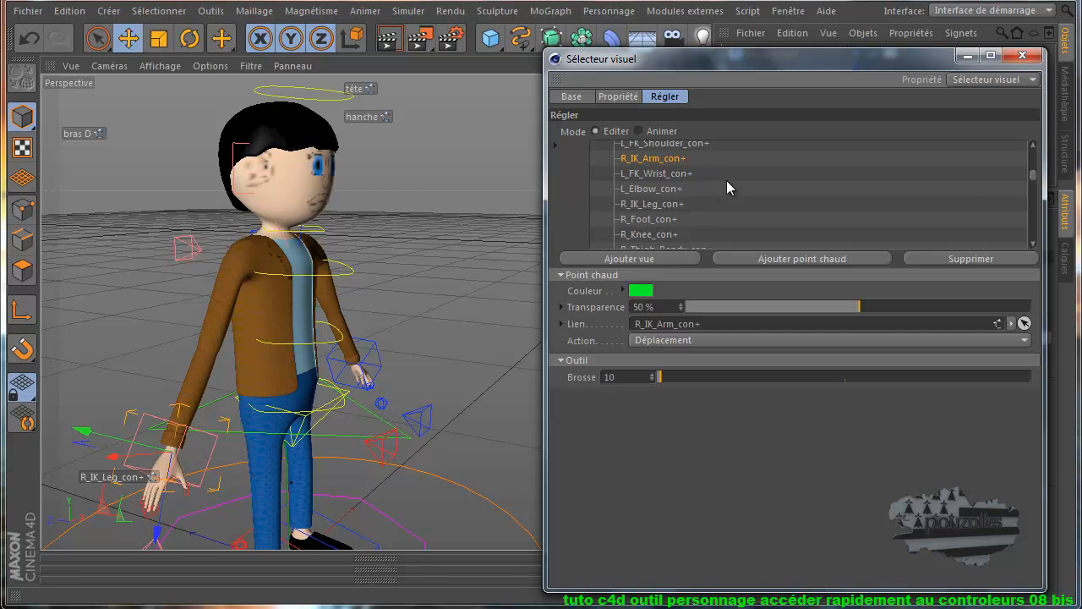
{"action": "scroll", "coordinate": [728, 188], "scroll_direction": "down", "scroll_amount": 3}
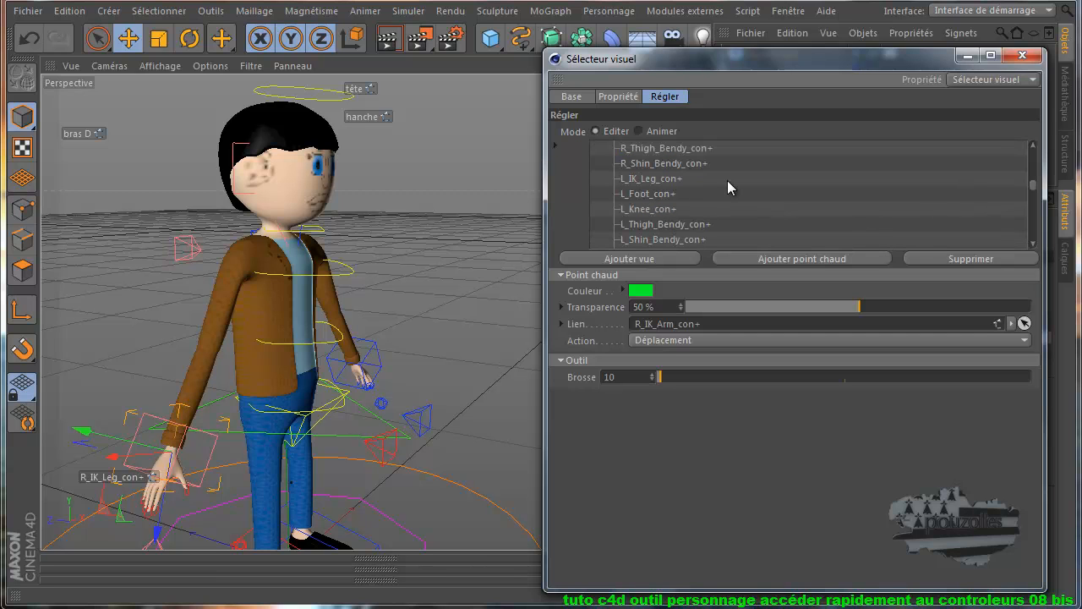
{"action": "scroll", "coordinate": [727, 181], "scroll_direction": "down", "scroll_amount": 3}
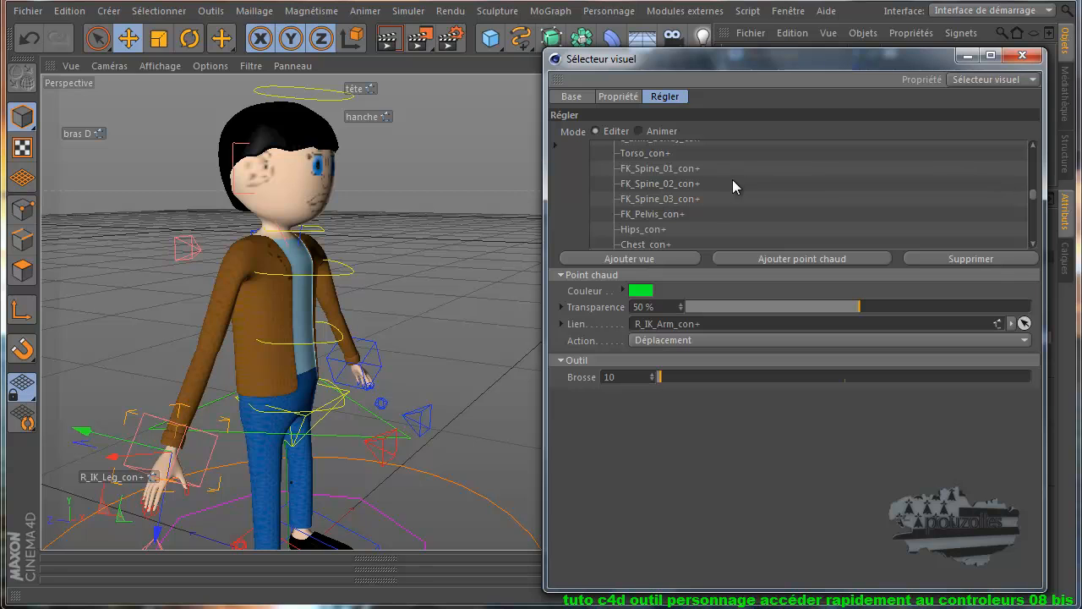
{"action": "left_click", "coordinate": [638, 155]}
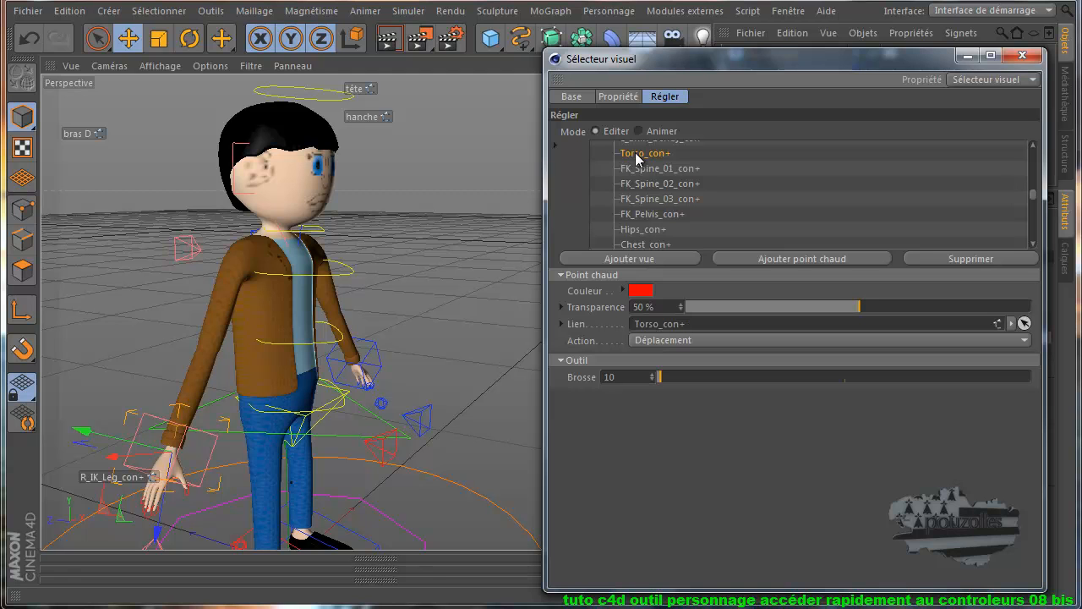
{"action": "left_click", "coordinate": [640, 292]}
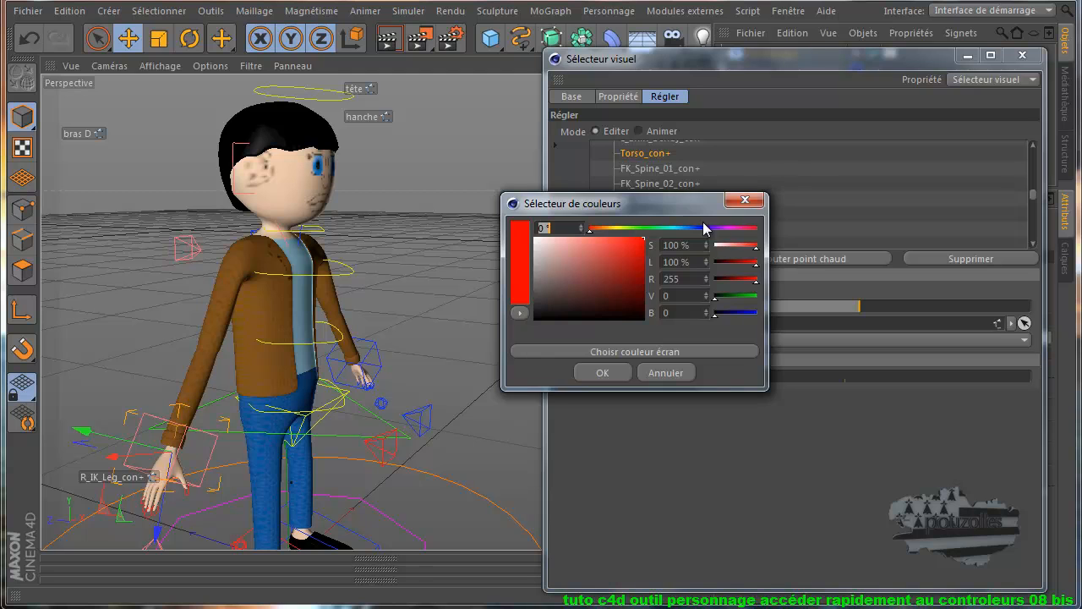
{"action": "left_click", "coordinate": [746, 200]}
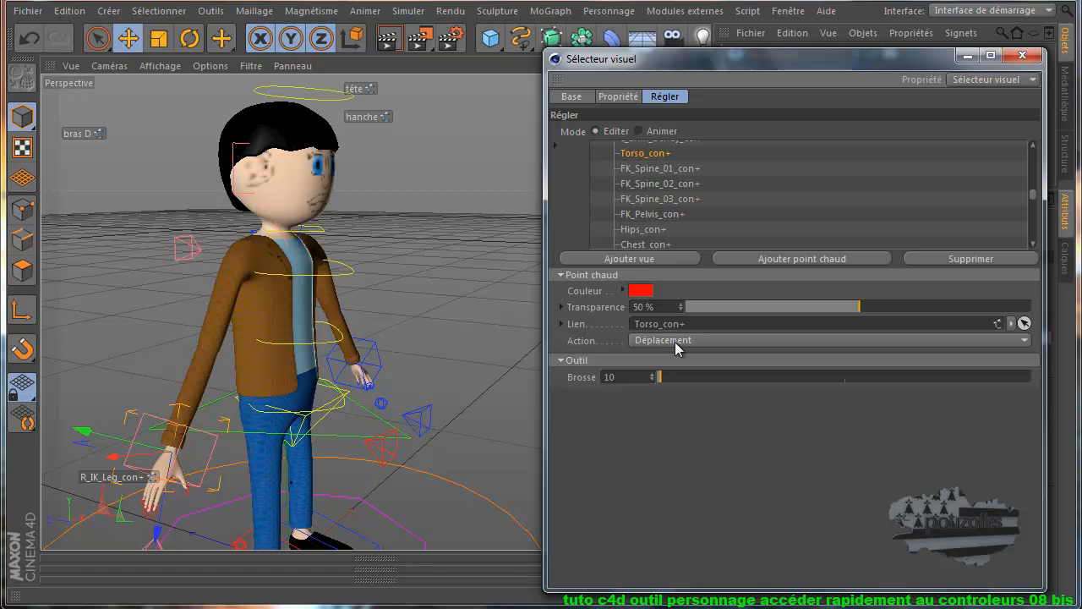
Draw two lines for the Torso_con+ hot spot in the empty area beside the character with the line tool
{"action": "left_click", "coordinate": [626, 99]}
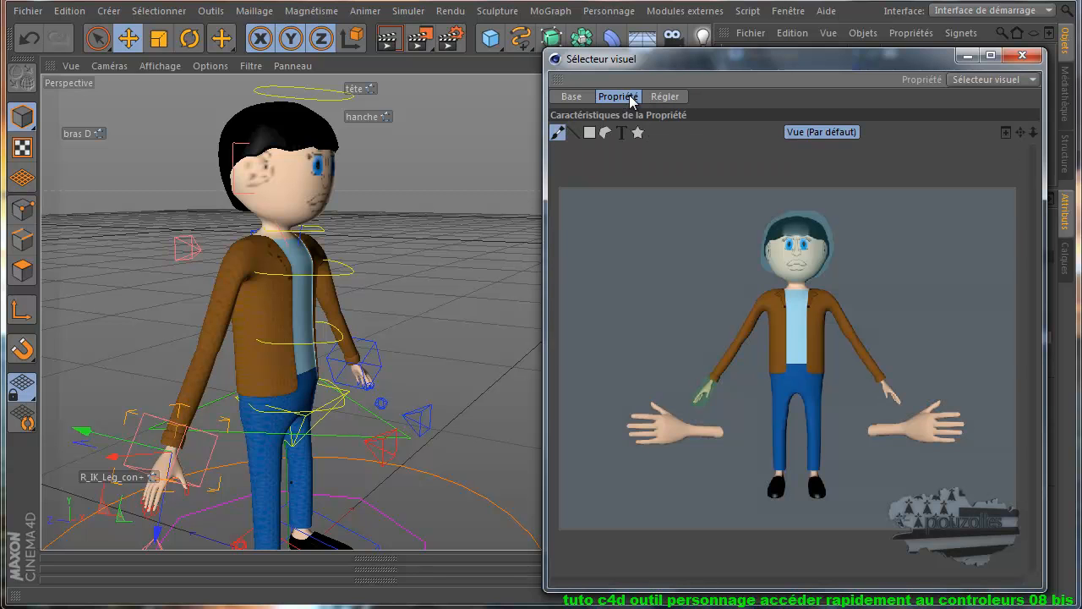
{"action": "left_click", "coordinate": [573, 134]}
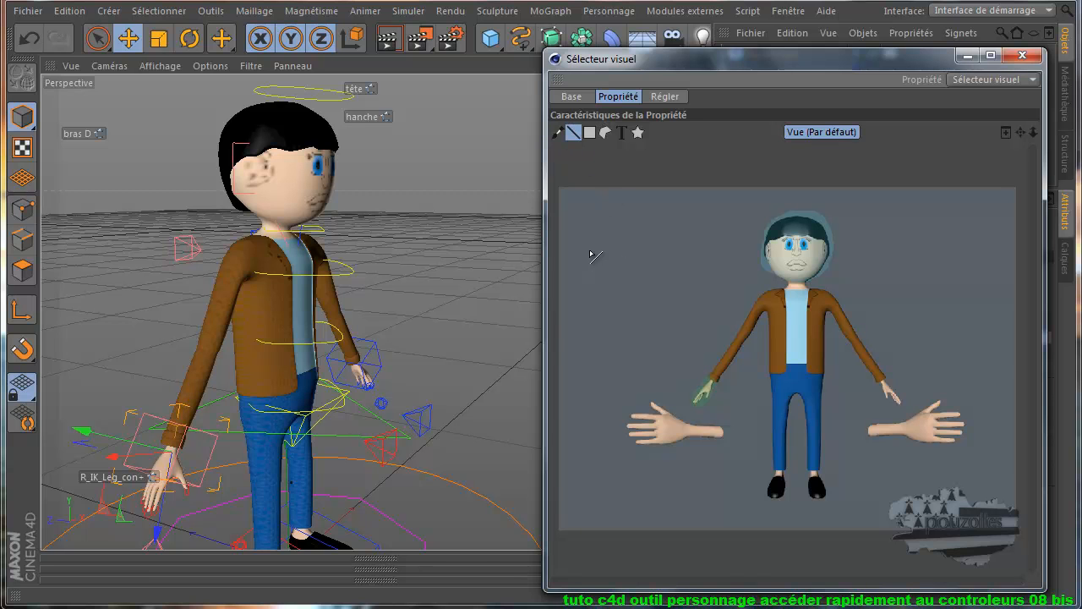
{"action": "left_click_drag", "start_coordinate": [590, 248], "coordinate": [638, 242]}
{"action": "left_click_drag", "start_coordinate": [590, 269], "coordinate": [700, 256]}
Draw a filled rectangle and an adjoining freeform polygon below the two lines for the Torso_con+ hot spot
{"action": "left_click", "coordinate": [589, 134]}
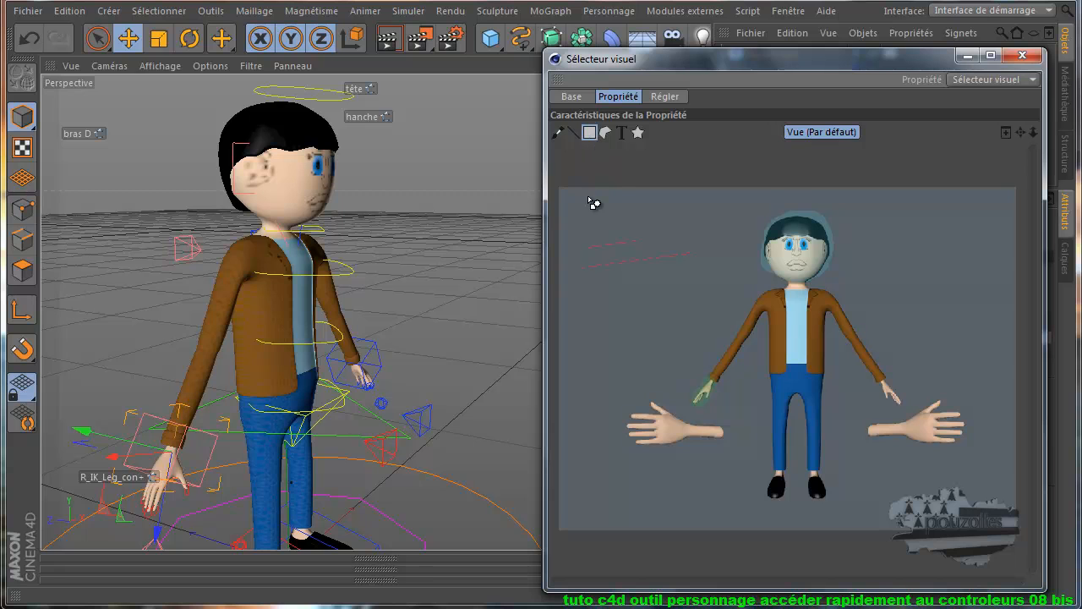
{"action": "left_click_drag", "start_coordinate": [587, 290], "coordinate": [640, 327]}
{"action": "left_click", "coordinate": [606, 133]}
{"action": "left_click", "coordinate": [573, 353]}
{"action": "left_click", "coordinate": [654, 340]}
{"action": "left_click", "coordinate": [675, 307]}
{"action": "left_click", "coordinate": [699, 293]}
{"action": "left_click", "coordinate": [574, 352]}
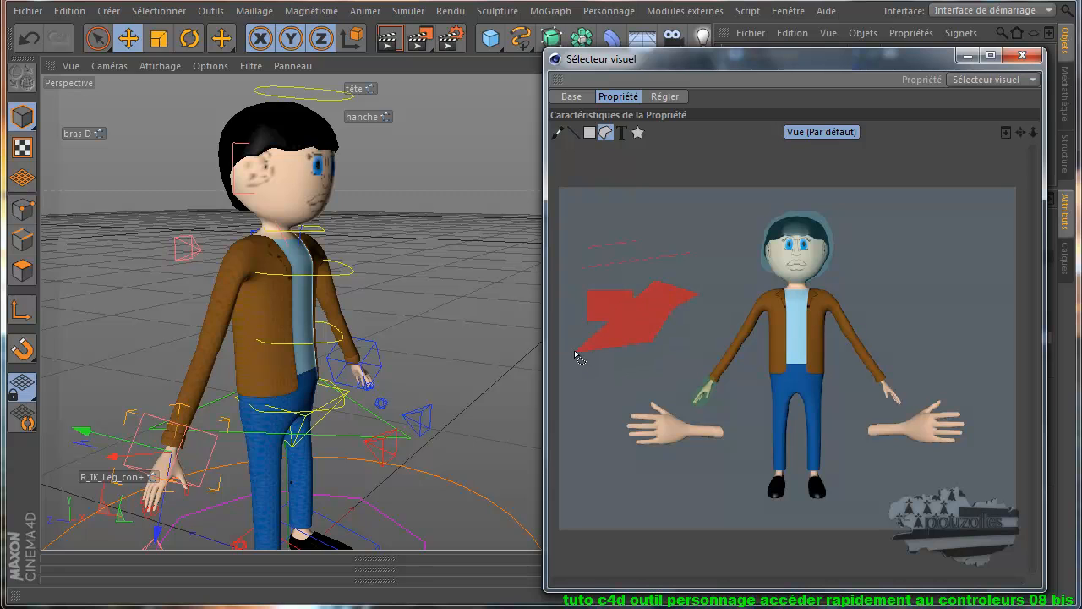
Place the X-shaped icon at 100 % scale on the character's waist as a Torso_con+ hot spot
{"action": "left_click", "coordinate": [622, 132]}
{"action": "left_click", "coordinate": [639, 134]}
{"action": "left_click", "coordinate": [797, 366]}
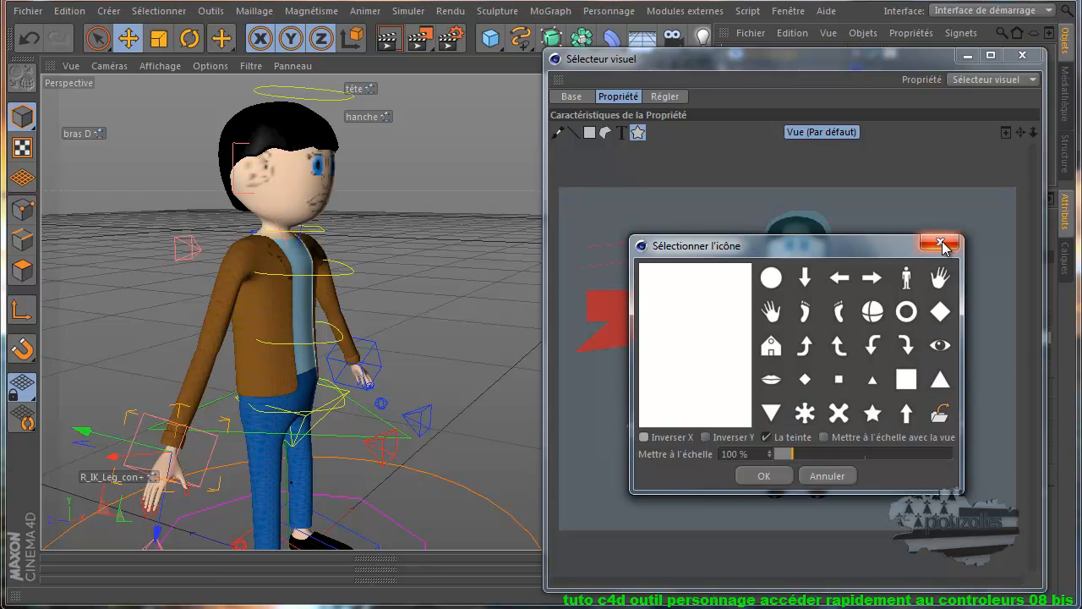
{"action": "left_click", "coordinate": [837, 416]}
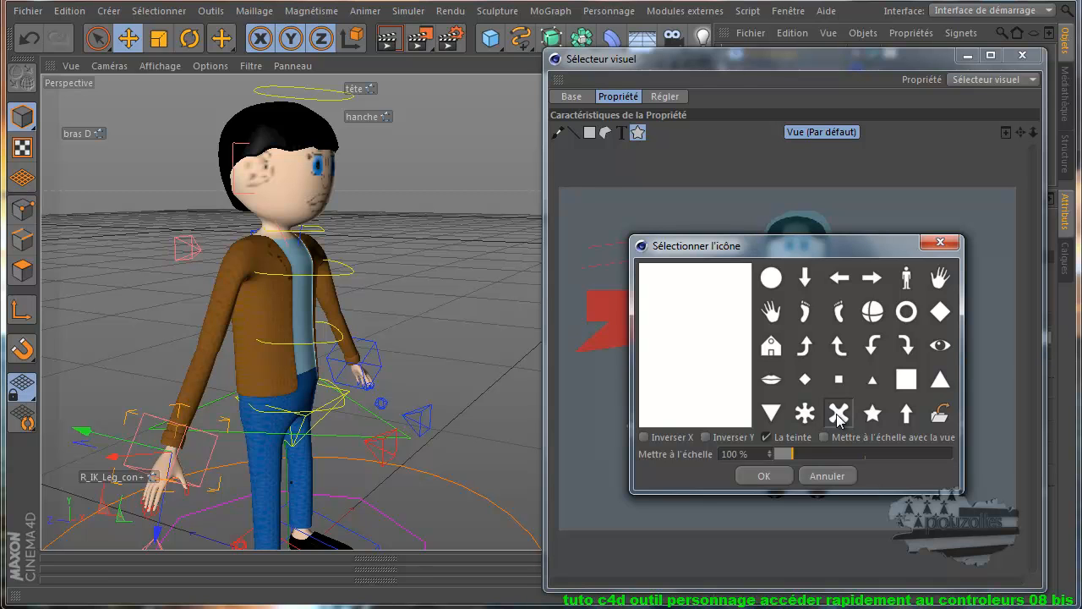
{"action": "left_click", "coordinate": [780, 475]}
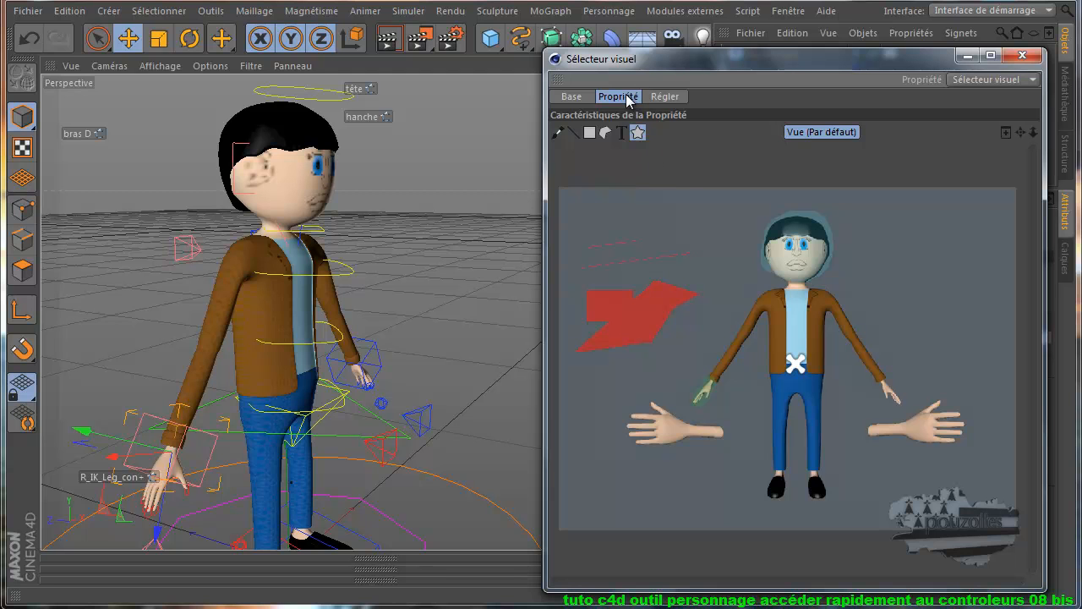
Switch the visual selector to Animer mode and select the torso controller through the X icon on the waist
{"action": "left_click", "coordinate": [664, 96]}
{"action": "left_click", "coordinate": [639, 132]}
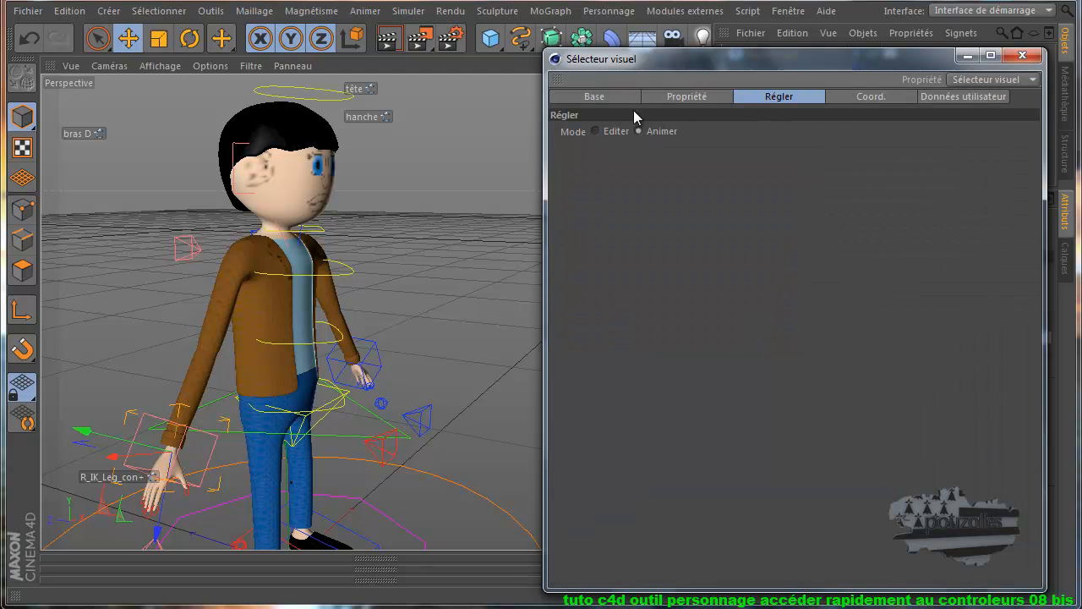
{"action": "left_click", "coordinate": [595, 132]}
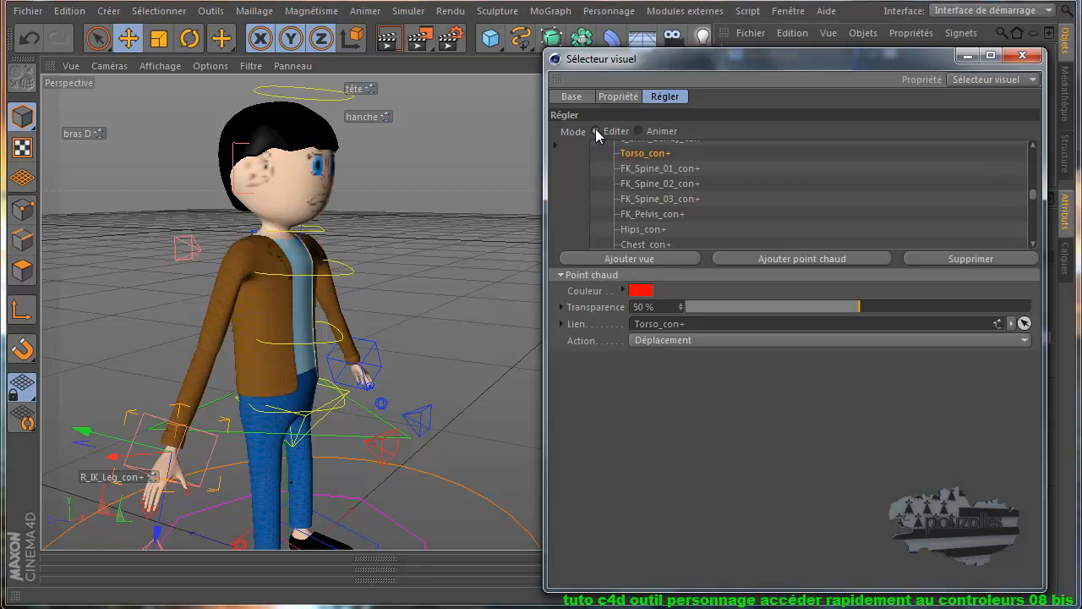
{"action": "left_click", "coordinate": [639, 132]}
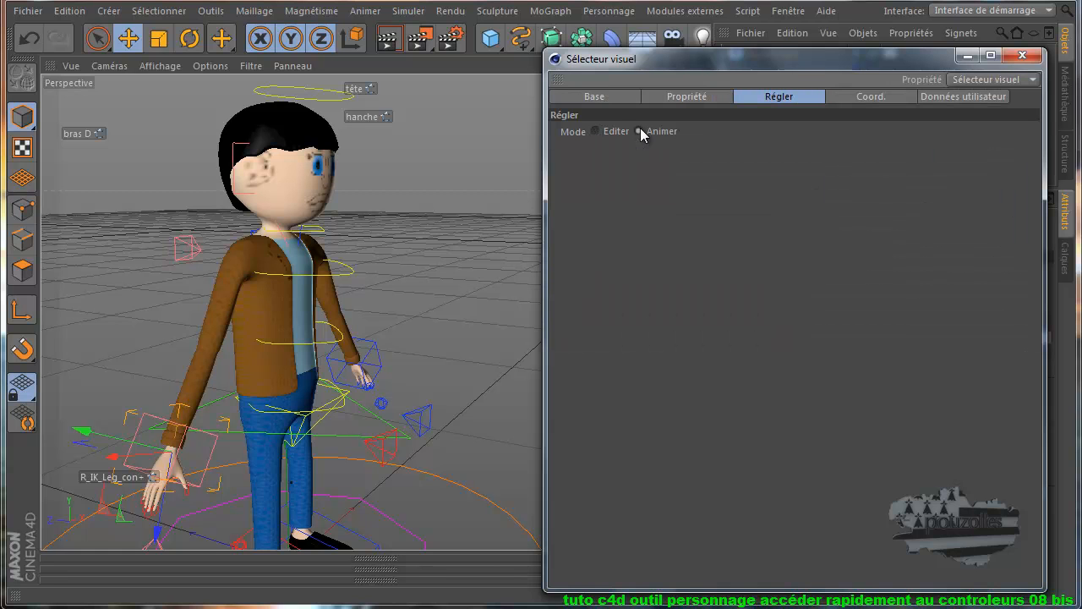
{"action": "left_click", "coordinate": [700, 98]}
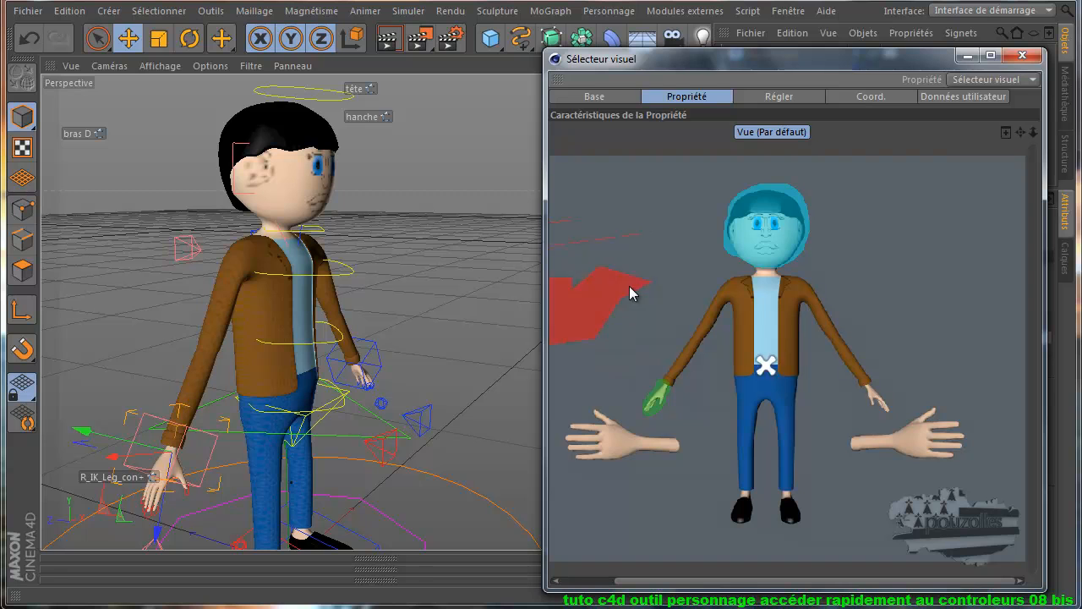
{"action": "left_click", "coordinate": [767, 366]}
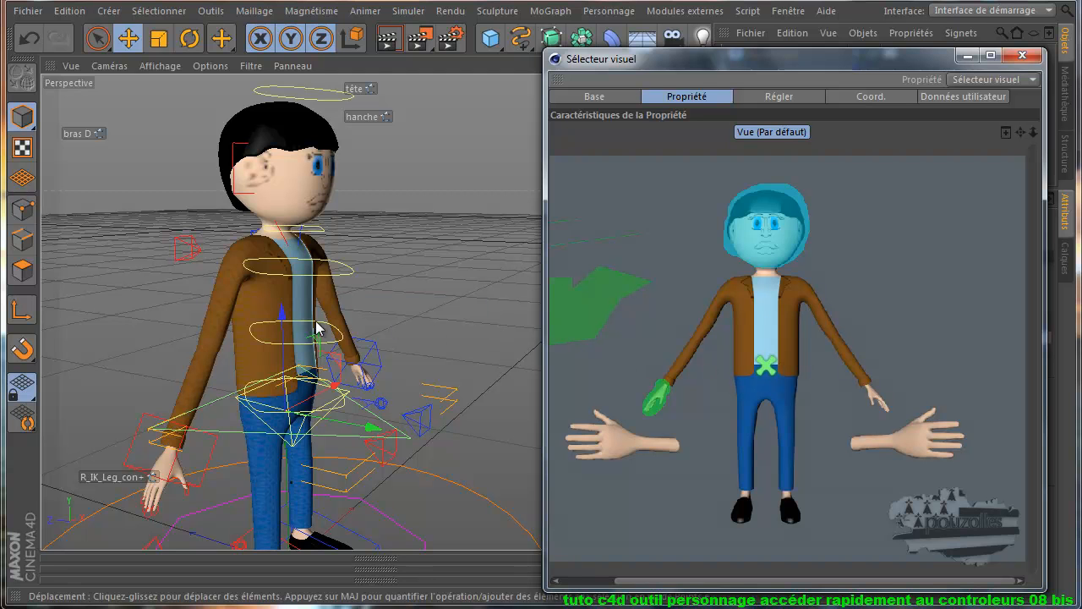
Try moving the torso controller about 14.4 cm along its vertical axis and undo the move
{"action": "mouse_move", "coordinate": [283, 313]}
{"action": "left_mouse_down"}
{"action": "mouse_move", "coordinate": [287, 342]}
{"action": "mouse_move", "coordinate": [283, 318]}
{"action": "left_mouse_up"}
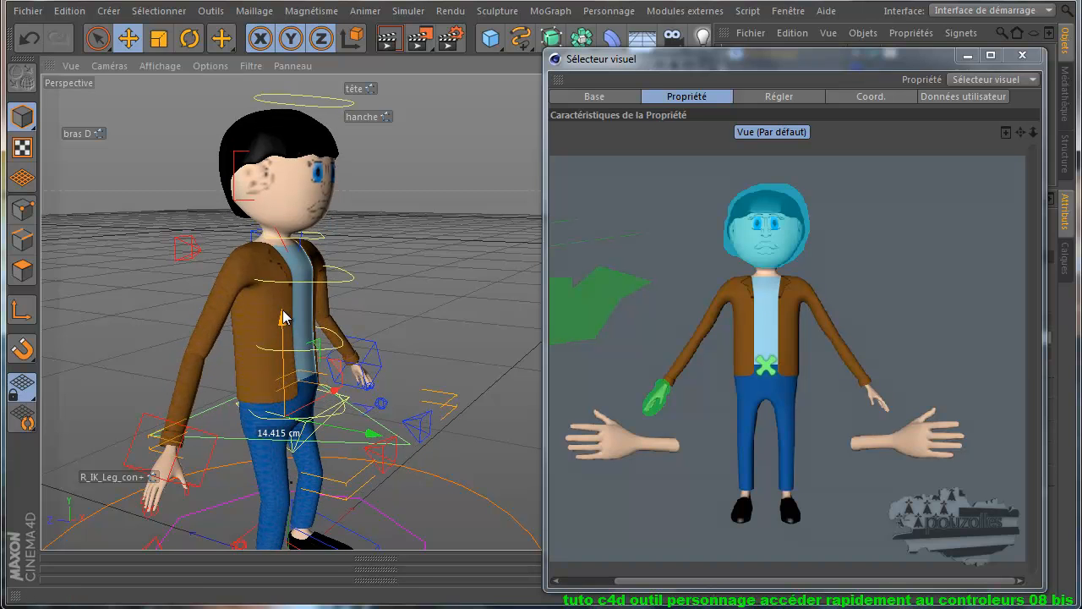
{"action": "left_click", "coordinate": [29, 38]}
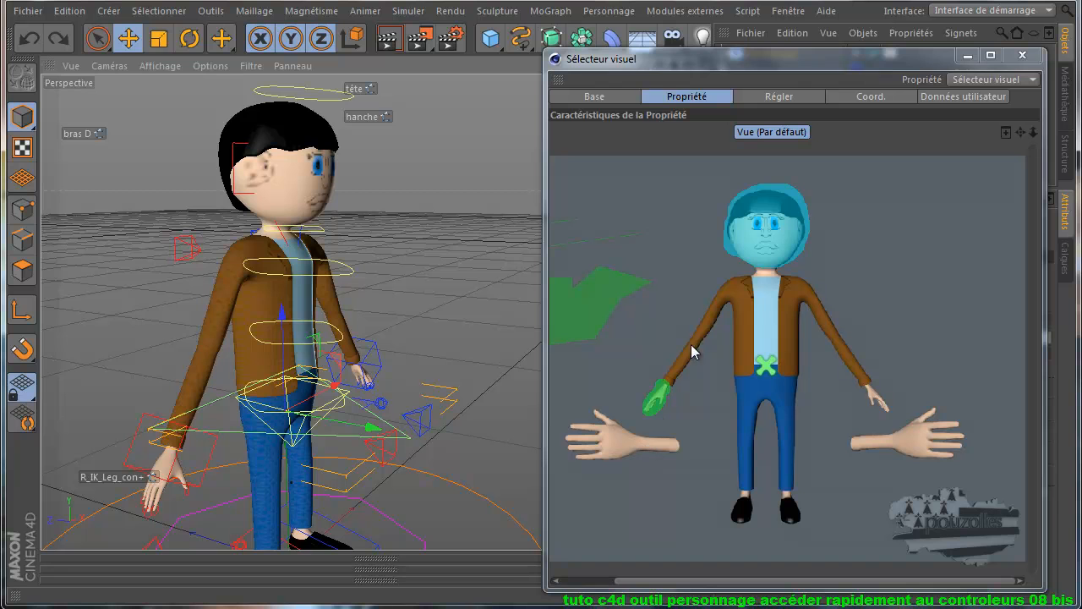
Switch the visual selector to Editer mode and select the right thumb controller on the character's hand in the viewport
{"action": "left_click", "coordinate": [776, 97]}
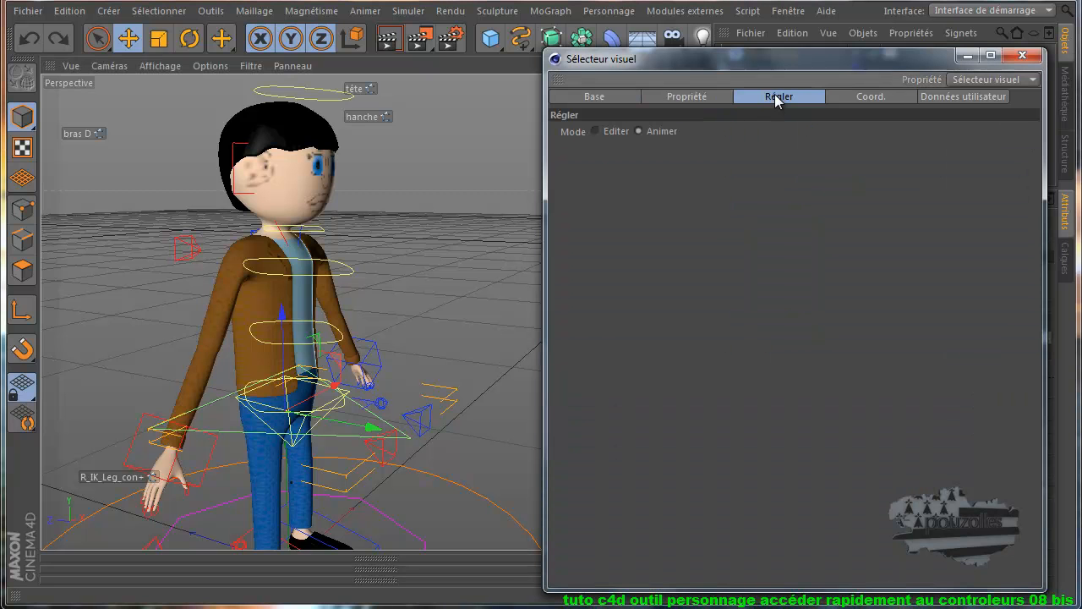
{"action": "left_click", "coordinate": [597, 131]}
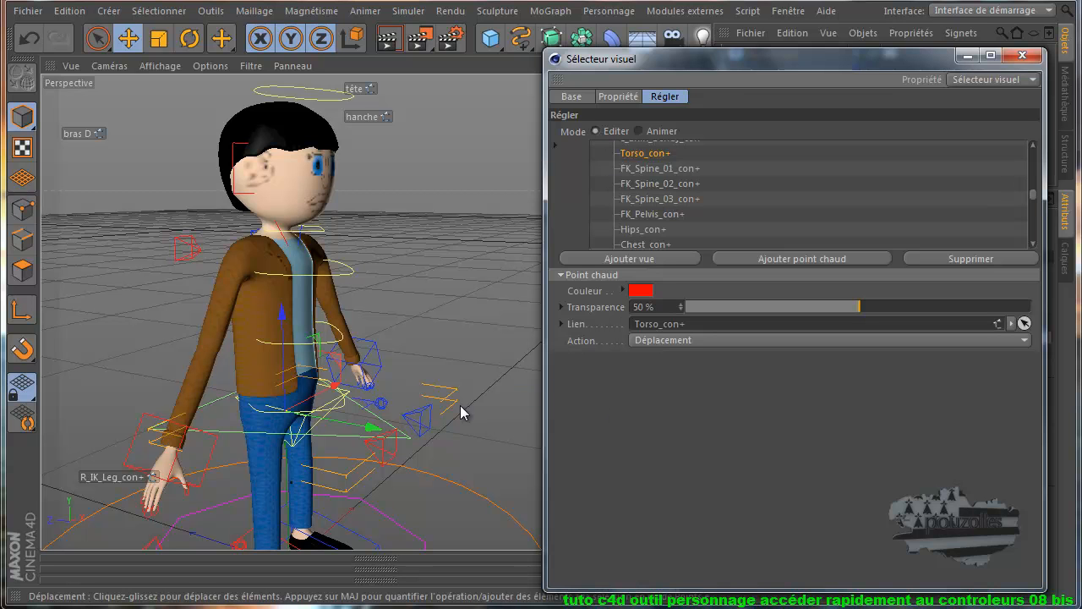
{"action": "scroll", "coordinate": [193, 509], "scroll_direction": "up", "scroll_amount": 5}
{"action": "scroll", "coordinate": [197, 514], "scroll_direction": "up", "scroll_amount": 2}
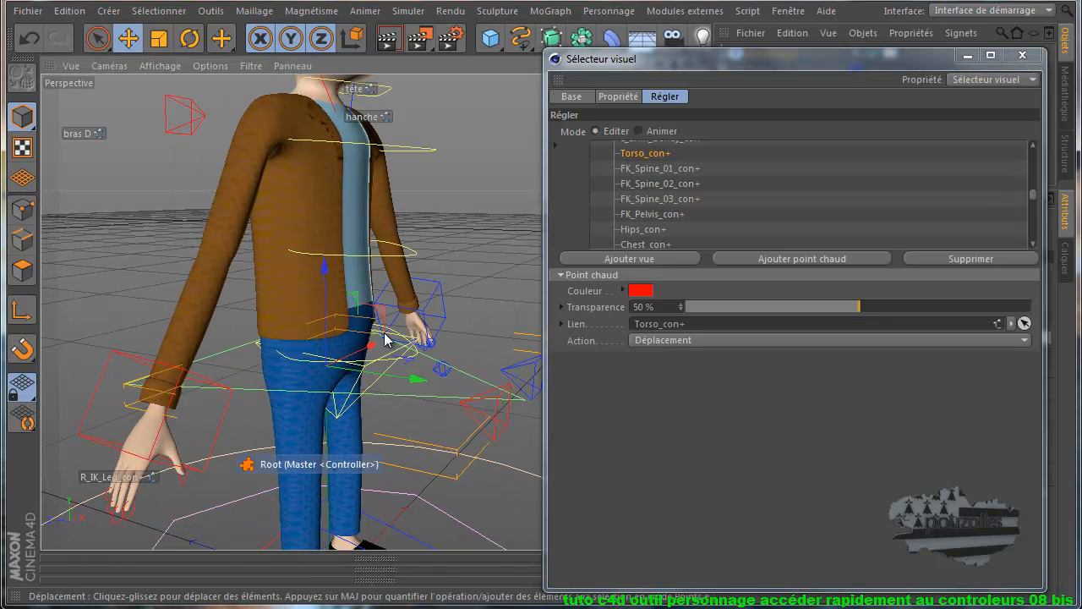
{"action": "left_click_drag", "start_coordinate": [678, 60], "coordinate": [678, 135]}
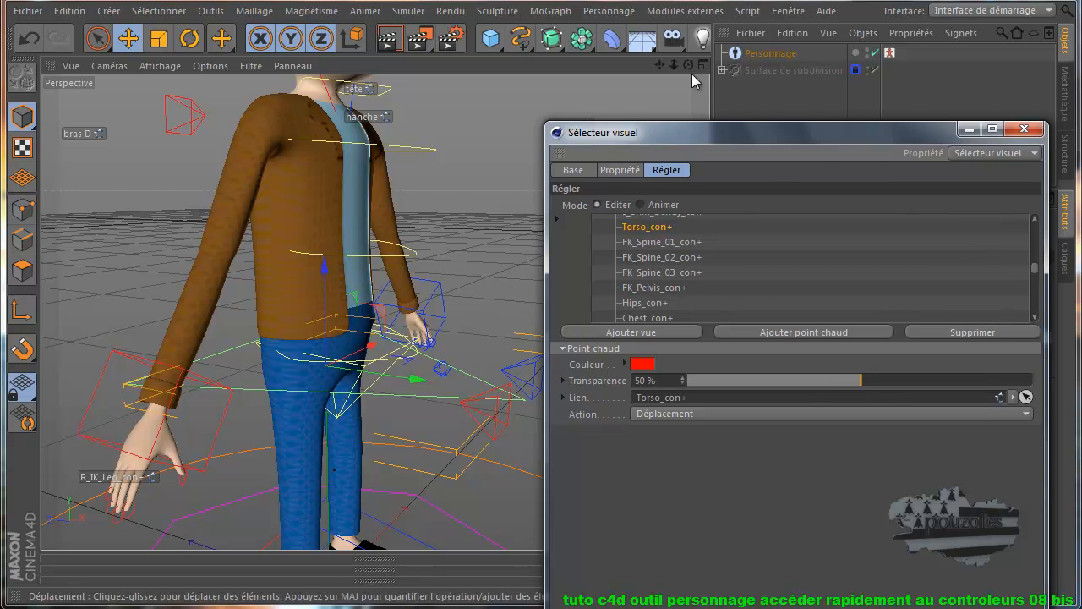
{"action": "left_click_drag", "start_coordinate": [659, 65], "coordinate": [543, 377]}
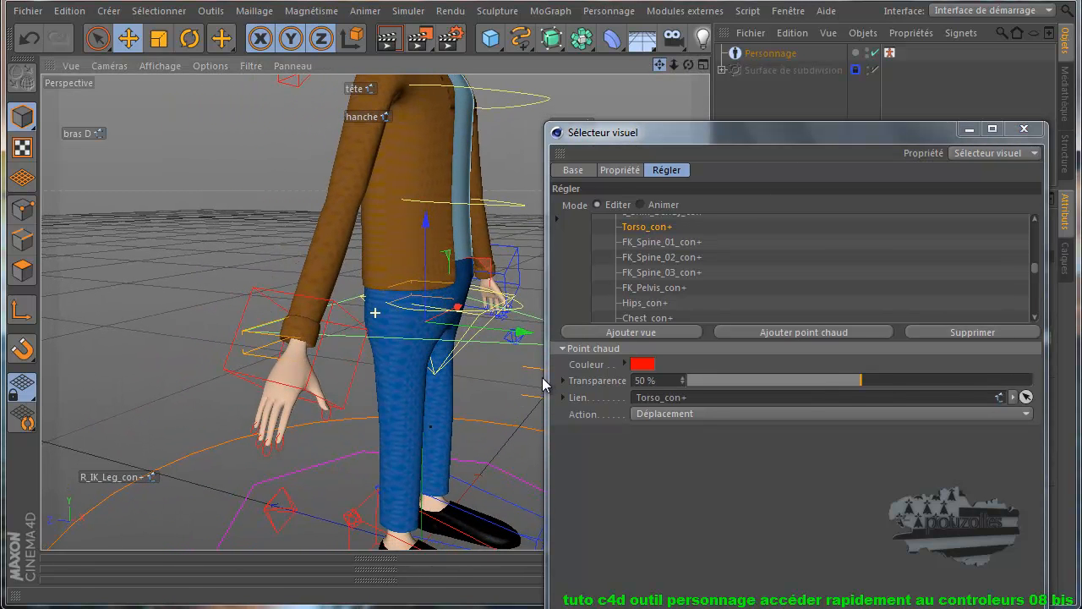
{"action": "left_click", "coordinate": [326, 422]}
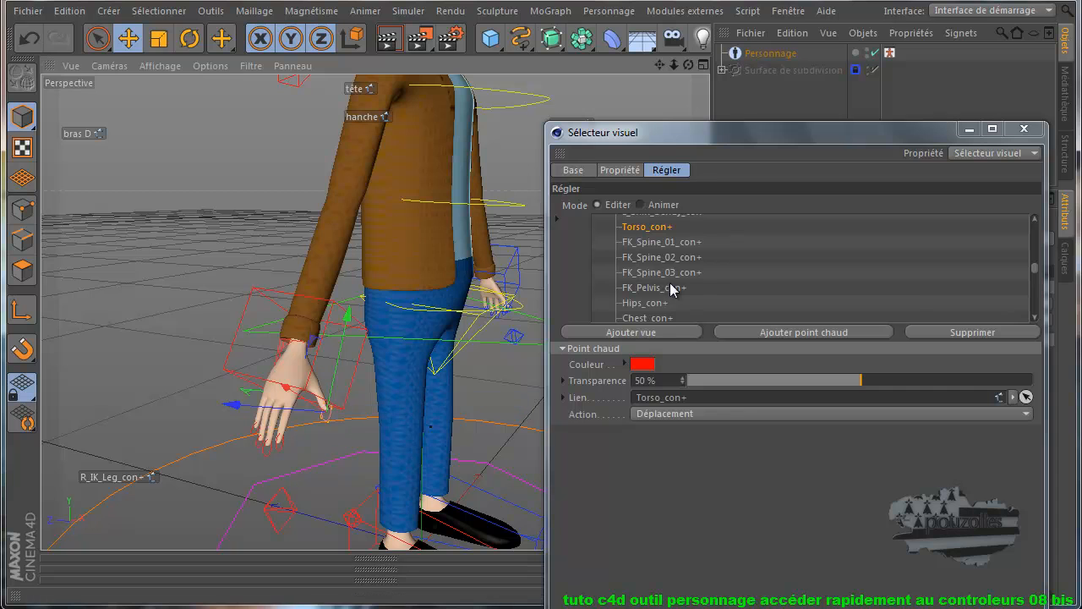
Set the R_IK_Thumb_con+ hot spot's colour to yellow with a 59° hue and its action to Commande
{"action": "scroll", "coordinate": [694, 264], "scroll_direction": "up", "scroll_amount": 5}
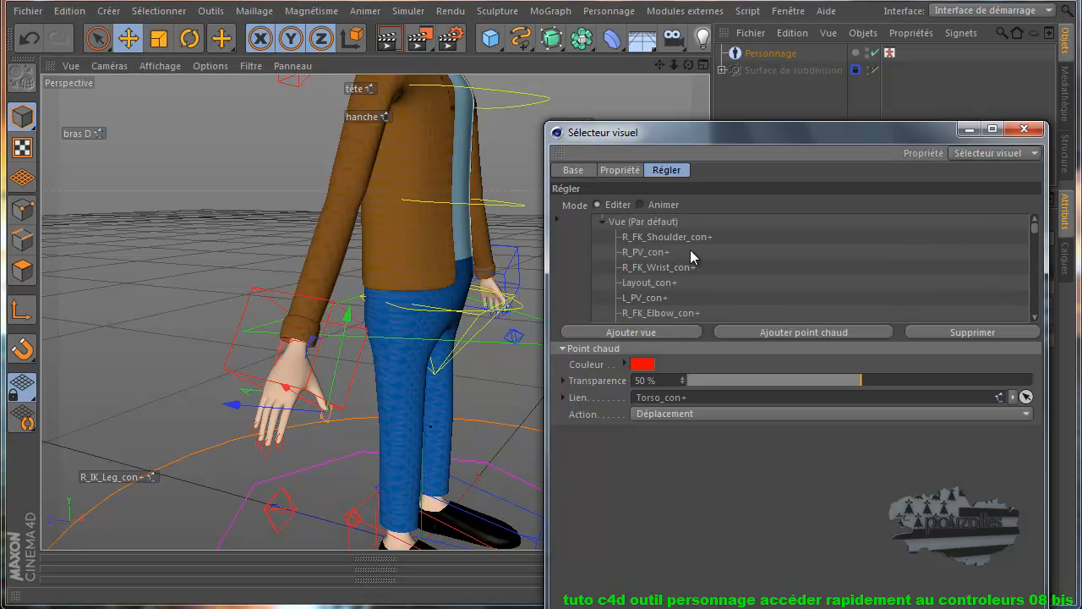
{"action": "scroll", "coordinate": [723, 252], "scroll_direction": "down", "scroll_amount": 10}
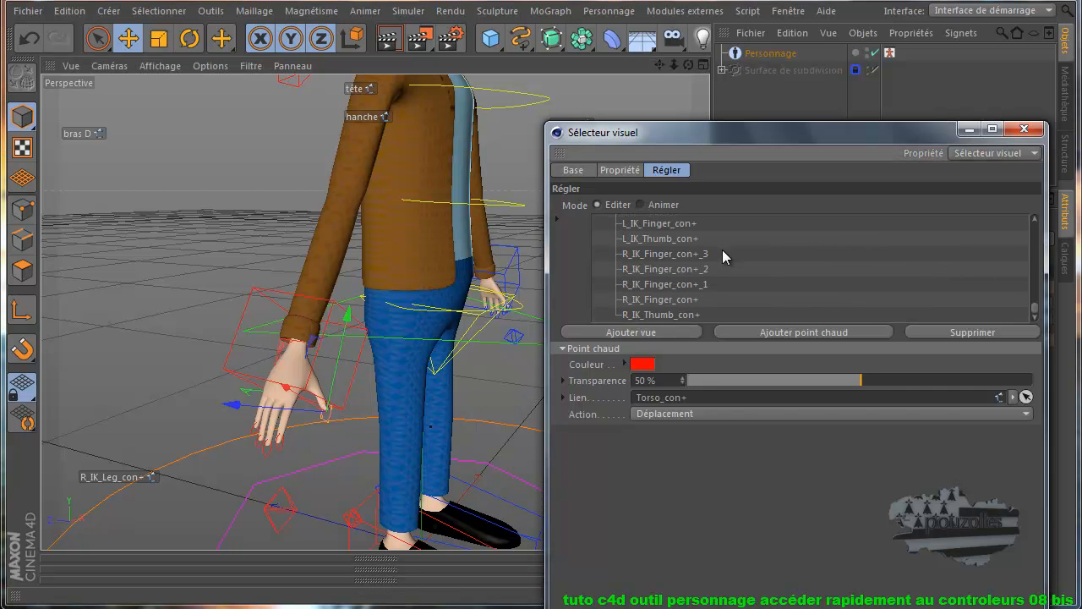
{"action": "left_click", "coordinate": [655, 315]}
{"action": "left_click", "coordinate": [643, 365]}
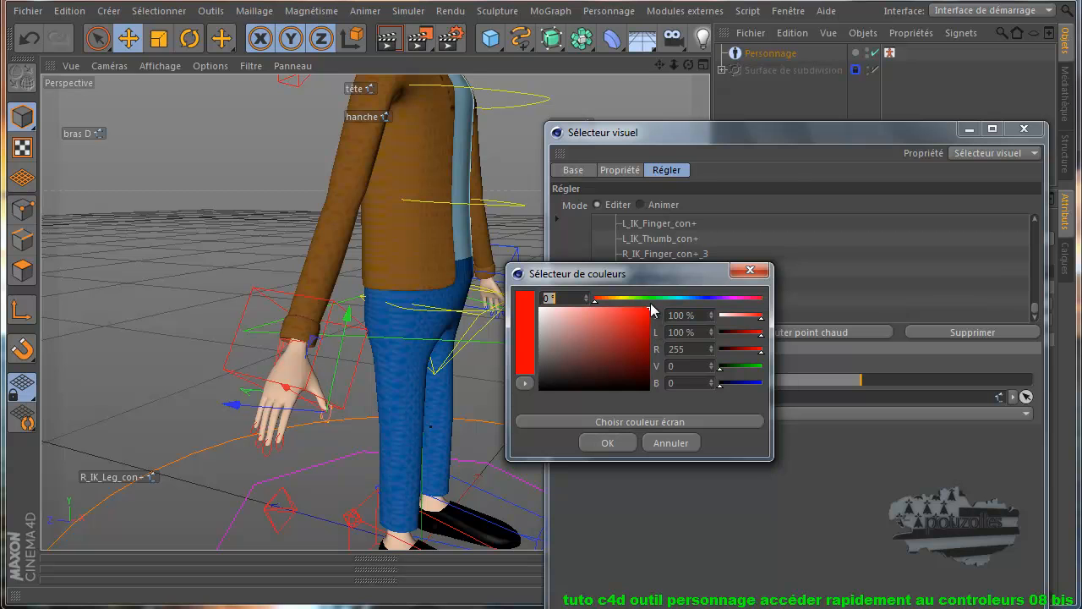
{"action": "left_click", "coordinate": [623, 299]}
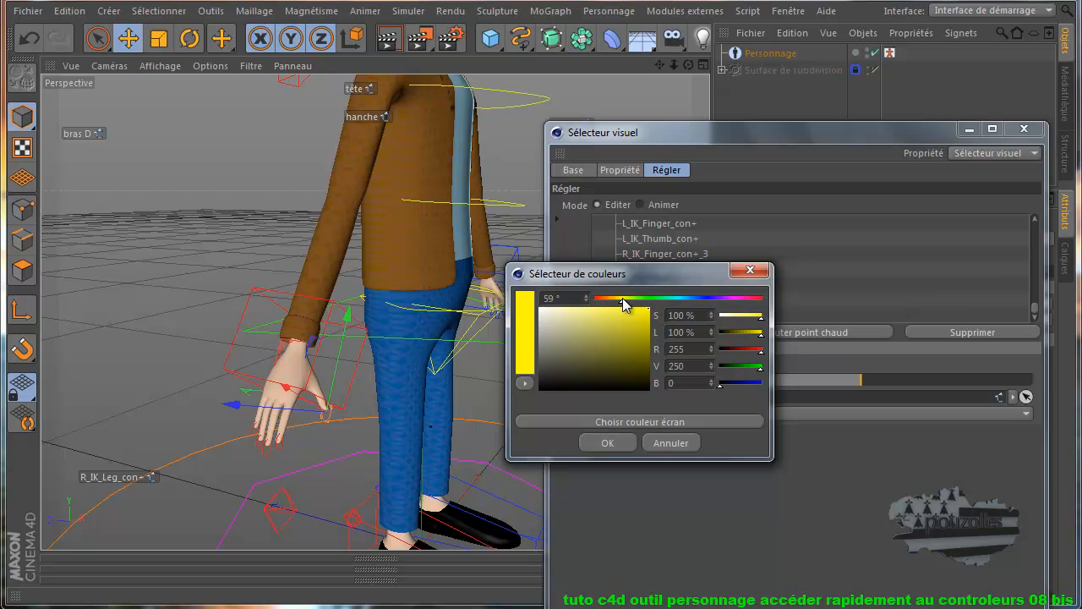
{"action": "left_click", "coordinate": [608, 444]}
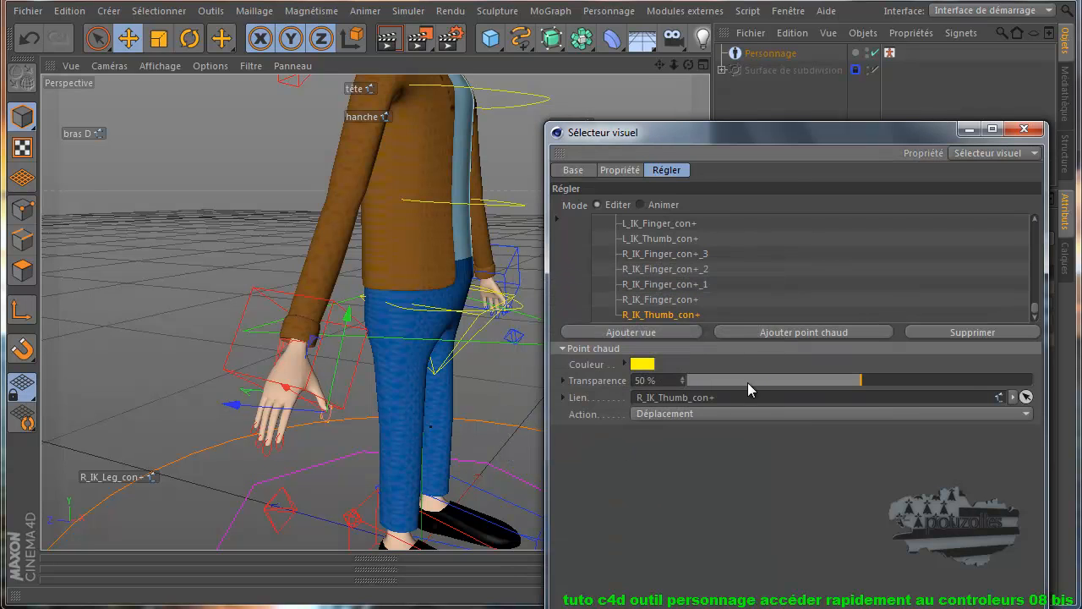
{"action": "left_click", "coordinate": [681, 413]}
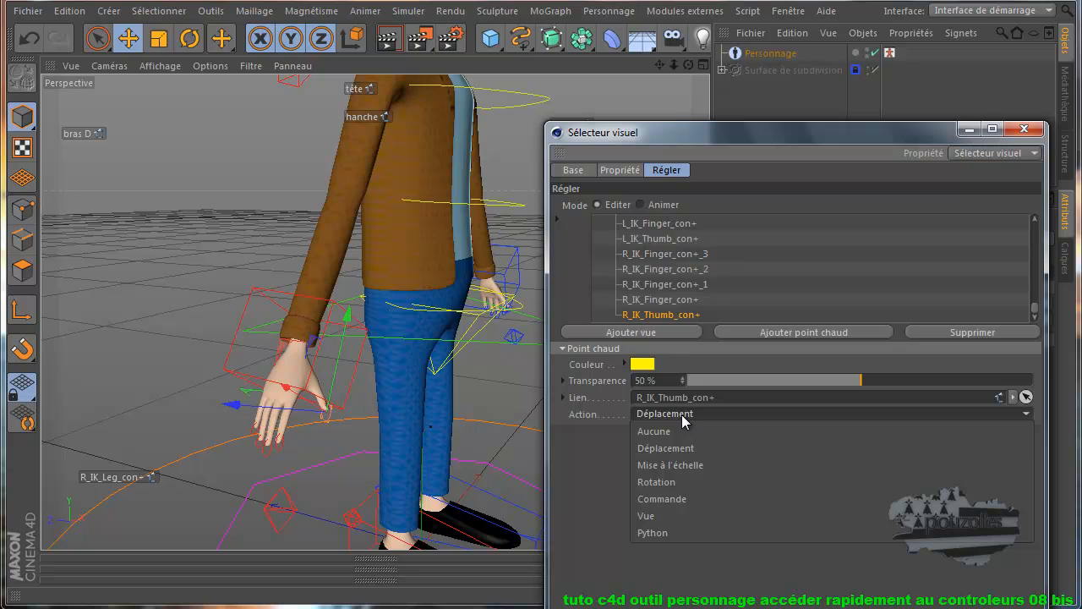
{"action": "left_click", "coordinate": [674, 500]}
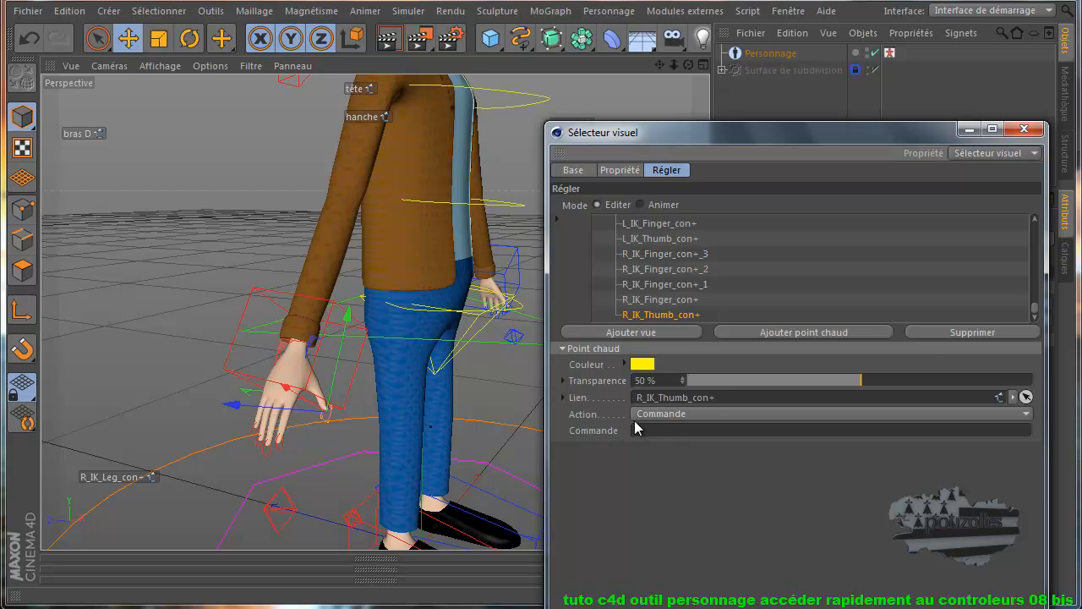
Paint the R_IK_Thumb_con+ hot spot over the thumb of the enlarged right hand with the brush
{"action": "left_click", "coordinate": [620, 170]}
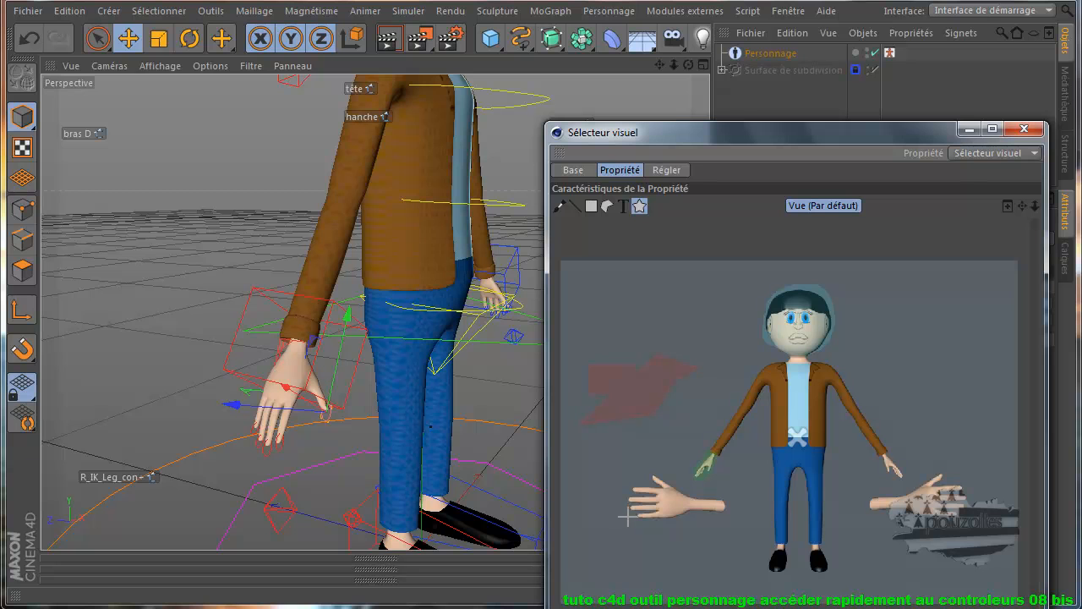
{"action": "left_click", "coordinate": [560, 206]}
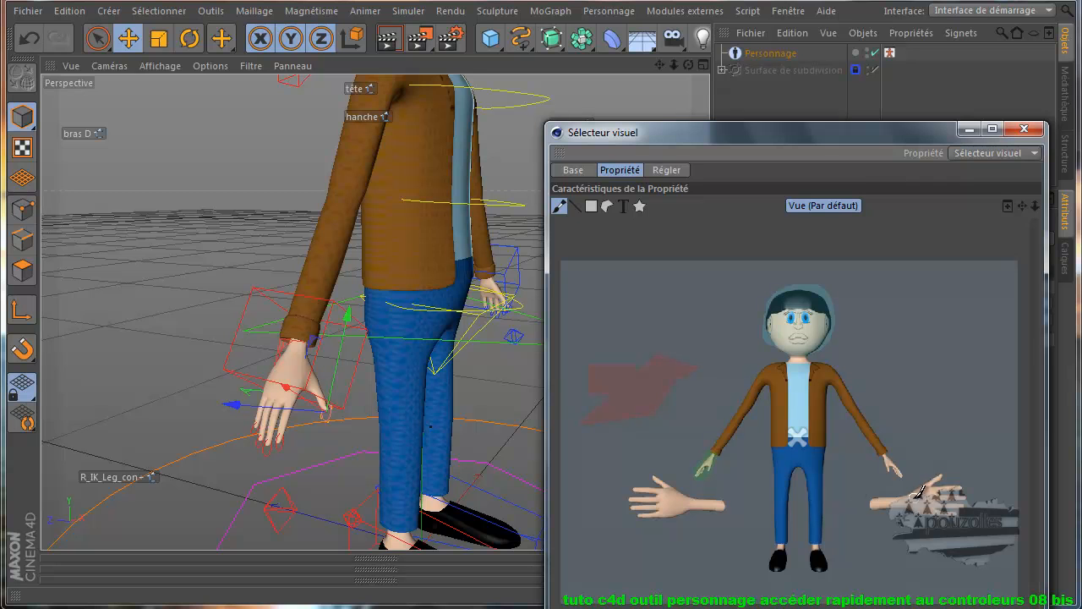
{"action": "scroll", "coordinate": [649, 484], "scroll_direction": "up", "scroll_amount": 2}
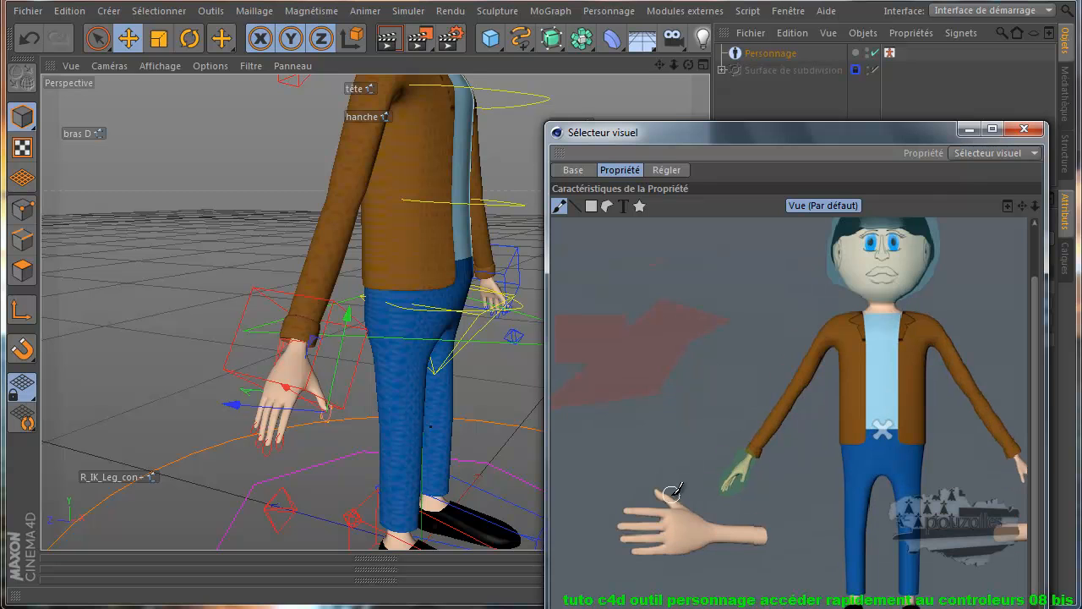
{"action": "left_click", "coordinate": [660, 494]}
{"action": "left_click_drag", "start_coordinate": [659, 494], "coordinate": [678, 500]}
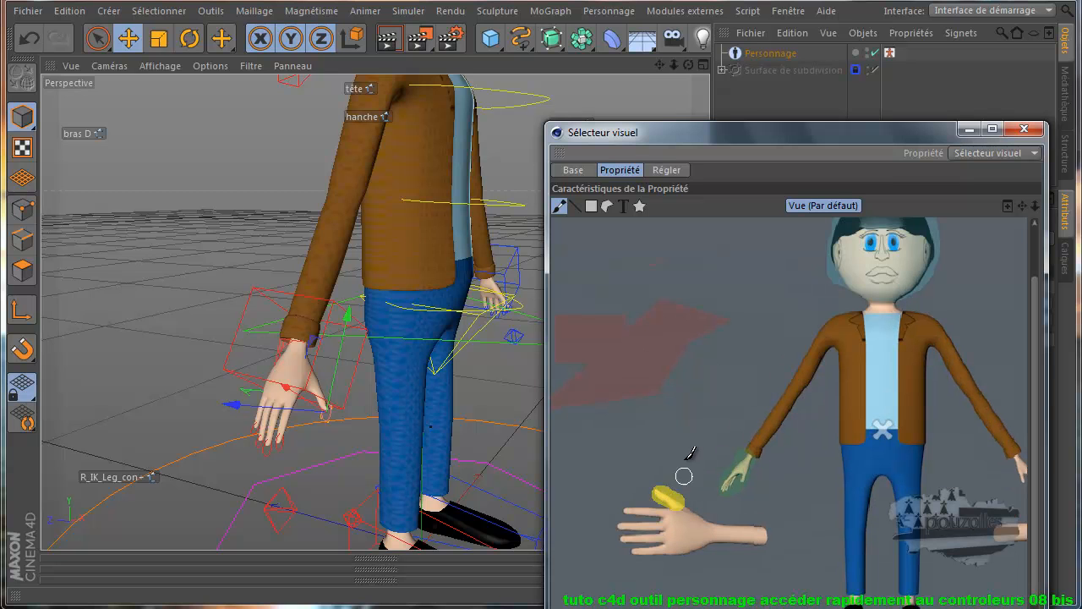
{"action": "scroll", "coordinate": [698, 449], "scroll_direction": "down", "scroll_amount": 2}
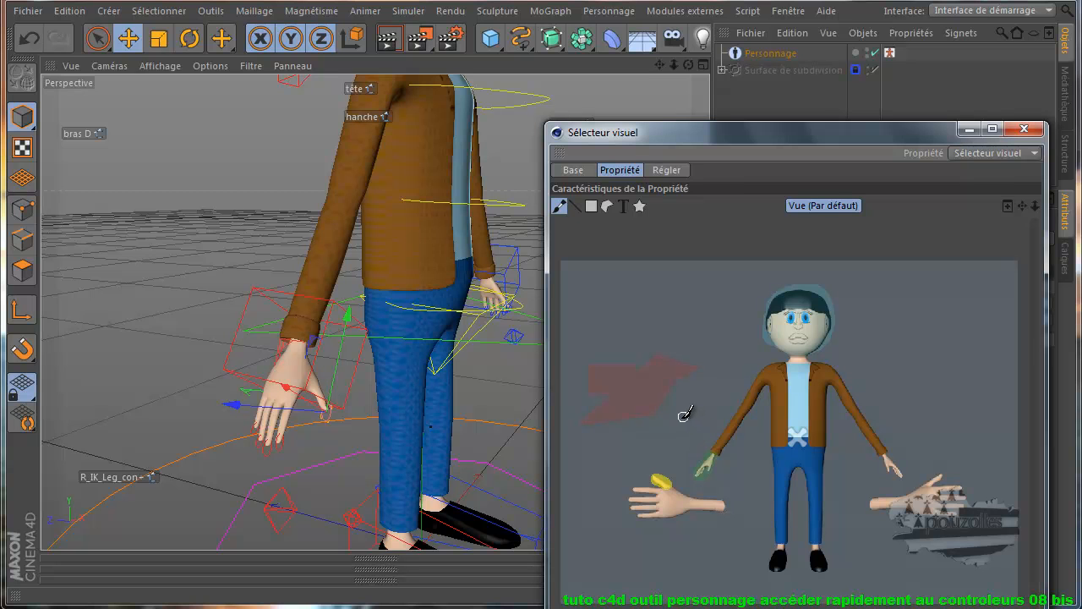
Change the R_IK_Thumb_con+ hot spot's colour to orange and check it on the painted thumb
{"action": "left_click", "coordinate": [666, 170]}
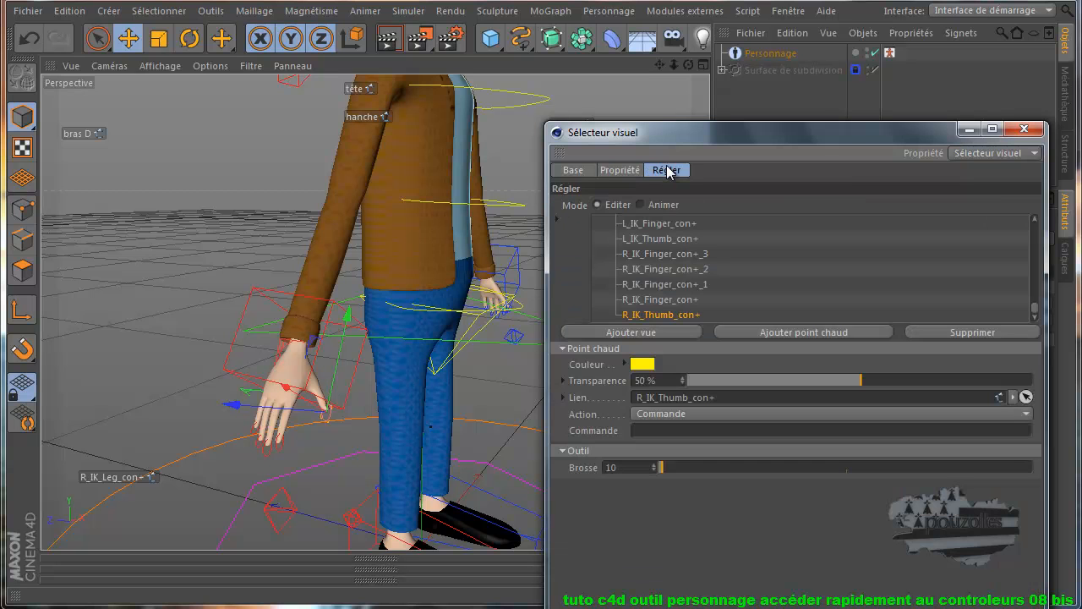
{"action": "left_click", "coordinate": [645, 364]}
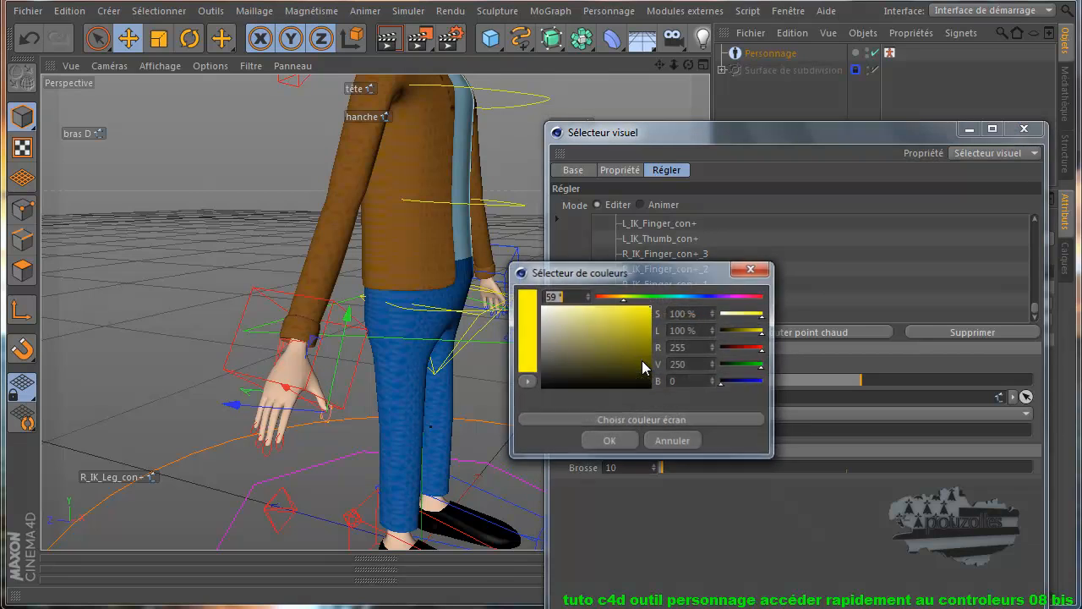
{"action": "left_click", "coordinate": [609, 298]}
{"action": "left_click", "coordinate": [622, 439]}
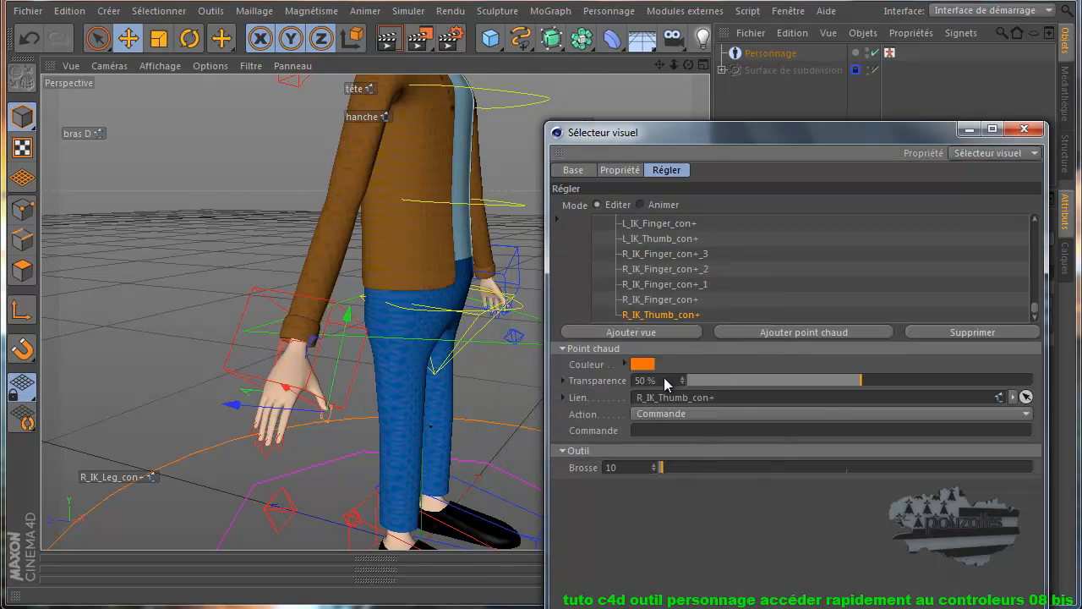
{"action": "left_click", "coordinate": [626, 170]}
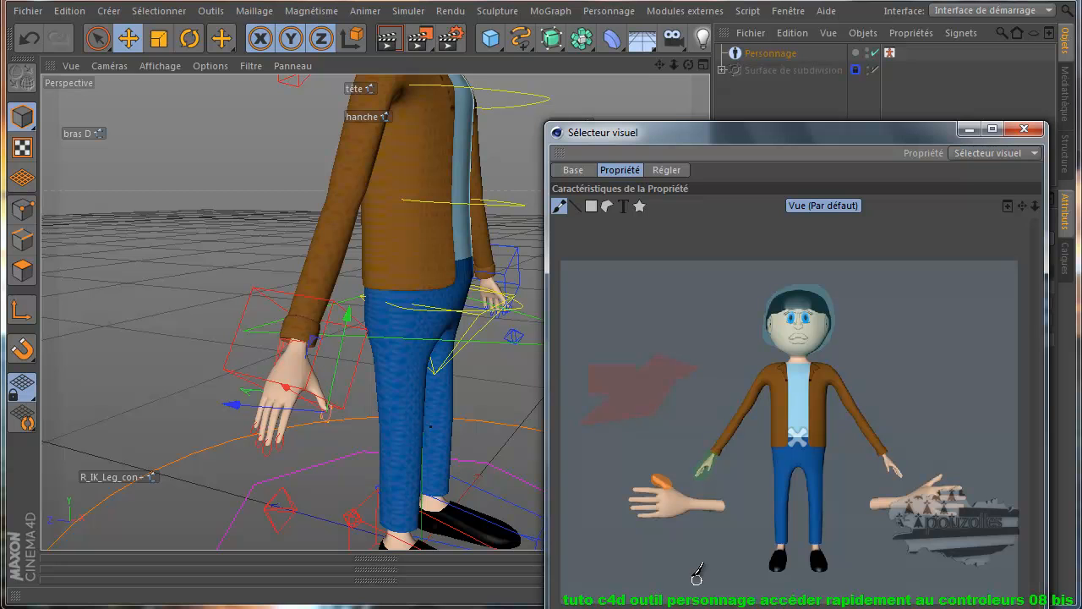
Switch the visual selector to Animer mode and display the R_IK_Thumb controls of the Personnage object
{"action": "left_click", "coordinate": [668, 171]}
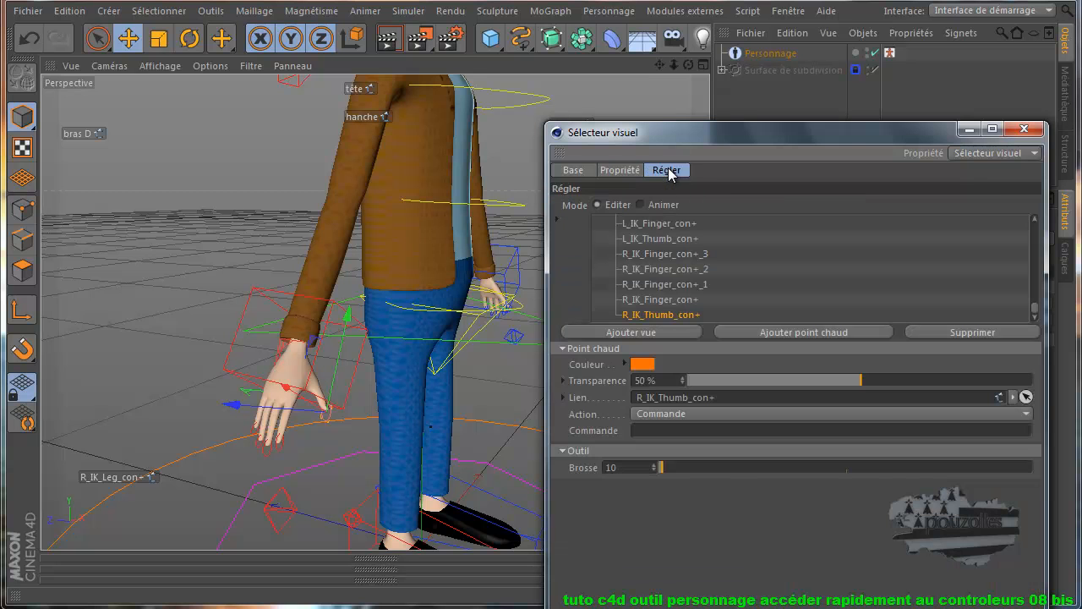
{"action": "left_click", "coordinate": [641, 205]}
{"action": "left_click", "coordinate": [690, 171]}
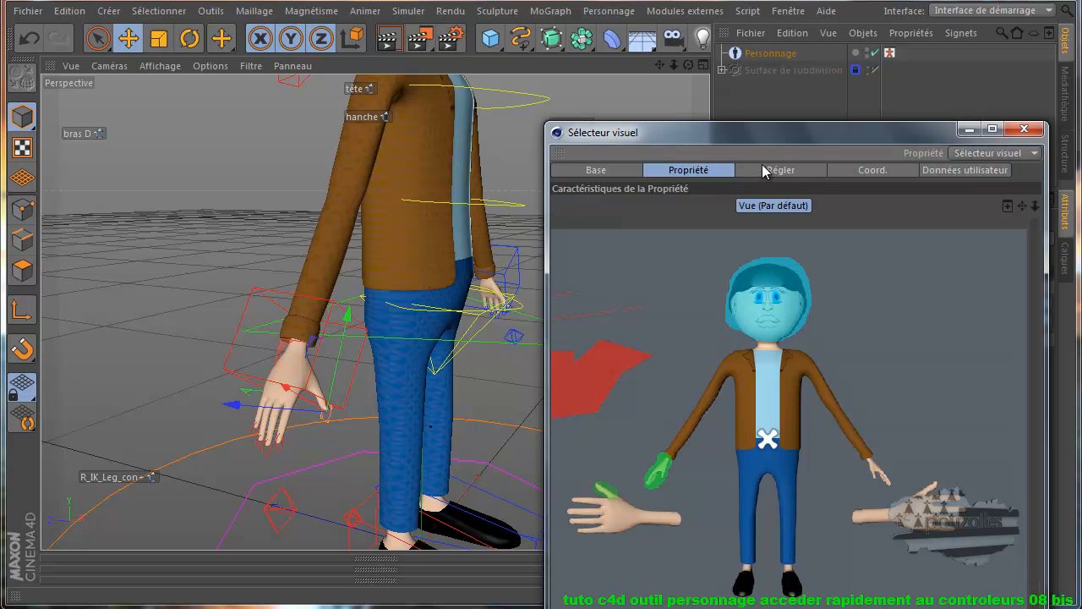
{"action": "left_click_drag", "start_coordinate": [778, 132], "coordinate": [344, 128]}
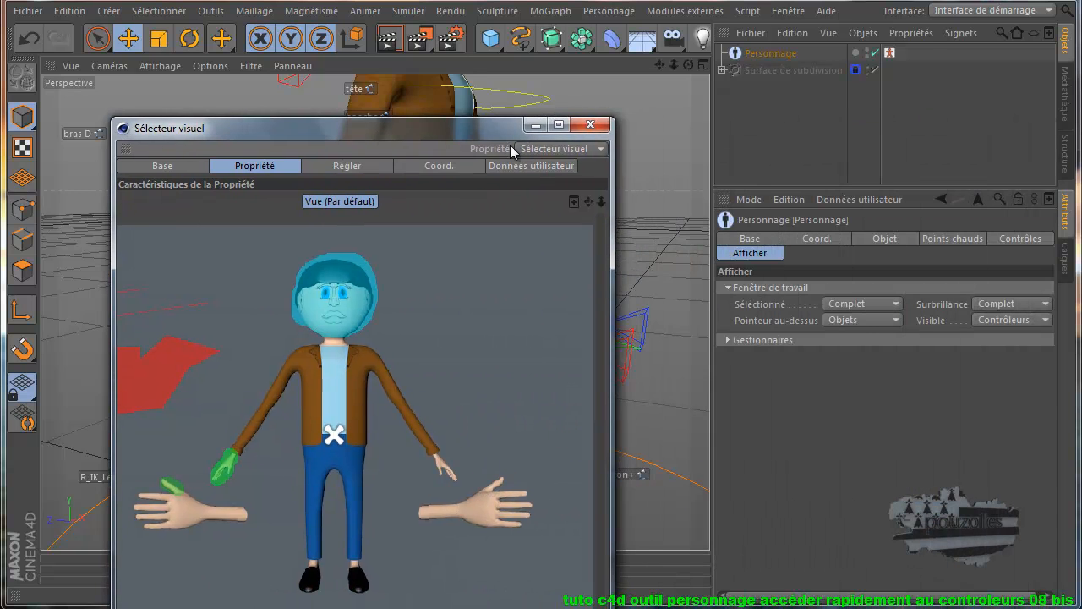
{"action": "left_click", "coordinate": [1033, 244]}
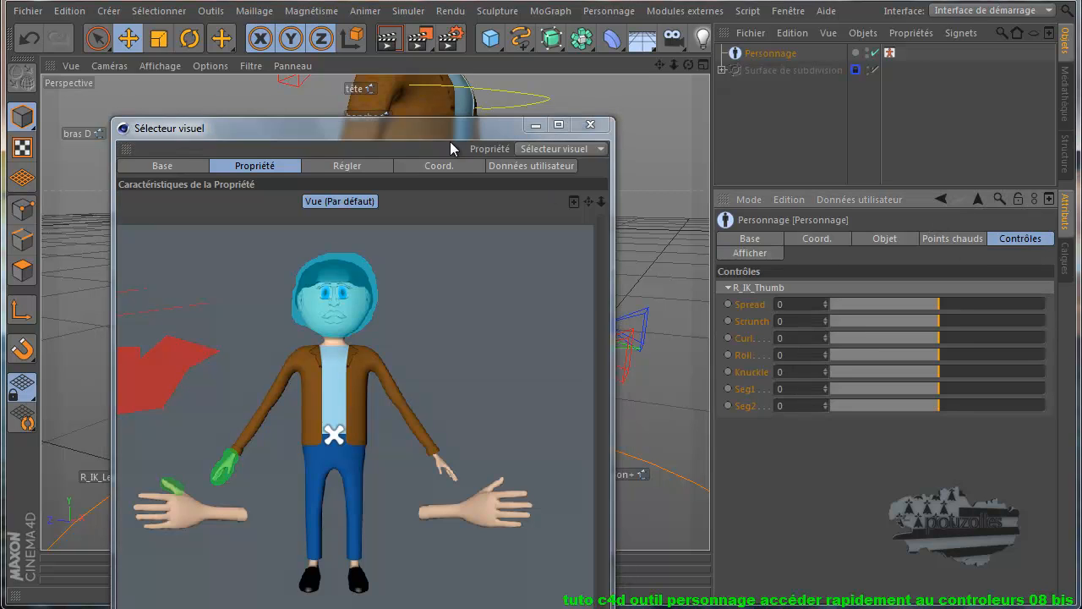
Test the head, right hand and right thumb hot spots by selecting their controllers through the visual selector
{"action": "left_click_drag", "start_coordinate": [440, 129], "coordinate": [445, 162]}
{"action": "left_click", "coordinate": [351, 341]}
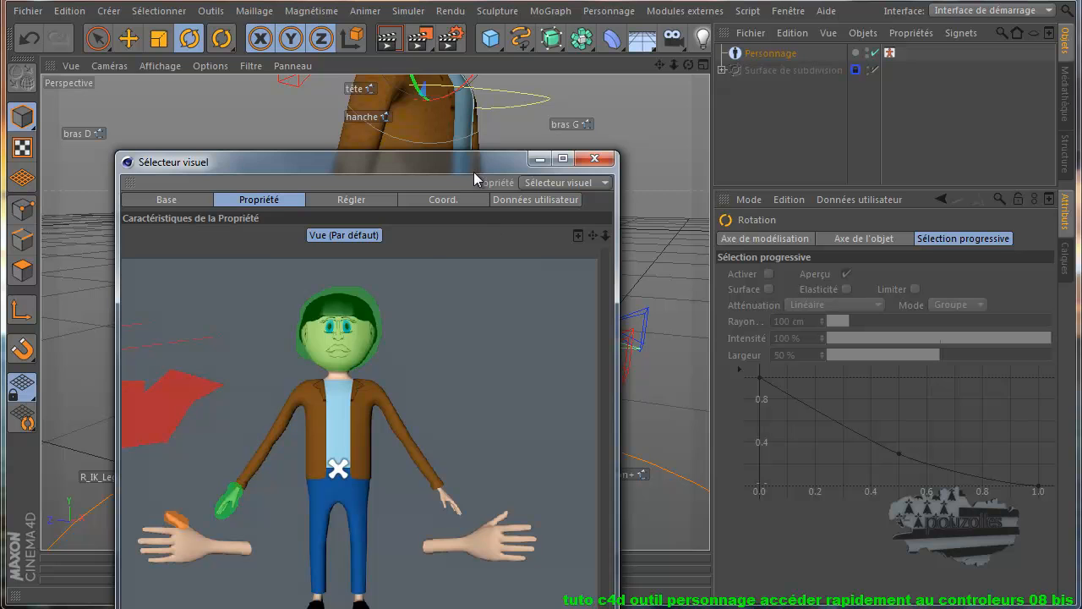
{"action": "left_click", "coordinate": [235, 503]}
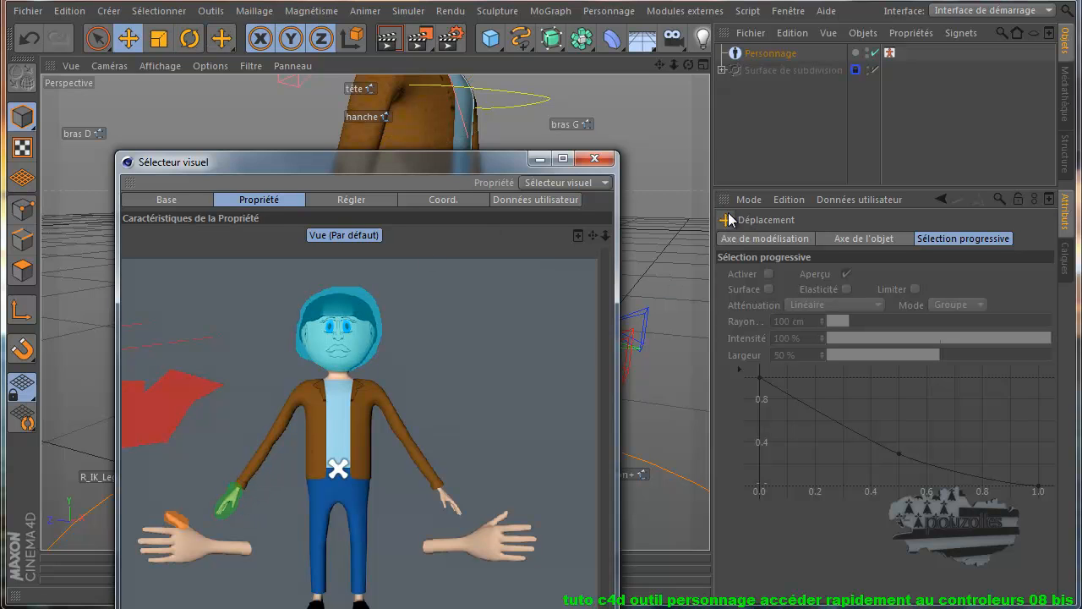
{"action": "left_click", "coordinate": [342, 339]}
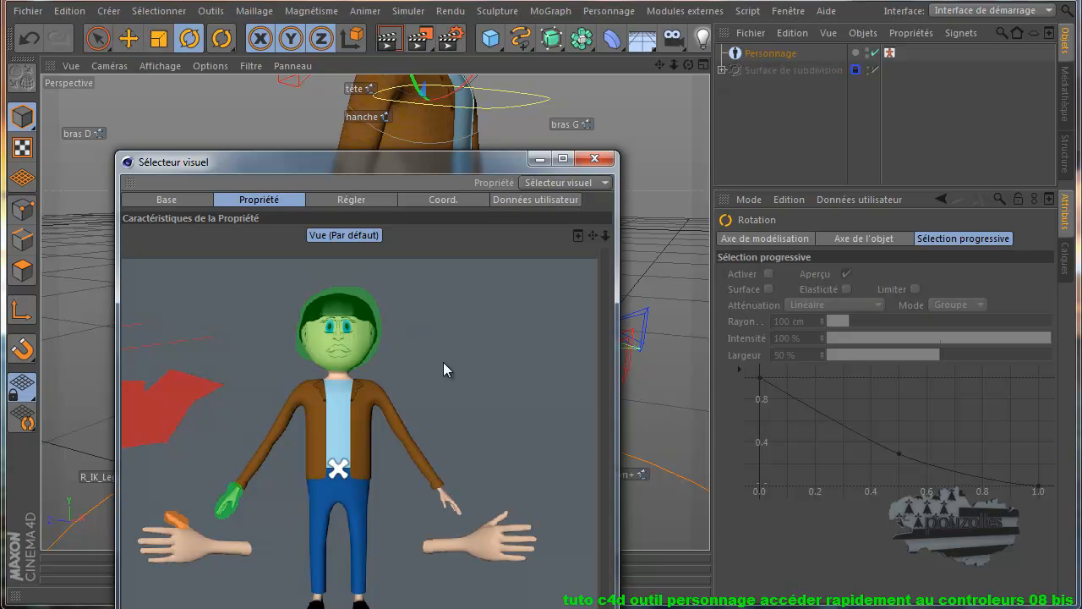
{"action": "left_click", "coordinate": [178, 524]}
Uncover the character's hand, try a Curl value of 2 on the R_IK_Thumb controller, and bring the visual selector back beside the character
{"action": "left_click_drag", "start_coordinate": [448, 166], "coordinate": [447, 339]}
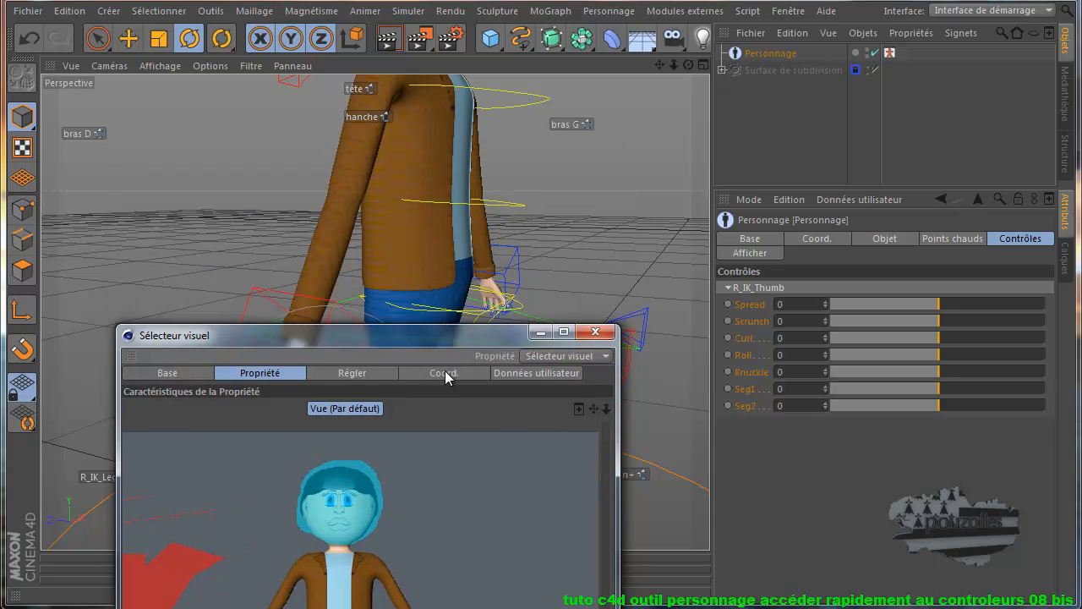
{"action": "left_click_drag", "start_coordinate": [448, 377], "coordinate": [449, 498]}
{"action": "mouse_move", "coordinate": [942, 335]}
{"action": "left_mouse_down"}
{"action": "mouse_move", "coordinate": [996, 347]}
{"action": "mouse_move", "coordinate": [945, 350]}
{"action": "left_mouse_up"}
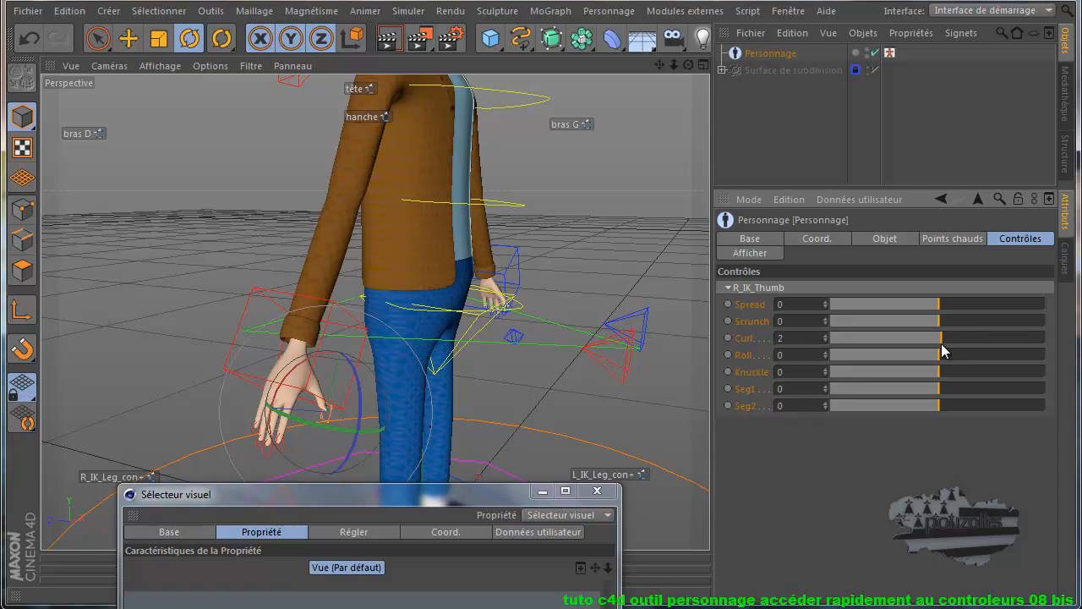
{"action": "left_click_drag", "start_coordinate": [451, 496], "coordinate": [588, 84]}
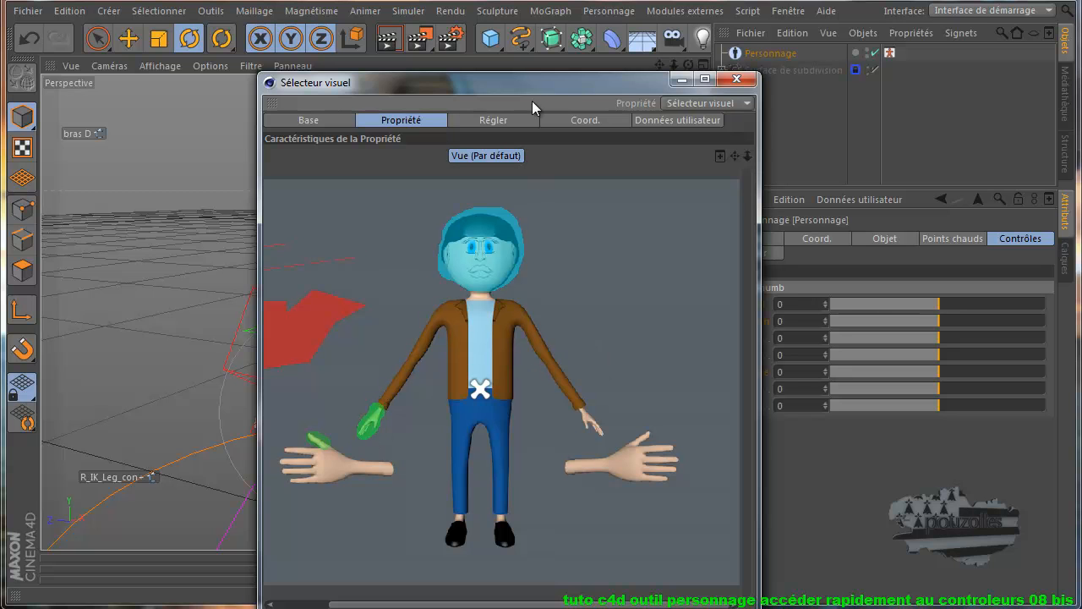
{"action": "left_click_drag", "start_coordinate": [535, 85], "coordinate": [805, 69]}
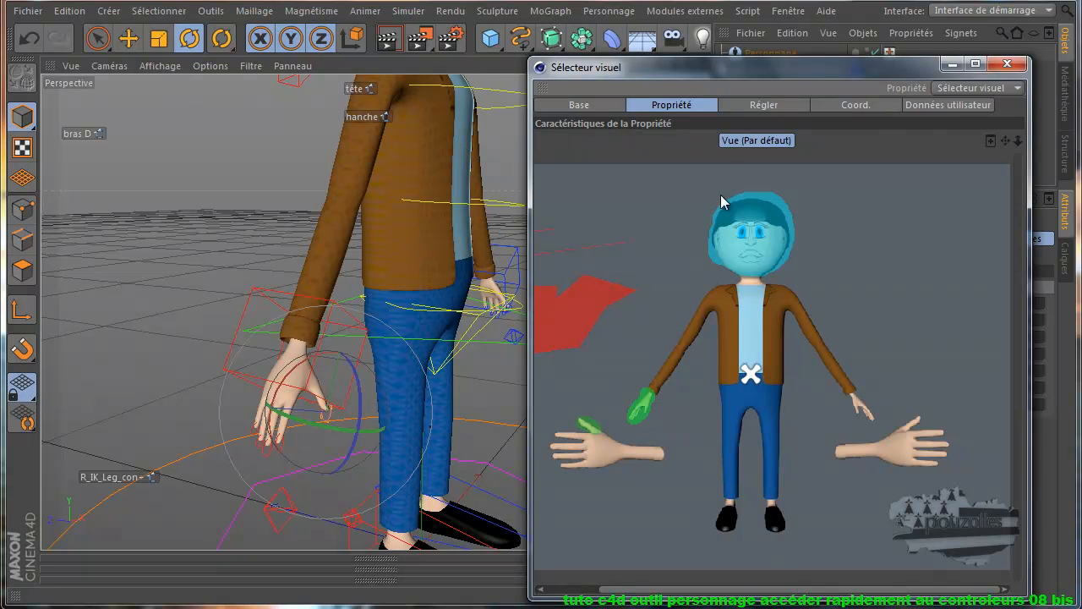
Close the visual selector window, reopen it from the Personnage object's tag and close it again
{"action": "left_click", "coordinate": [1009, 65]}
{"action": "left_click", "coordinate": [891, 54]}
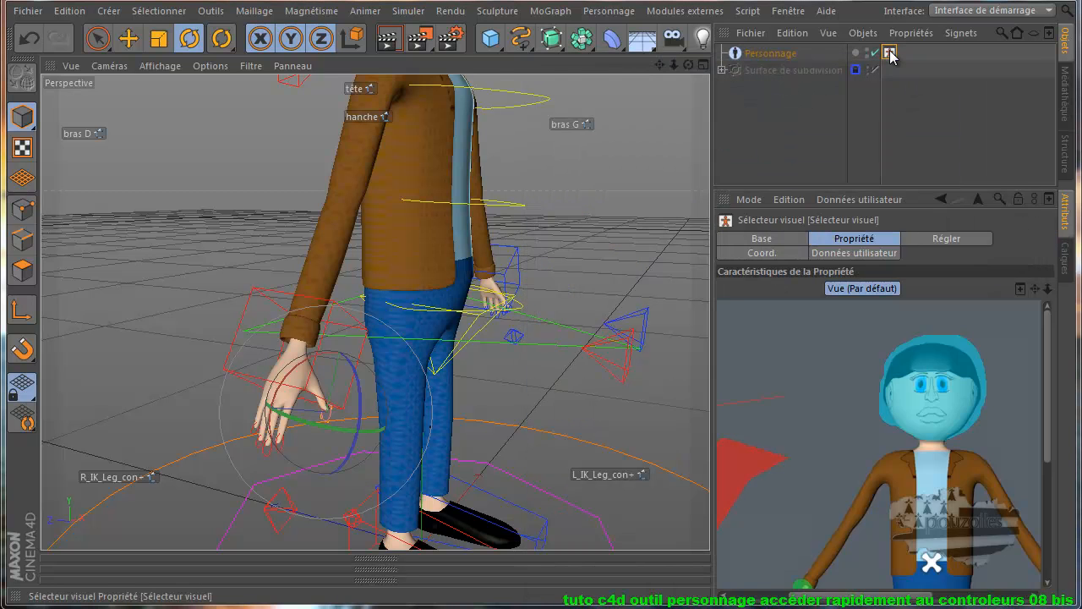
{"action": "double_click", "coordinate": [891, 53]}
{"action": "left_click", "coordinate": [994, 67]}
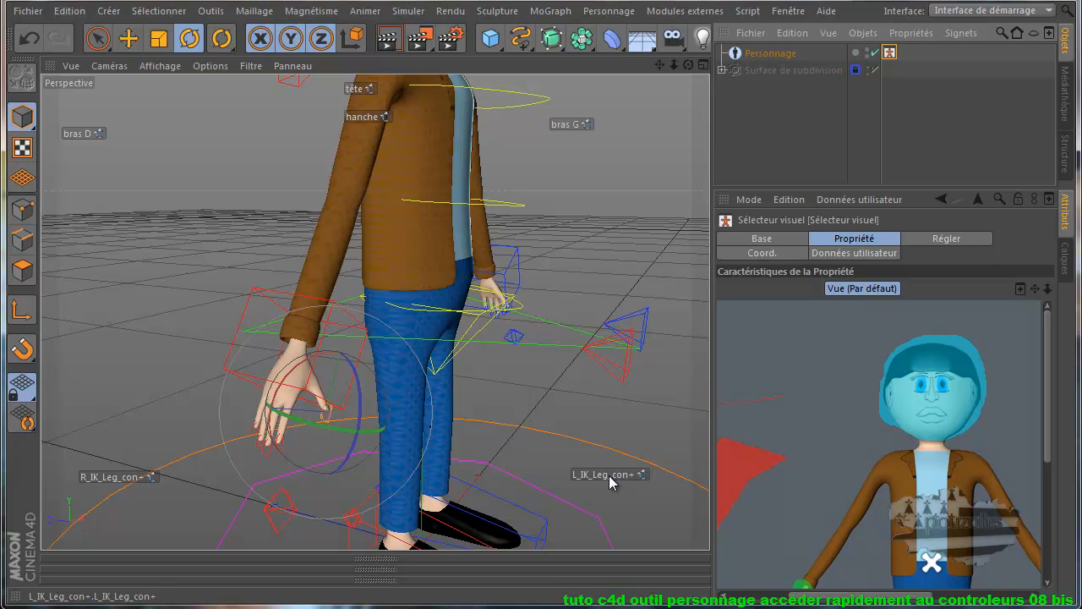
Move the L_IK_Leg_con+, R_IK_Leg_con+, bras G and bras D labels down to the lower corners of the perspective view
{"action": "left_click_drag", "start_coordinate": [609, 475], "coordinate": [608, 533]}
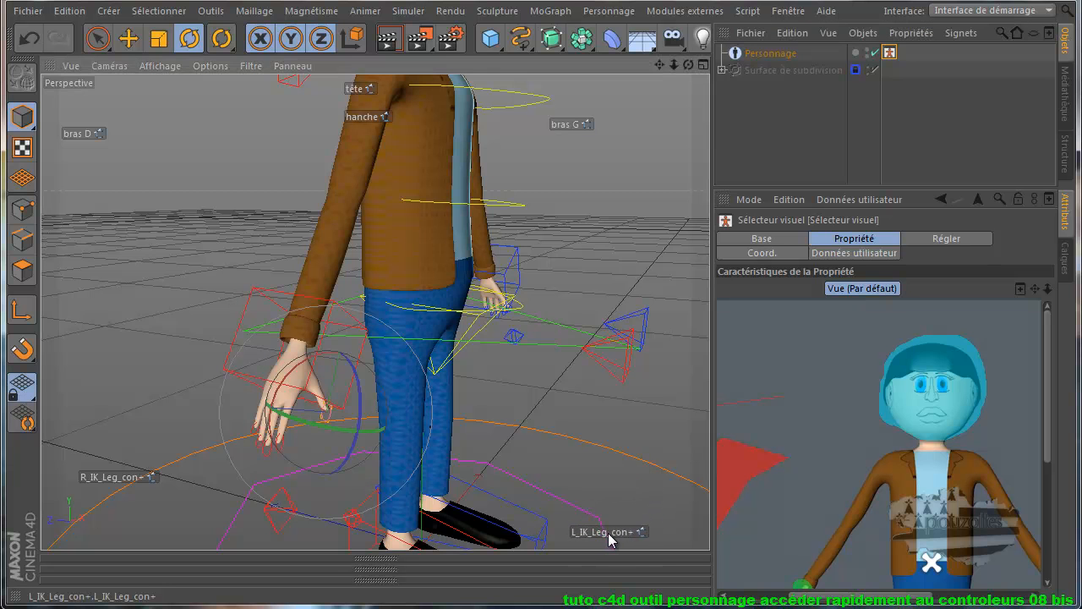
{"action": "left_click_drag", "start_coordinate": [128, 488], "coordinate": [187, 543]}
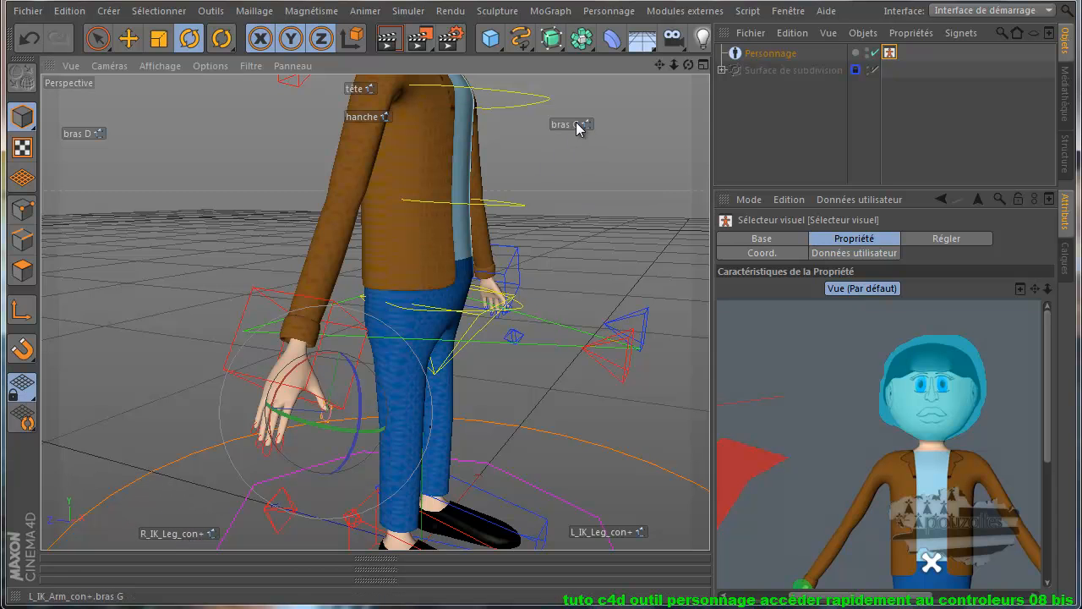
{"action": "left_click_drag", "start_coordinate": [576, 132], "coordinate": [616, 391]}
{"action": "left_click_drag", "start_coordinate": [603, 495], "coordinate": [605, 500]}
{"action": "left_click_drag", "start_coordinate": [74, 135], "coordinate": [163, 507]}
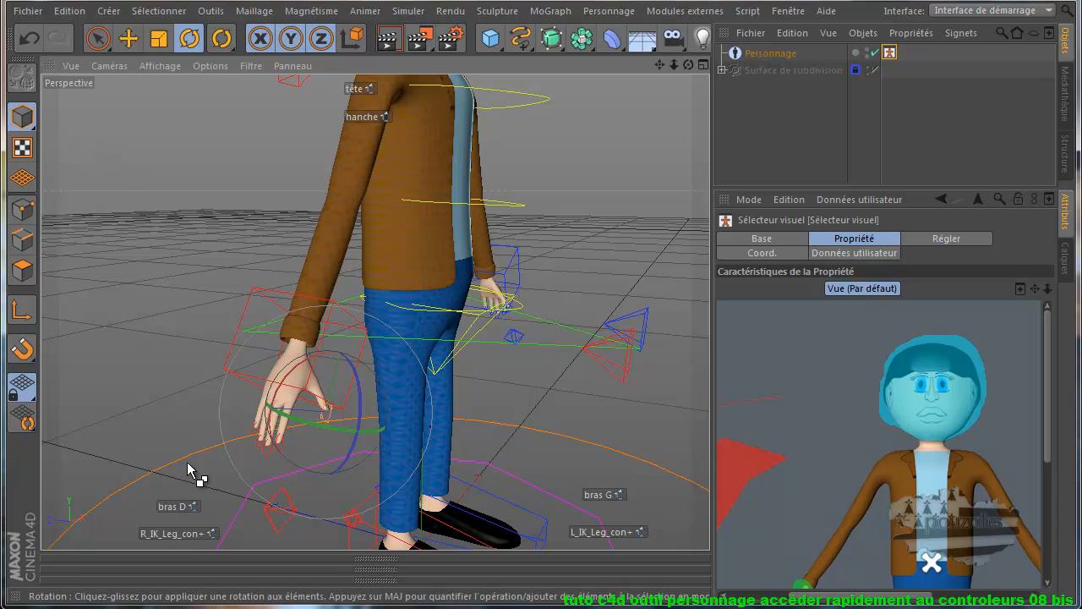
Move the hanche and tête labels down to the lower middle of the perspective view, between the arm and leg labels
{"action": "left_click_drag", "start_coordinate": [363, 120], "coordinate": [378, 538]}
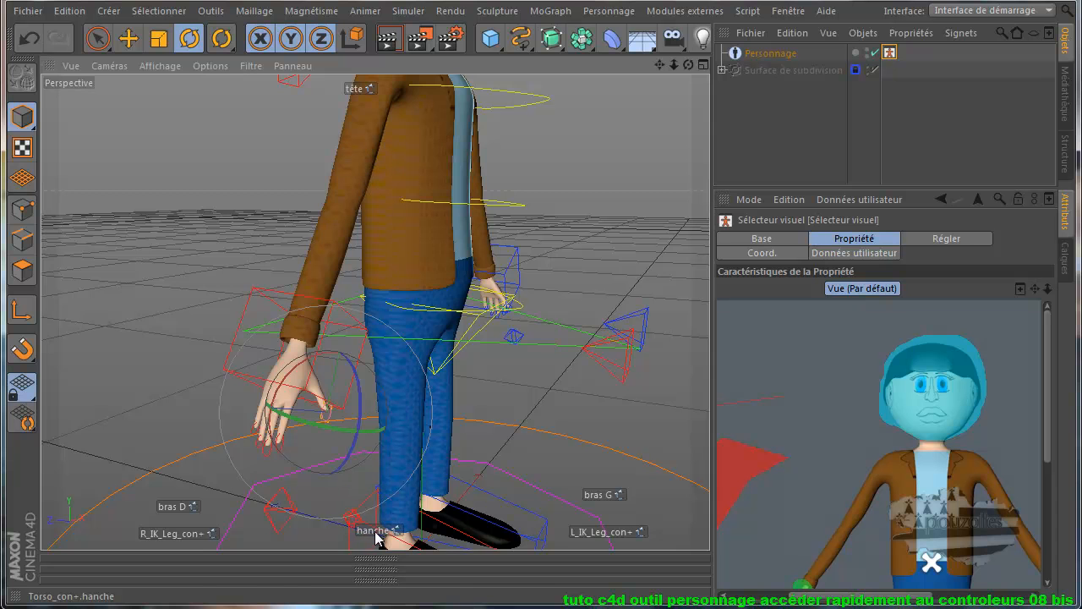
{"action": "left_click", "coordinate": [356, 91]}
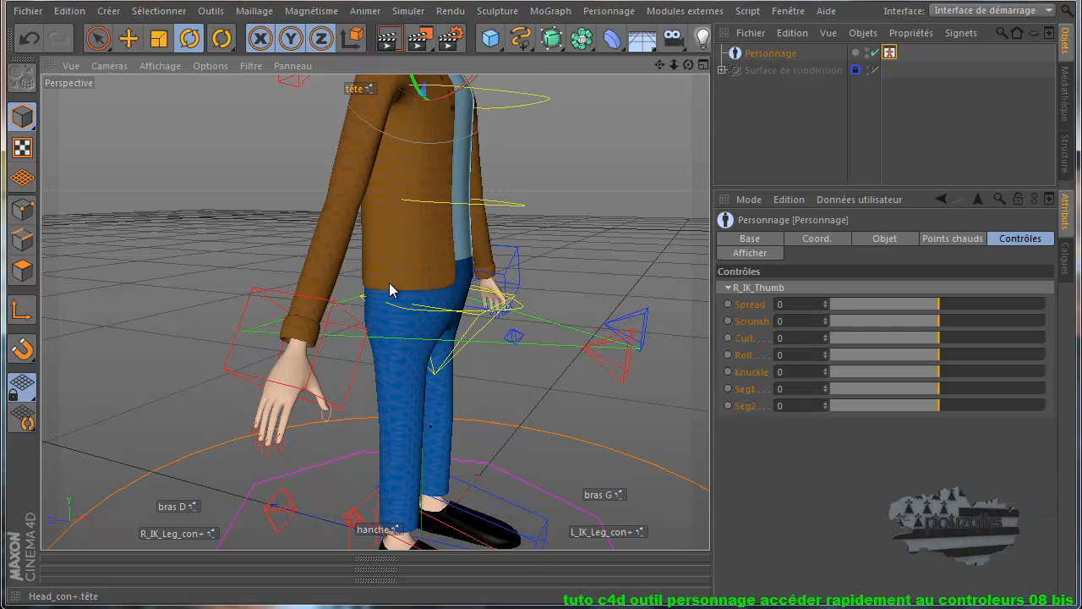
{"action": "left_click", "coordinate": [392, 333]}
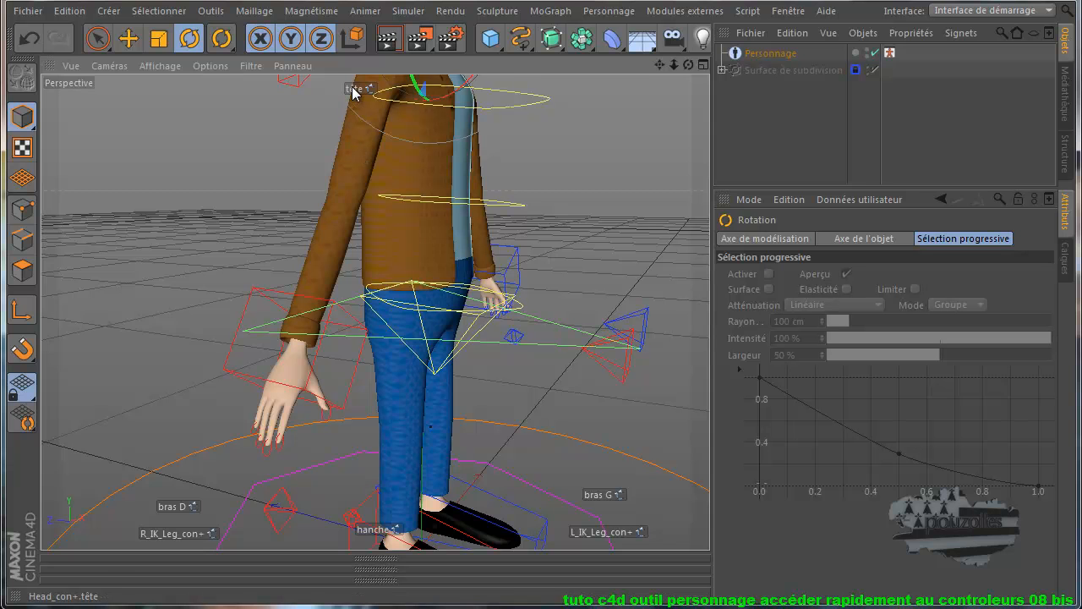
{"action": "scroll", "coordinate": [320, 172], "scroll_direction": "down", "scroll_amount": 5}
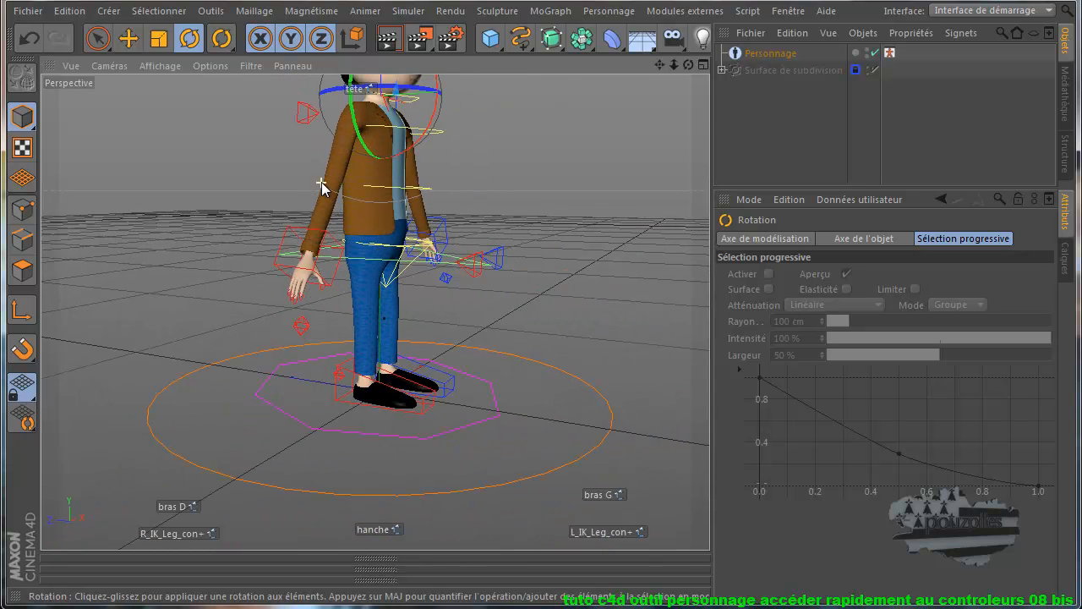
{"action": "scroll", "coordinate": [322, 182], "scroll_direction": "up", "scroll_amount": 1}
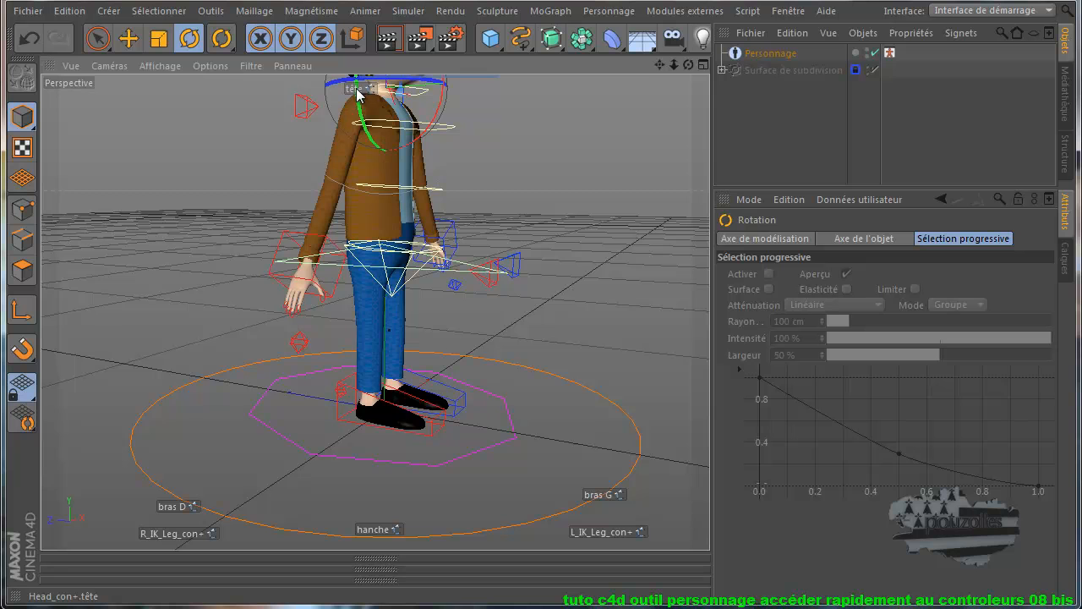
{"action": "left_click_drag", "start_coordinate": [365, 125], "coordinate": [377, 510]}
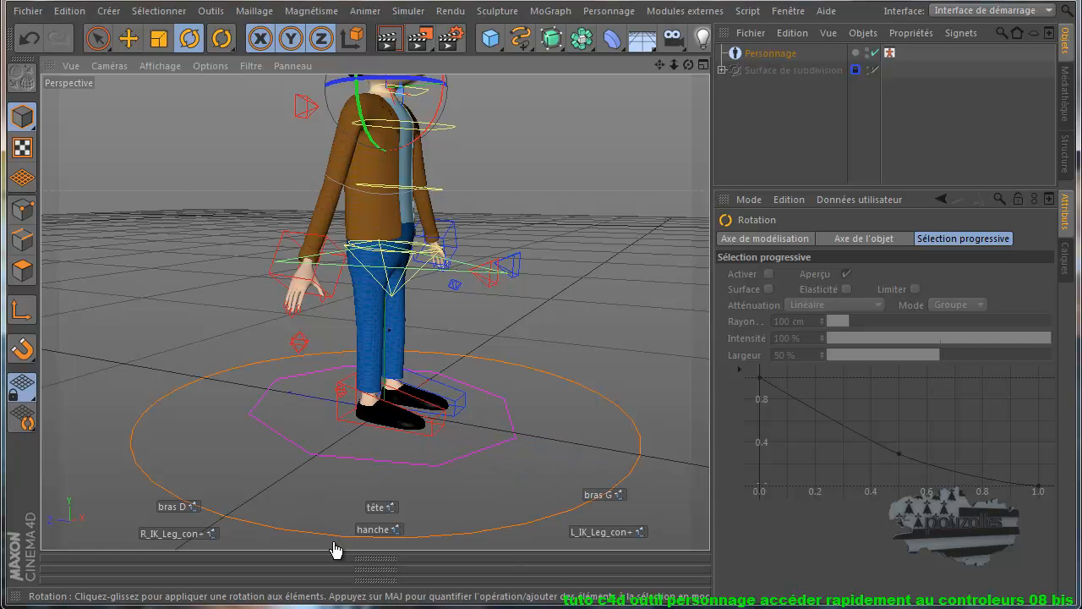
Unfold the timeline and playback palettes and record a keyframe at frame 0 for the left leg controller
{"action": "left_click", "coordinate": [382, 572]}
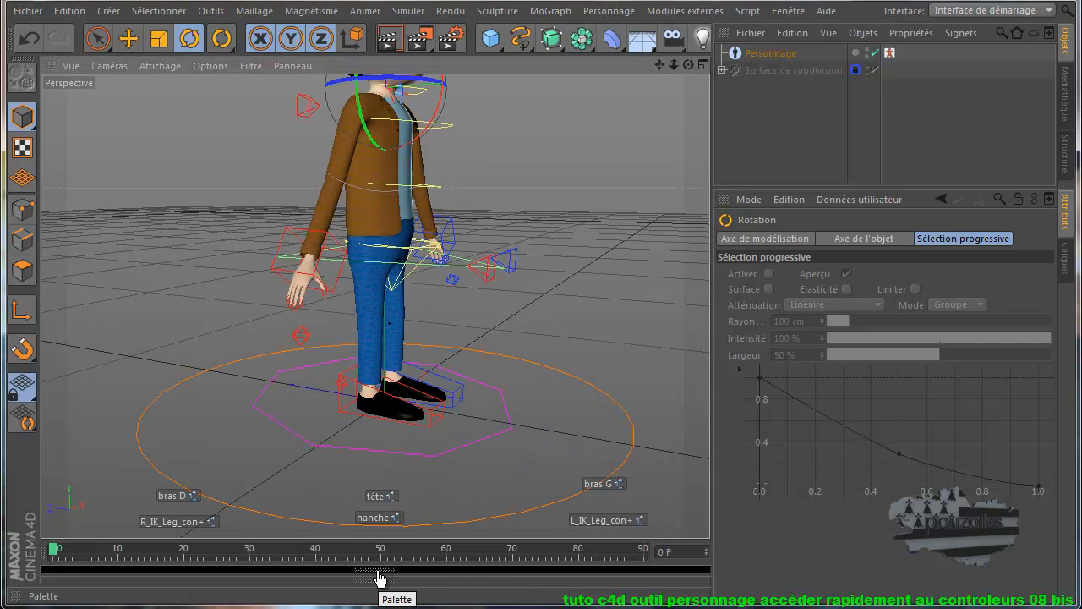
{"action": "left_click", "coordinate": [380, 575]}
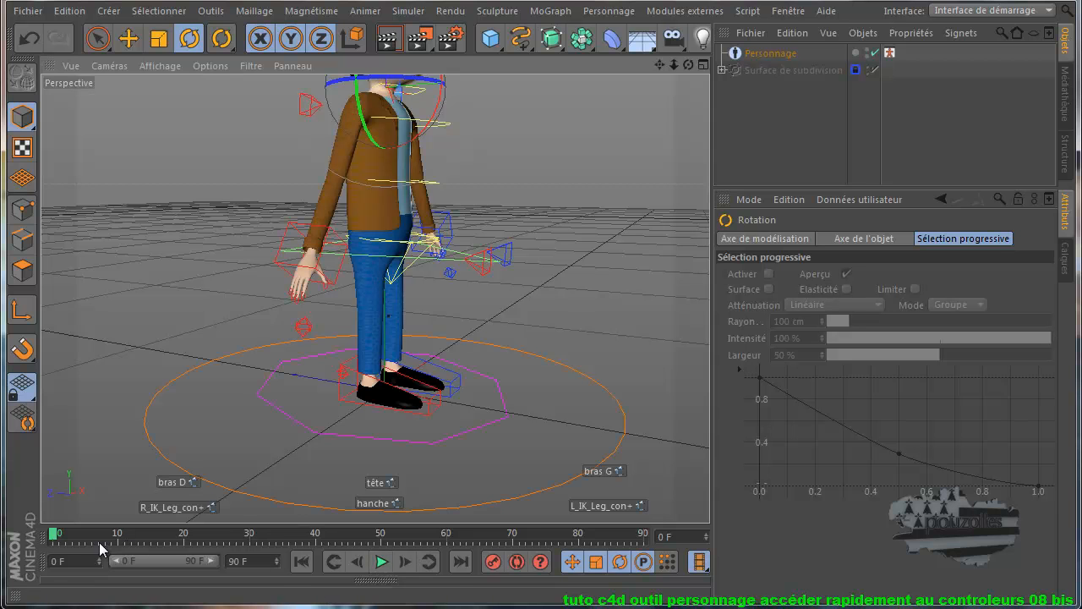
{"action": "left_click", "coordinate": [590, 508]}
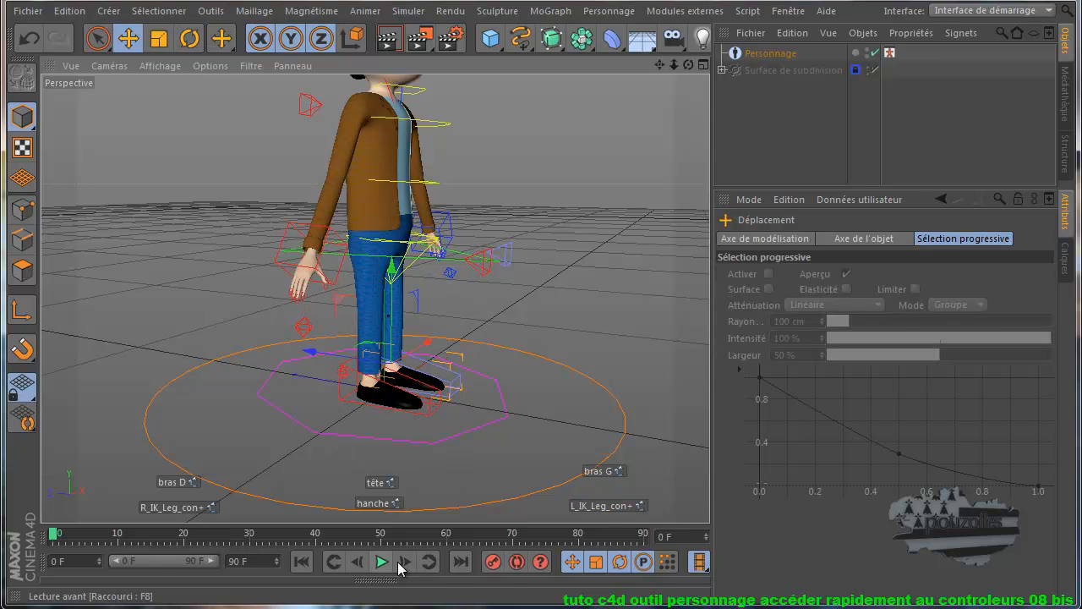
{"action": "left_click", "coordinate": [493, 565]}
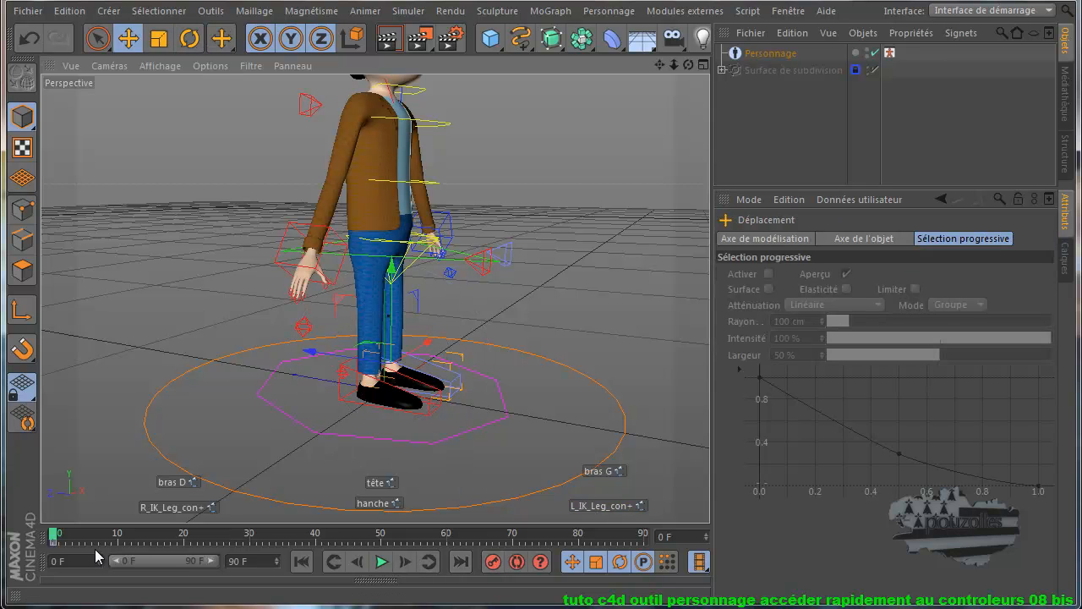
Try moving the left leg controller forward at frame 20, then return to frame 0
{"action": "left_click", "coordinate": [183, 536]}
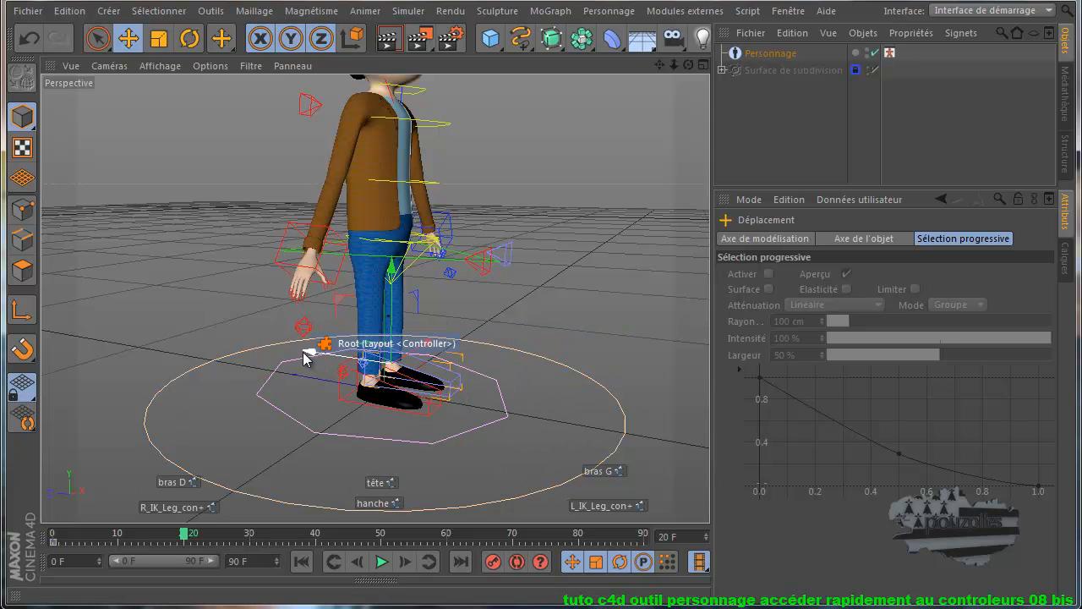
{"action": "left_click_drag", "start_coordinate": [314, 352], "coordinate": [338, 358]}
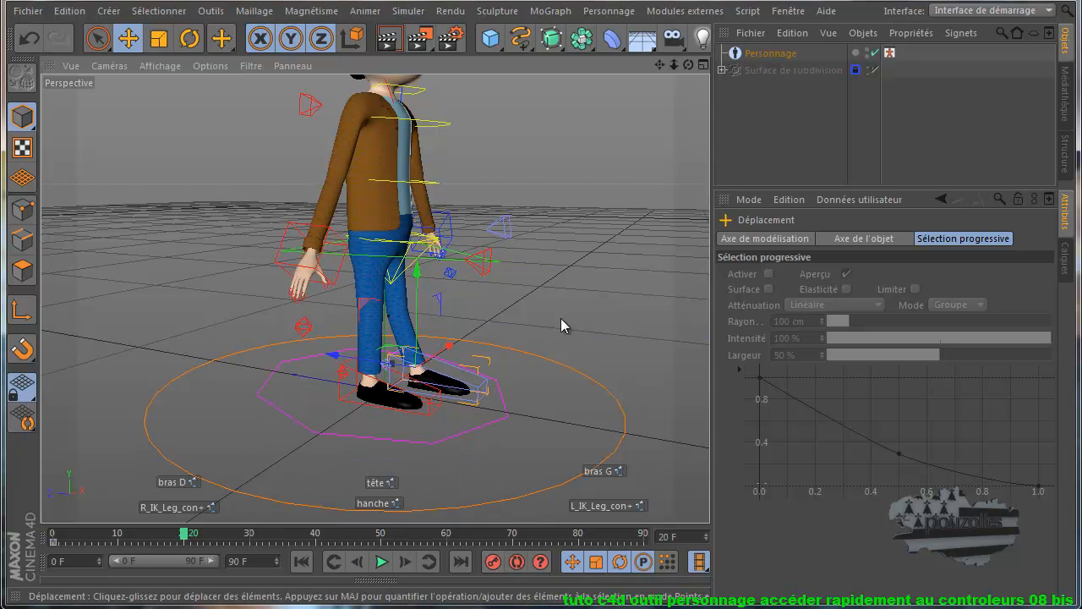
{"action": "left_click_drag", "start_coordinate": [184, 535], "coordinate": [44, 536]}
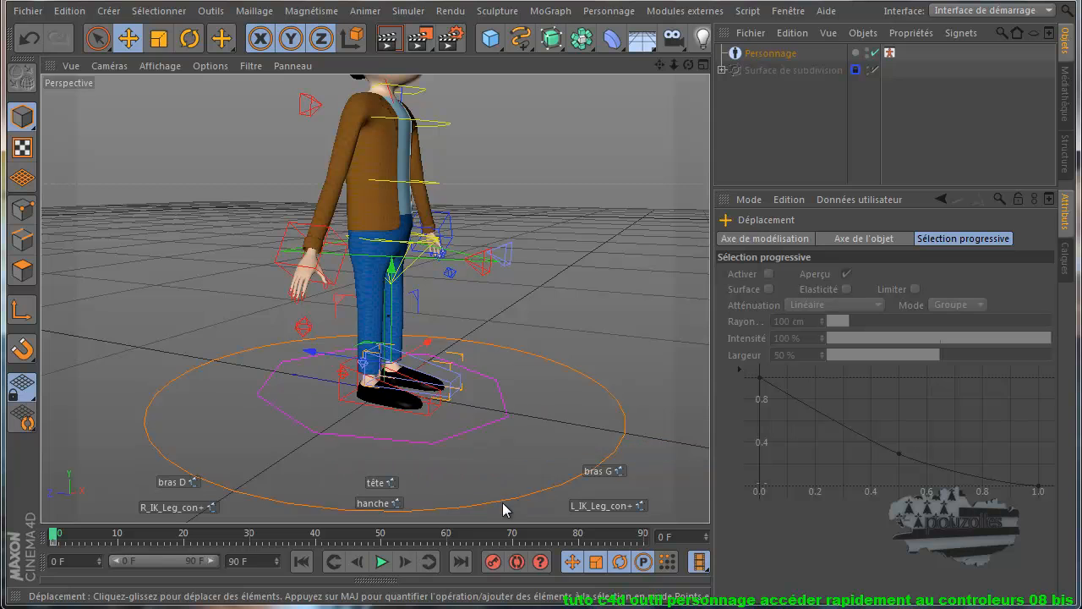
Show the whole character image in the visual selector's attributes and select the right thumb controller through its hot spot
{"action": "left_click", "coordinate": [470, 342]}
{"action": "left_click", "coordinate": [889, 52]}
{"action": "scroll", "coordinate": [928, 393], "scroll_direction": "down", "scroll_amount": 4}
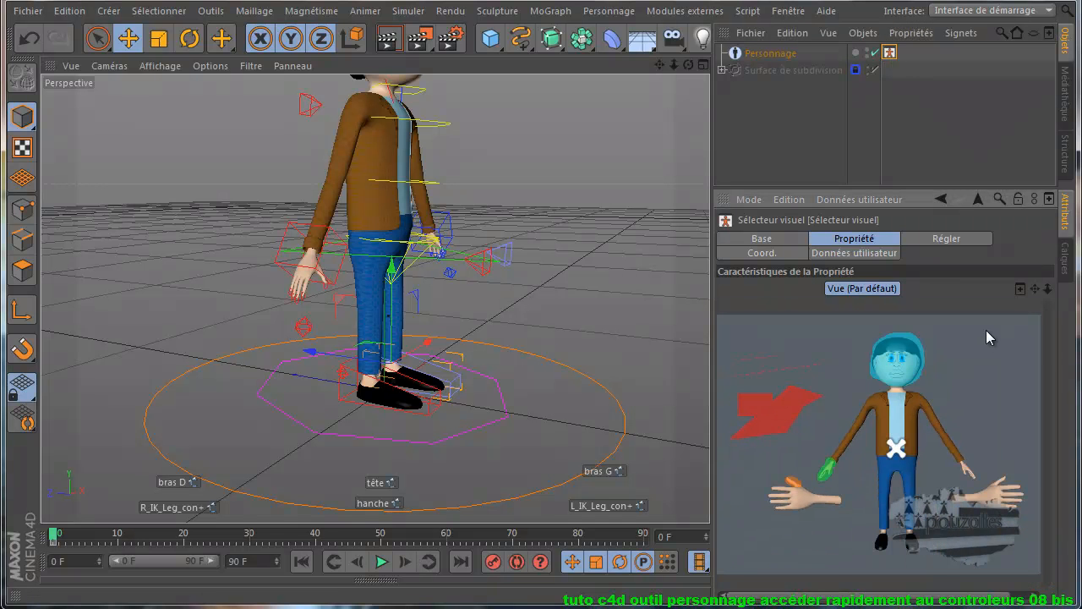
{"action": "left_click", "coordinate": [800, 480]}
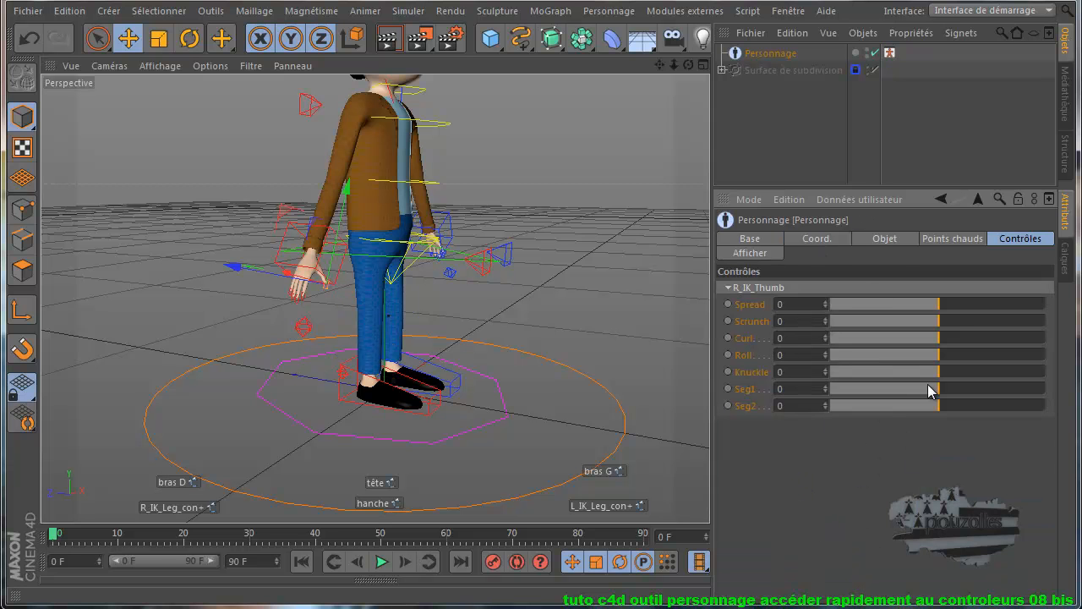
Open the visual selector in its own window, dock it between the object list and the attributes, and enlarge it upward
{"action": "double_click", "coordinate": [891, 53]}
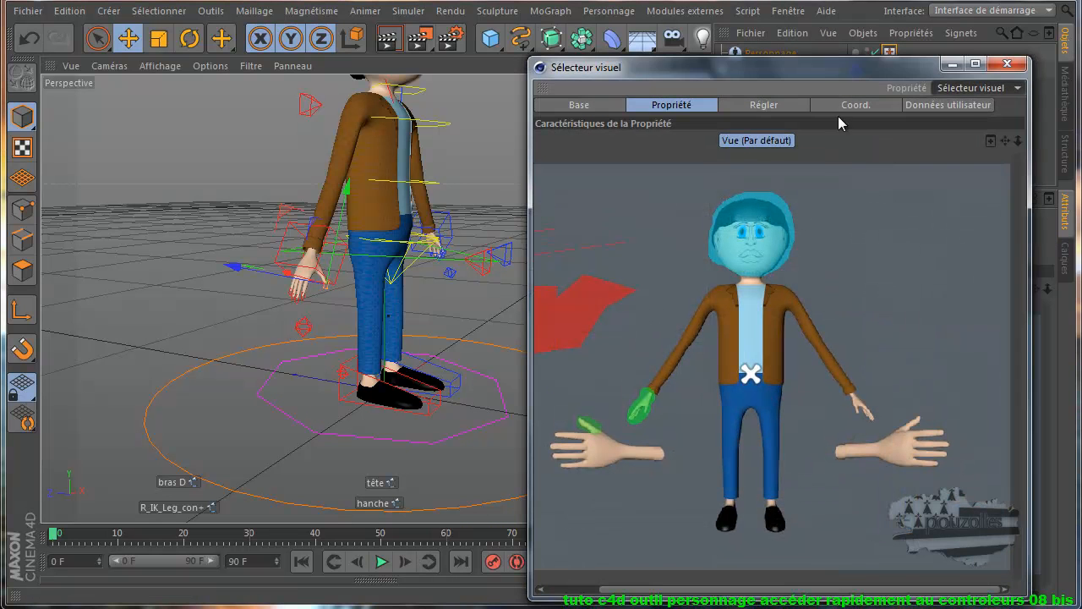
{"action": "left_click_drag", "start_coordinate": [840, 77], "coordinate": [509, 91]}
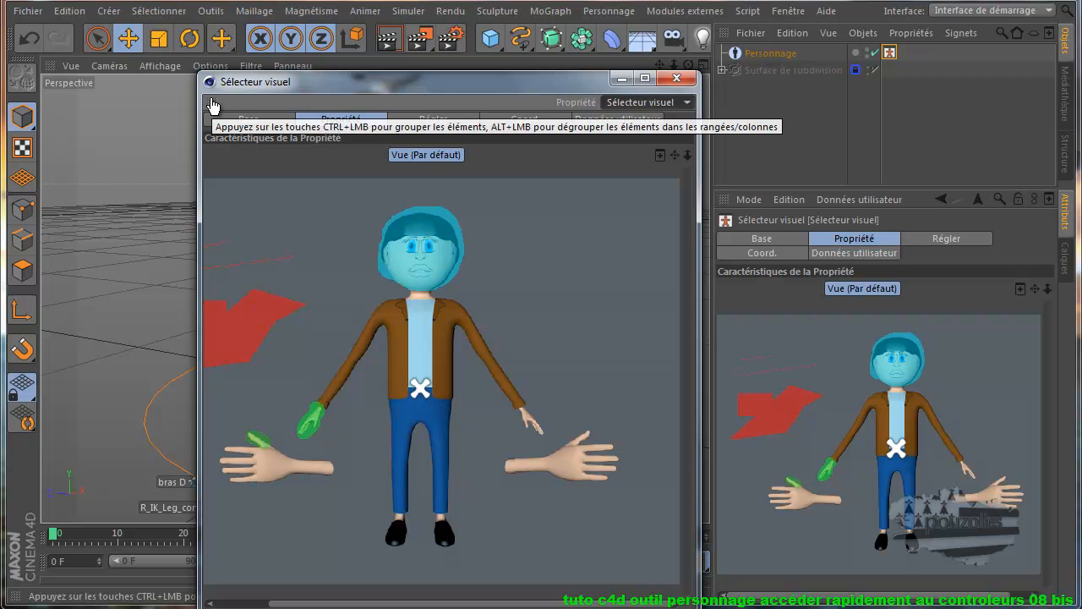
{"action": "left_click_drag", "start_coordinate": [344, 81], "coordinate": [256, 94]}
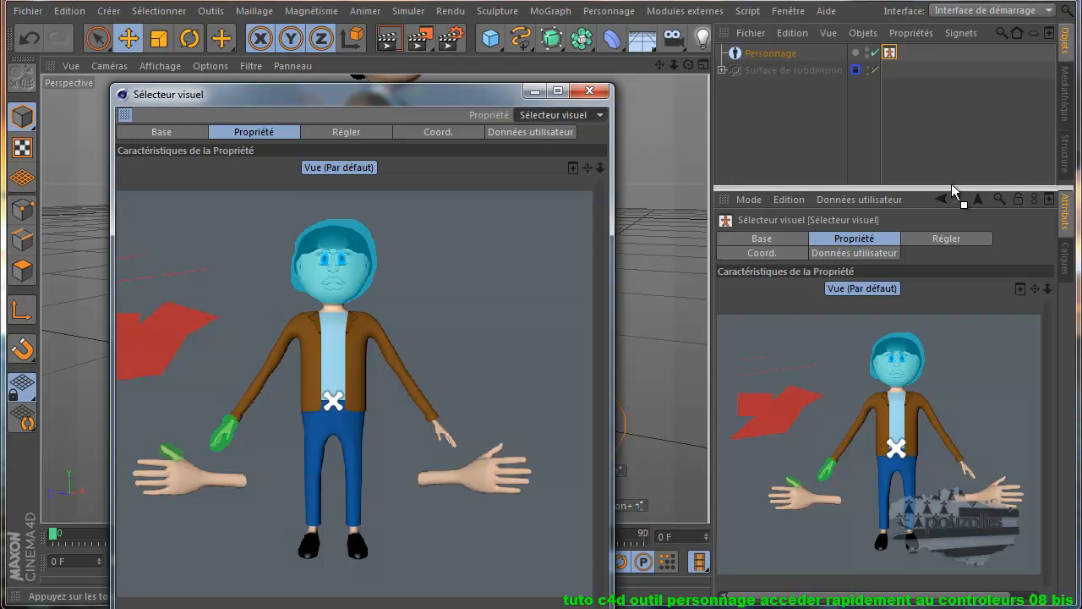
{"action": "left_click_drag", "start_coordinate": [945, 179], "coordinate": [921, 180]}
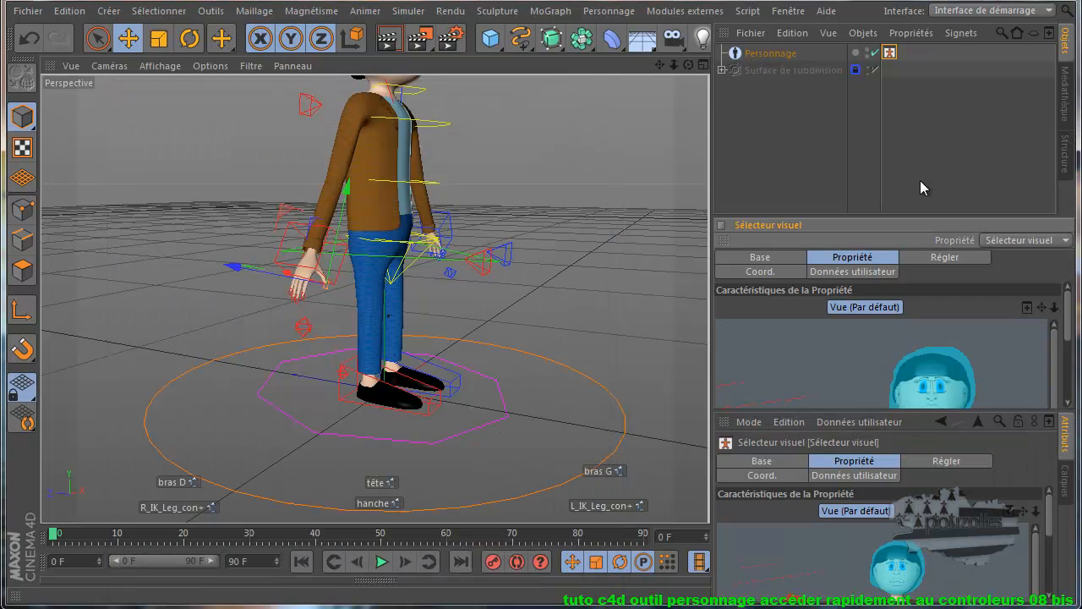
{"action": "left_click_drag", "start_coordinate": [903, 217], "coordinate": [903, 99]}
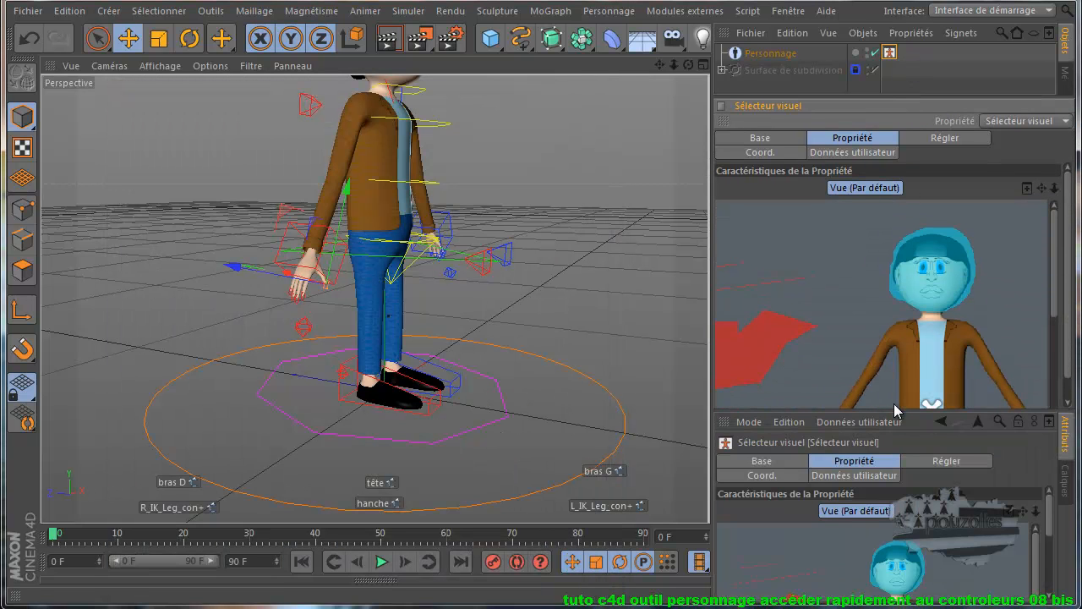
Fit the character image in the docked visual selector and try its red arrow-shaped hot spot
{"action": "scroll", "coordinate": [893, 360], "scroll_direction": "down", "scroll_amount": 3}
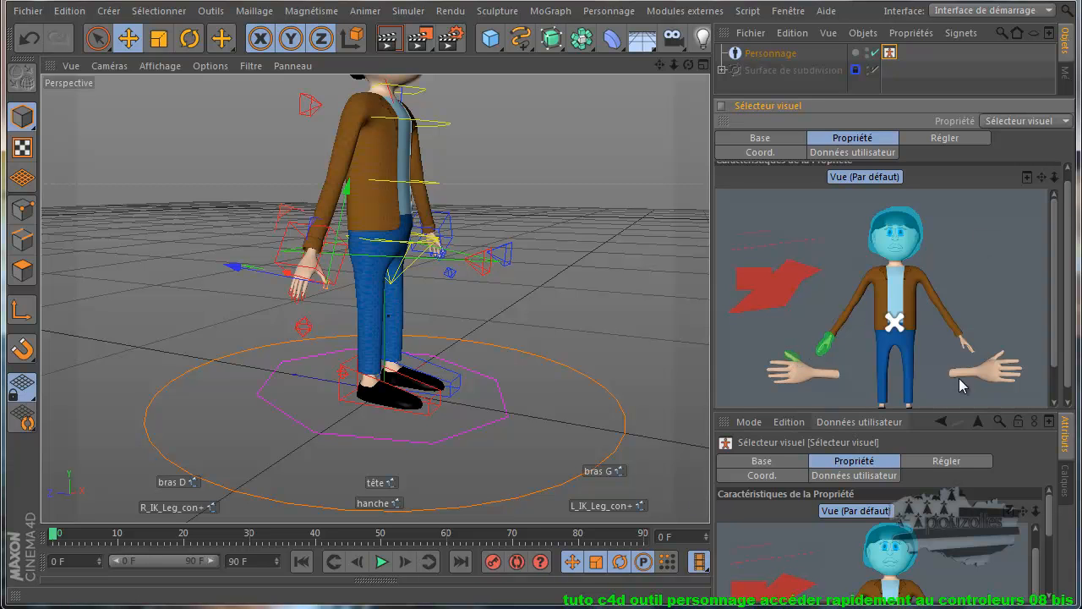
{"action": "left_click", "coordinate": [774, 285]}
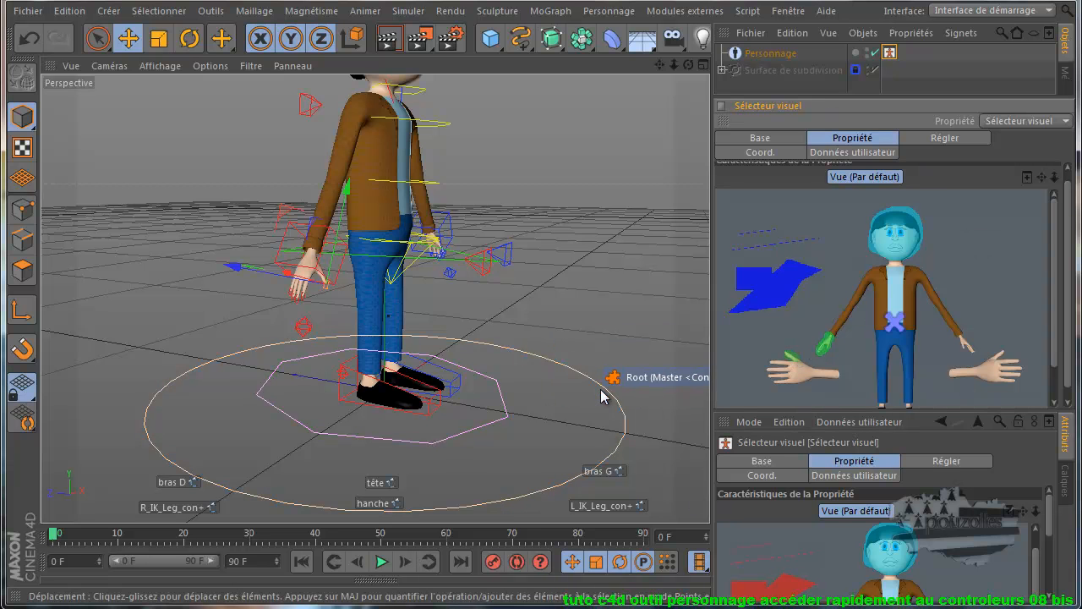
{"action": "left_click", "coordinate": [603, 396]}
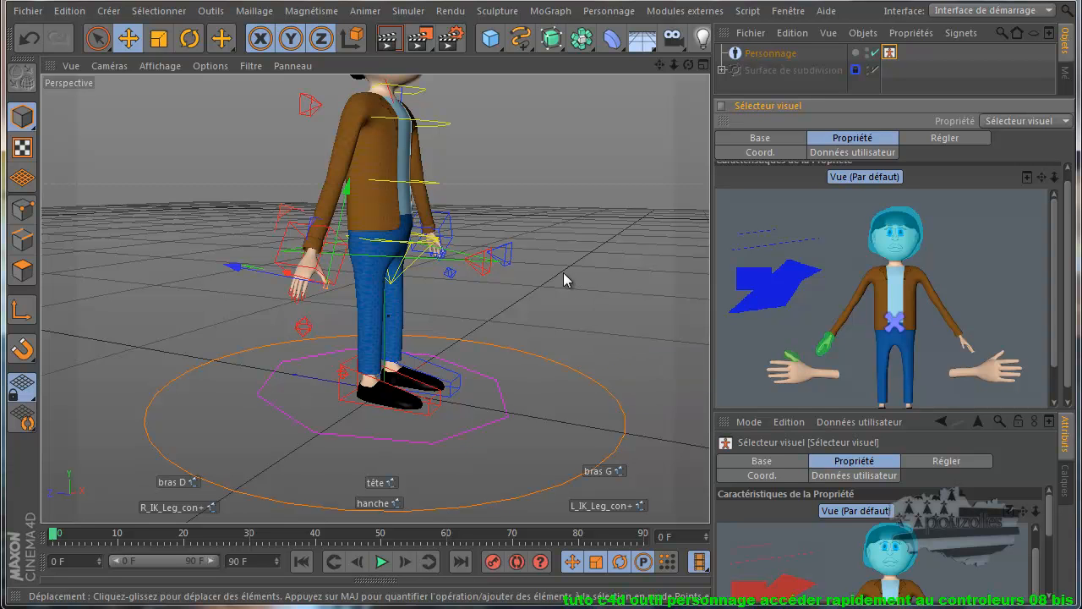
{"action": "left_click", "coordinate": [609, 11]}
{"action": "mouse_move", "coordinate": [637, 43]}
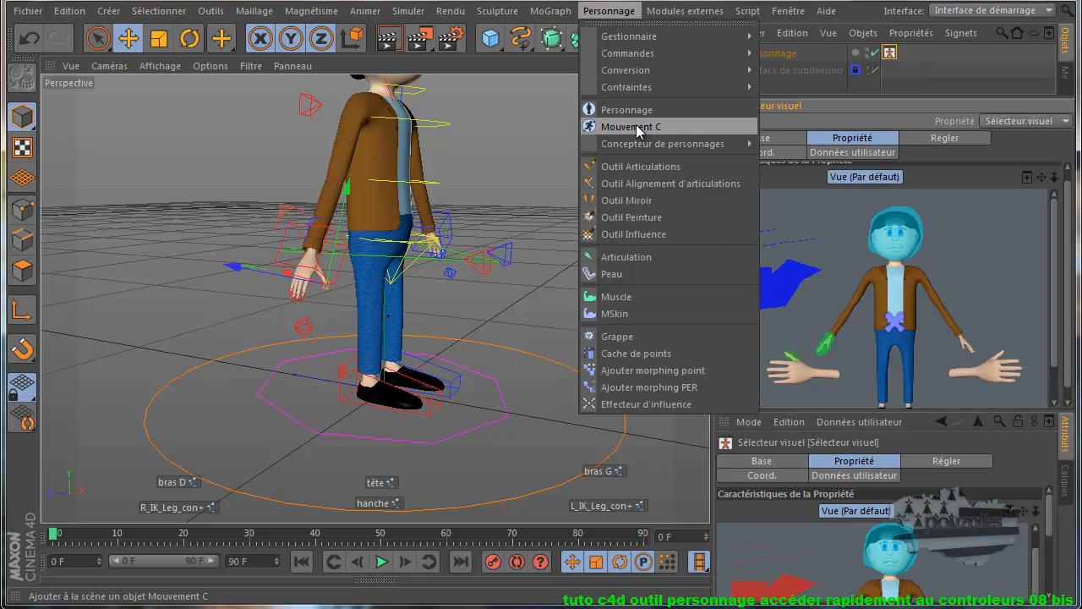
{"action": "left_click", "coordinate": [542, 372]}
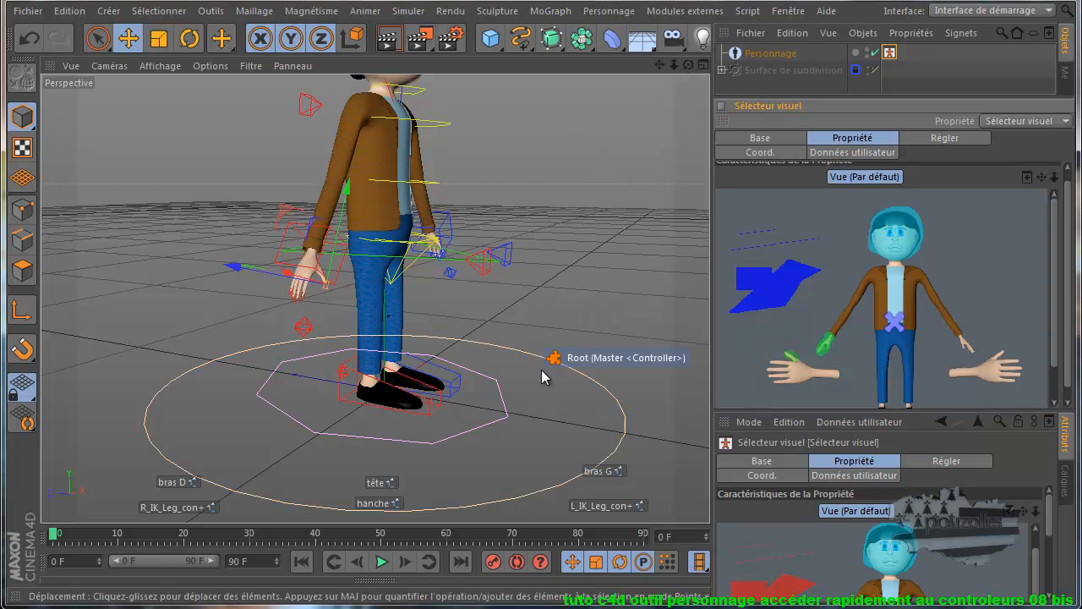